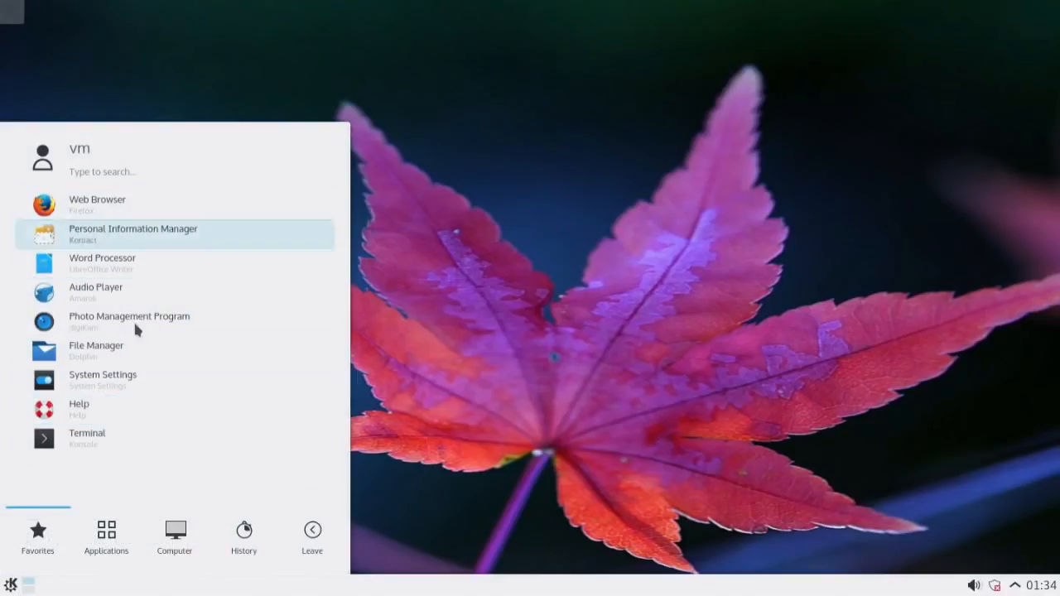
- Look through the launcher's Applications, Computer, History and Leave categories
left_click(110, 537)
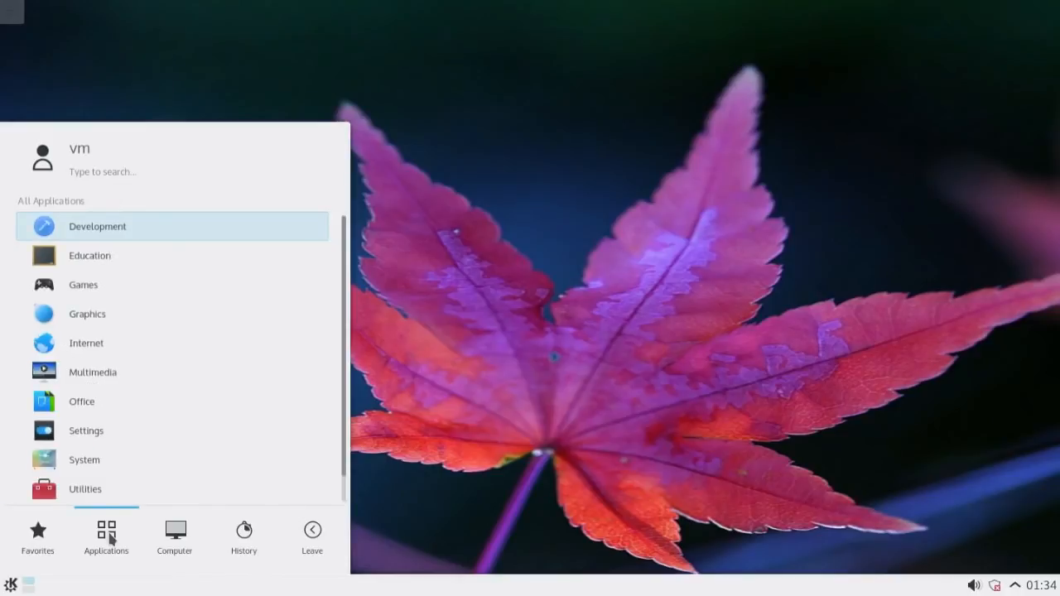
scroll(336, 288, "down", 1)
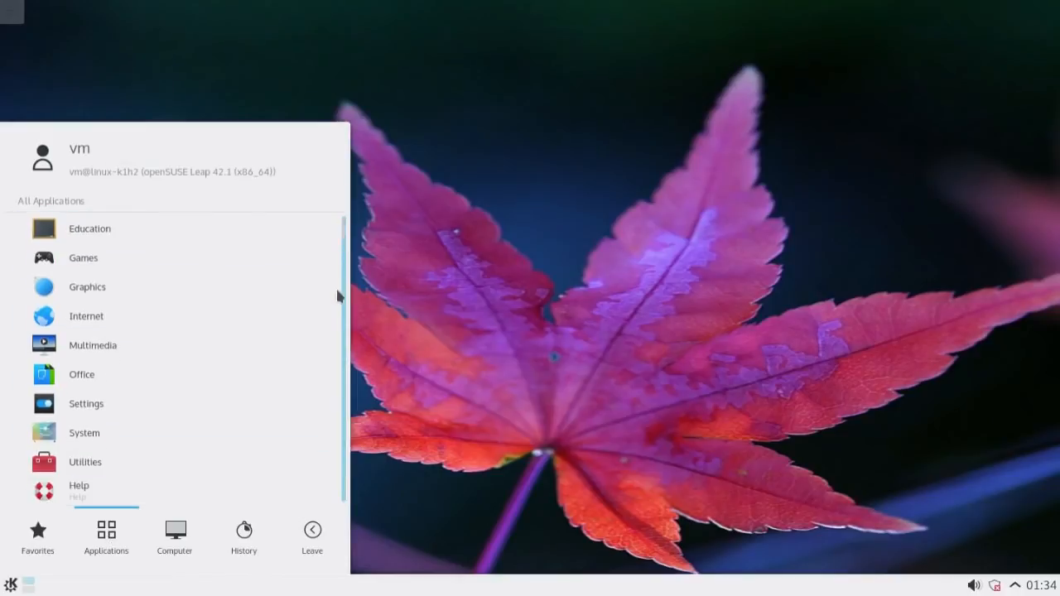
scroll(333, 217, "up", 1)
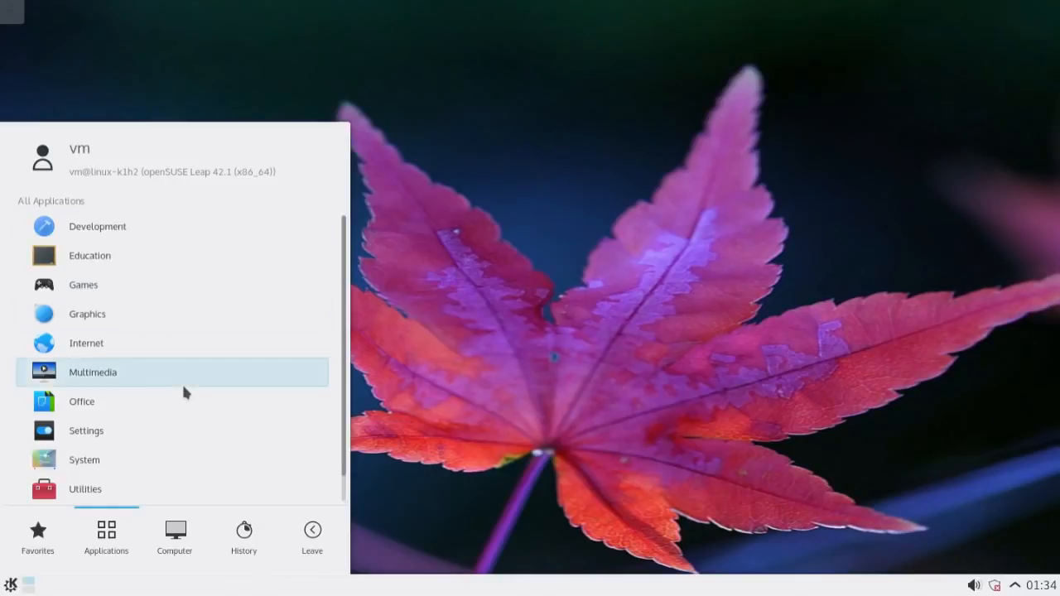
left_click(170, 537)
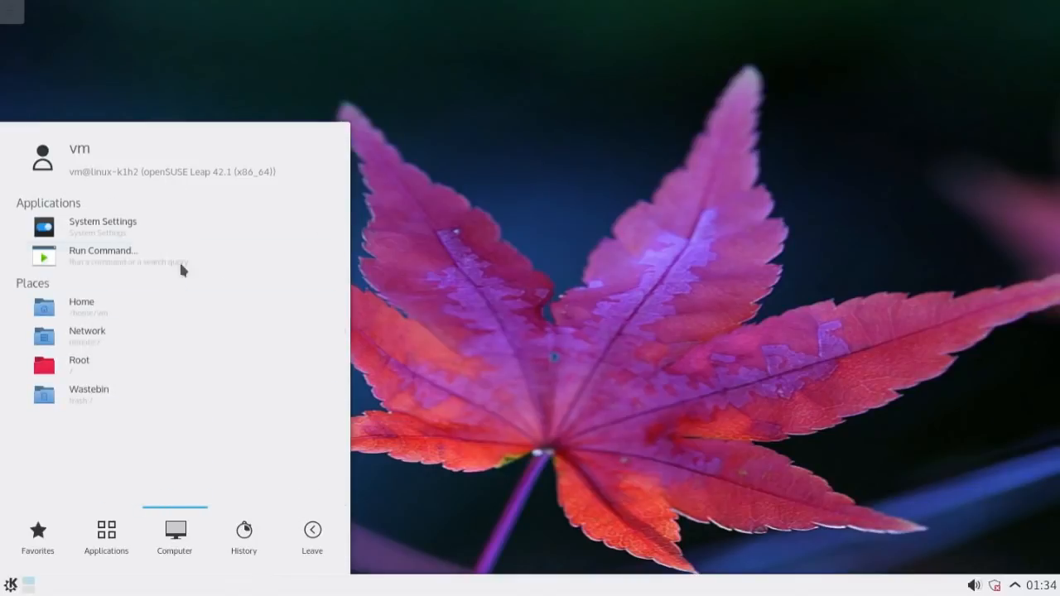
left_click(230, 537)
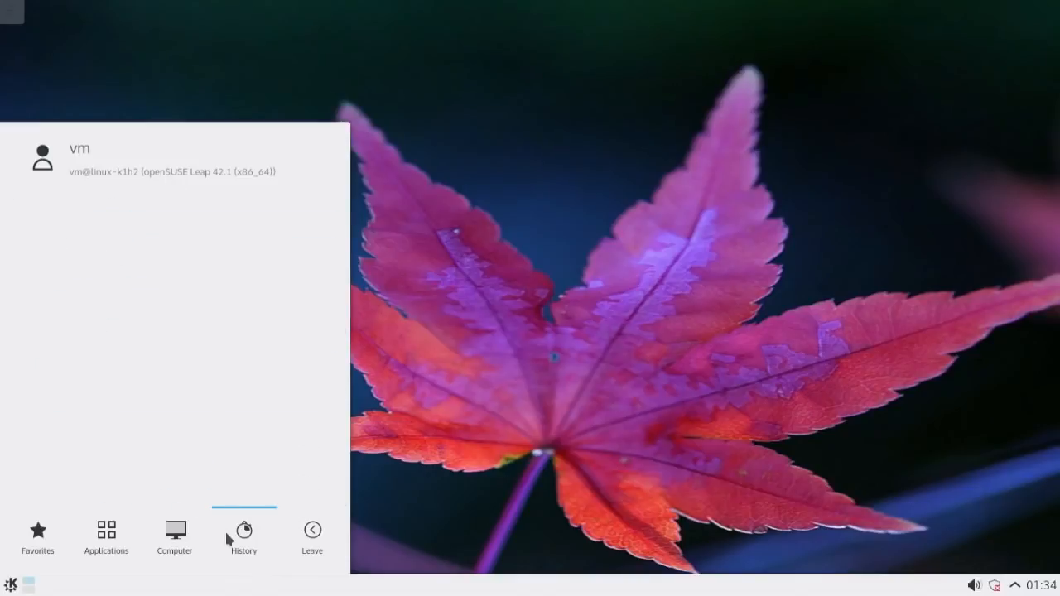
mouse_move(310, 544)
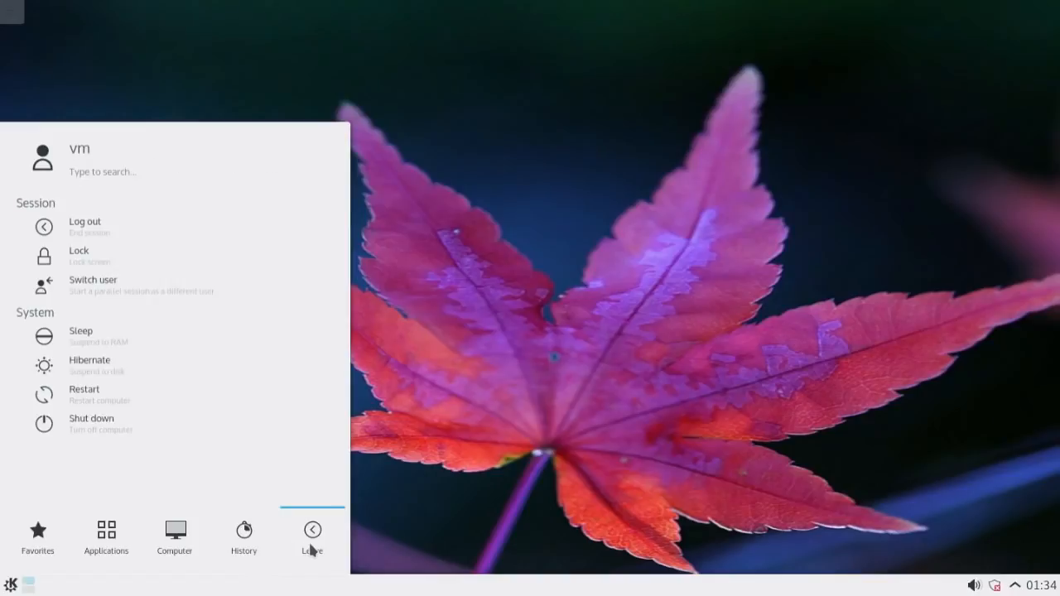
- Open System Settings from the launcher's Computer category and maximise its window
mouse_move(192, 534)
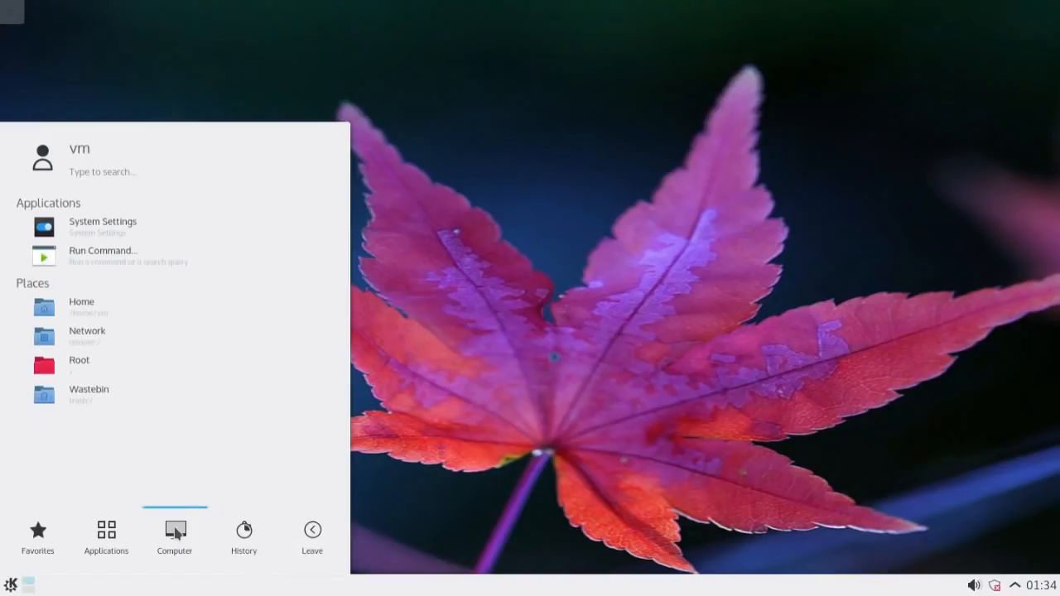
left_click(182, 222)
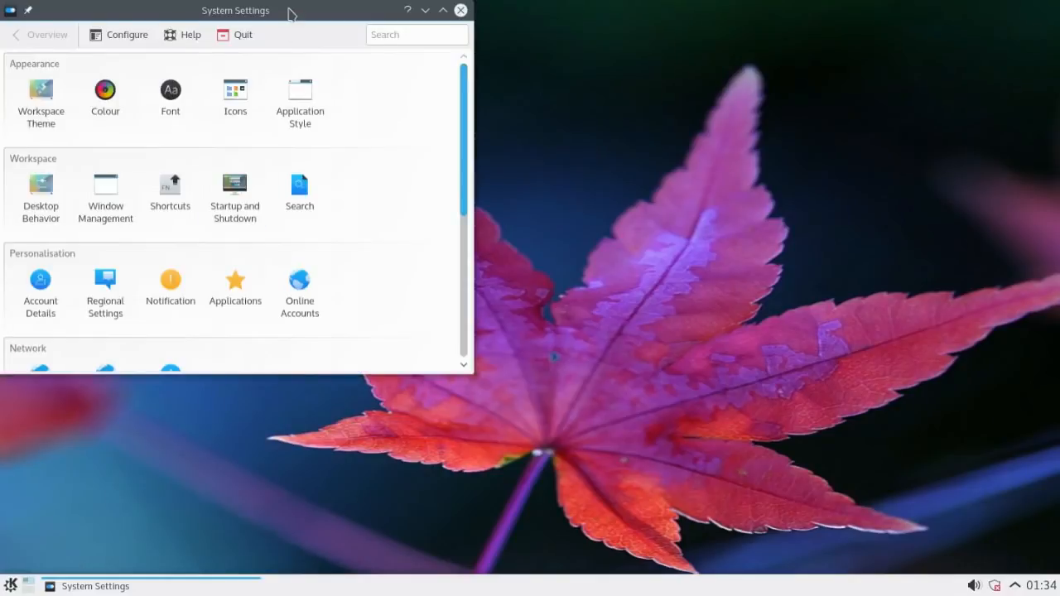
left_click_drag(289, 9, 598, 73)
double_click(599, 75)
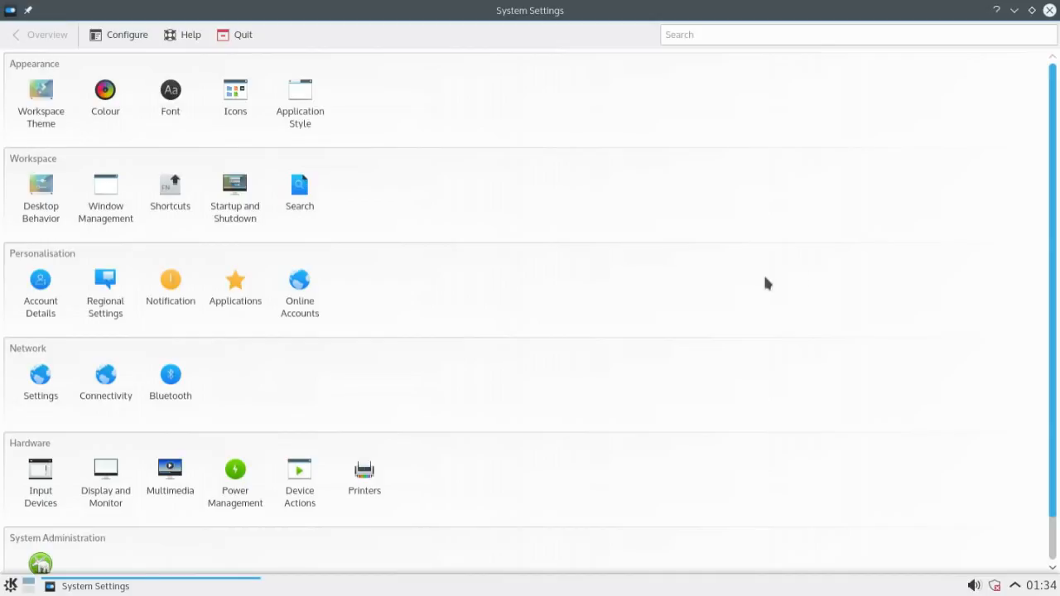
- Launch YaST from the System Administration settings, authorise it with the root password, and maximise the YaST Control Center window
left_click_drag(1054, 205, 1042, 260)
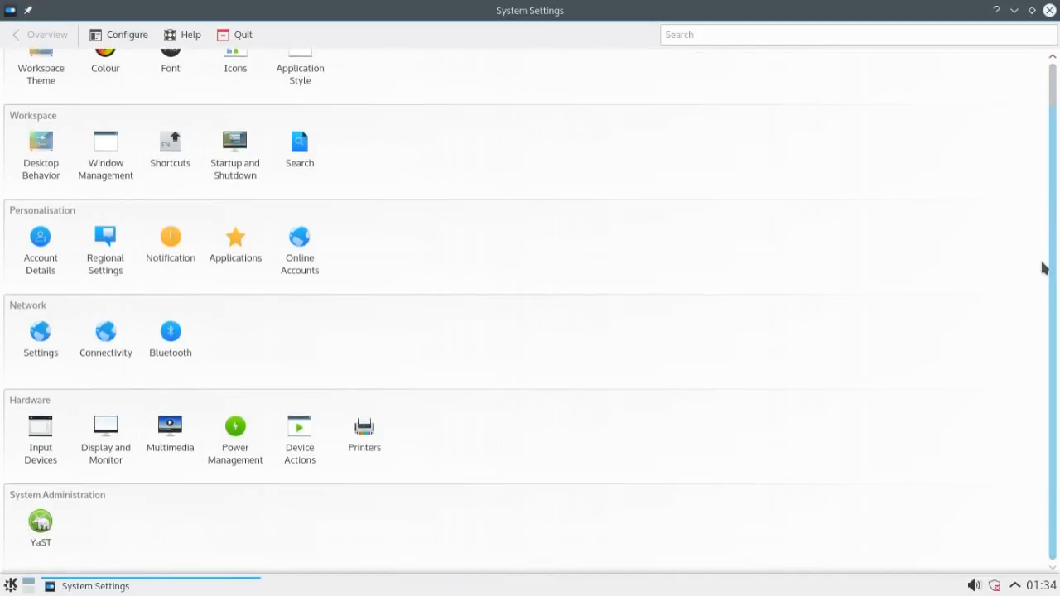
left_click(40, 530)
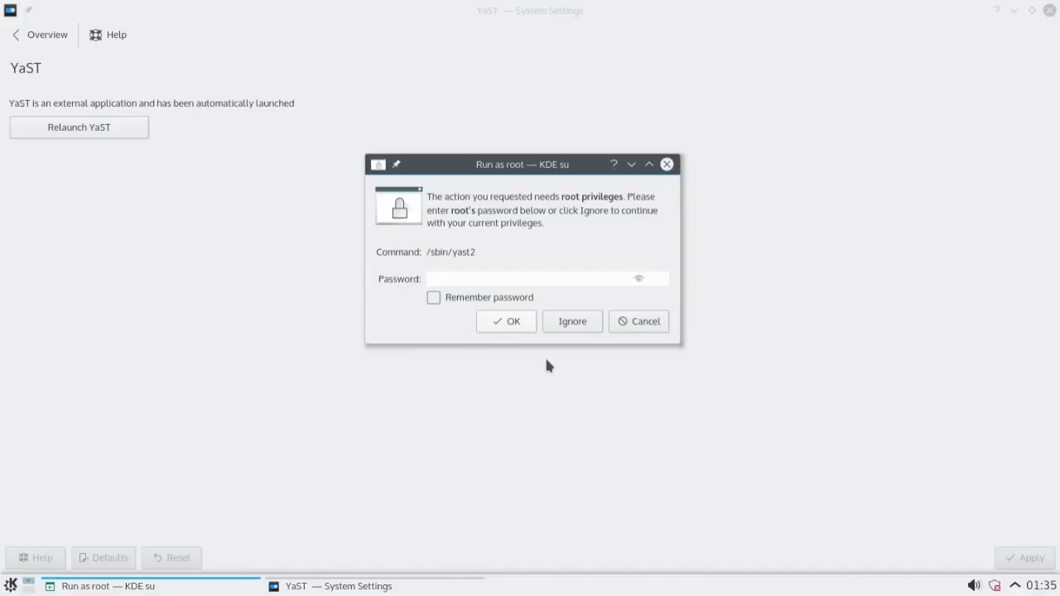
type("••")
left_click(525, 322)
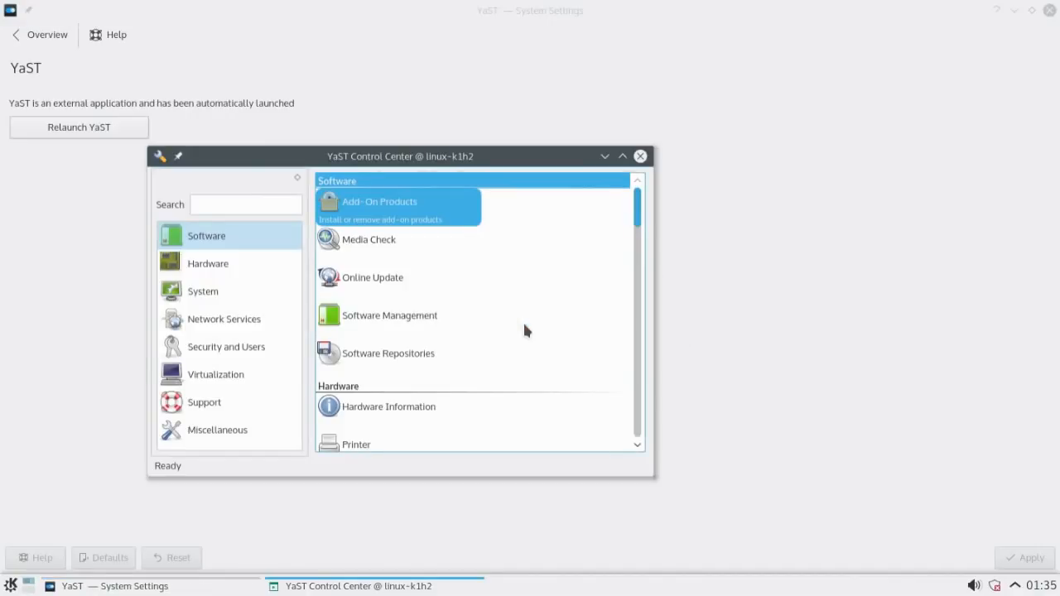
left_click_drag(514, 160, 644, 108)
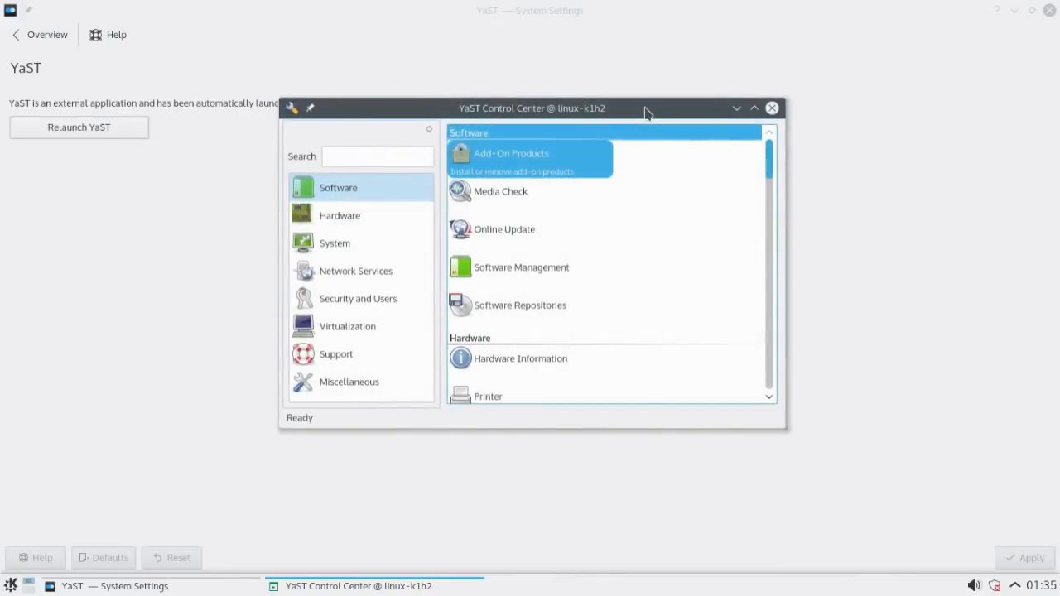
double_click(645, 107)
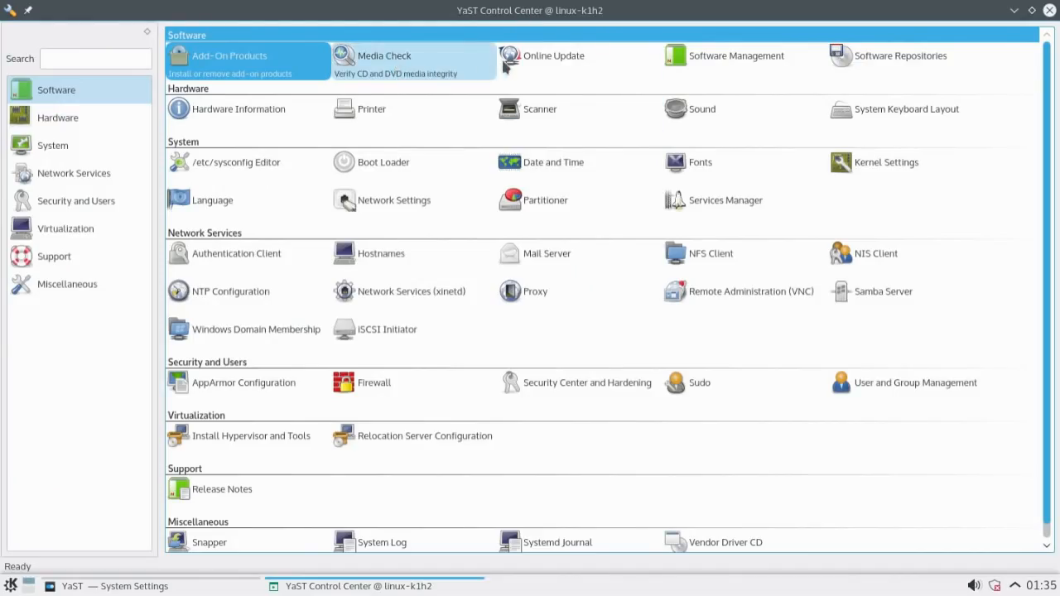
- Open the software manager through YaST's Add-On Products module and search the packages for "inkscape"
left_click(240, 55)
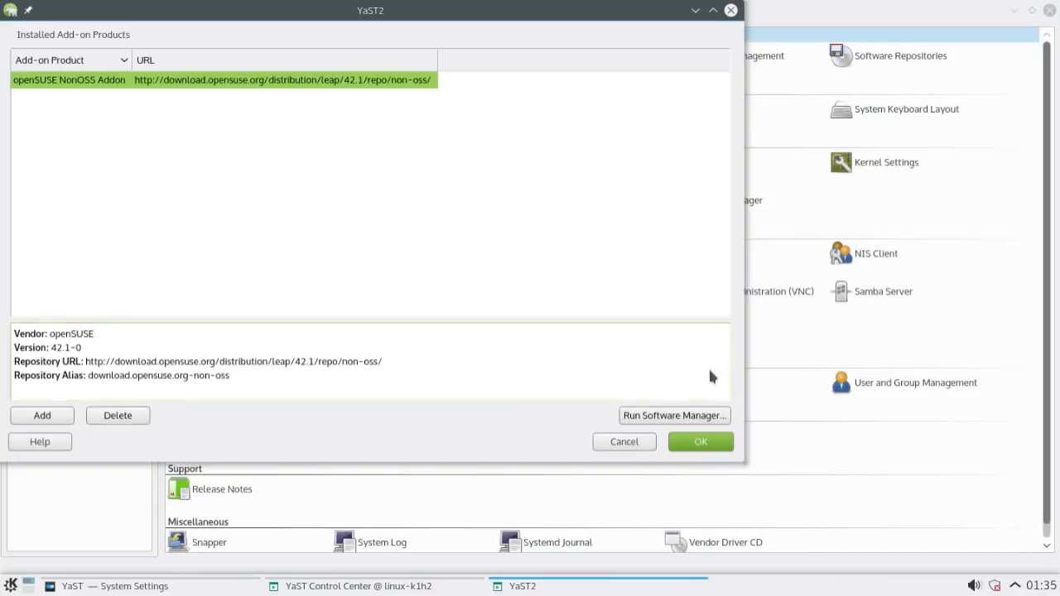
left_click(699, 419)
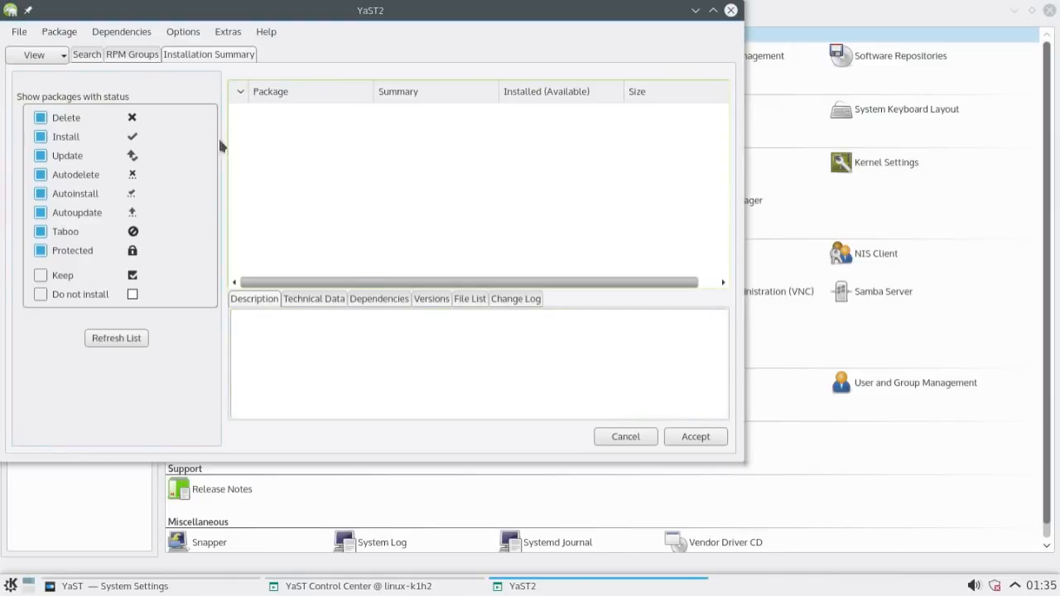
left_click(77, 55)
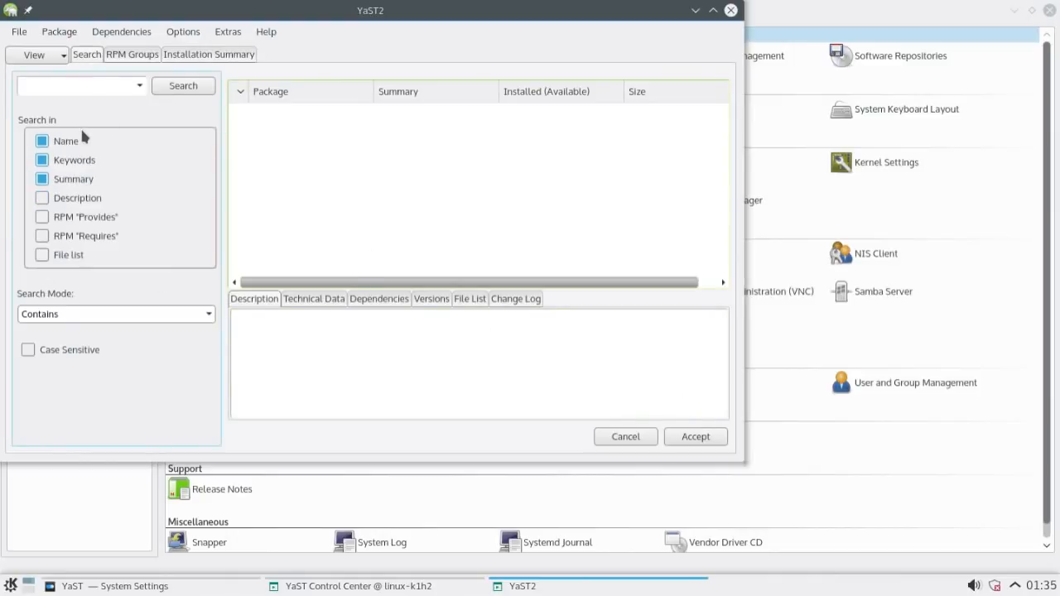
left_click(81, 87)
type("inkscape")
key("Return")
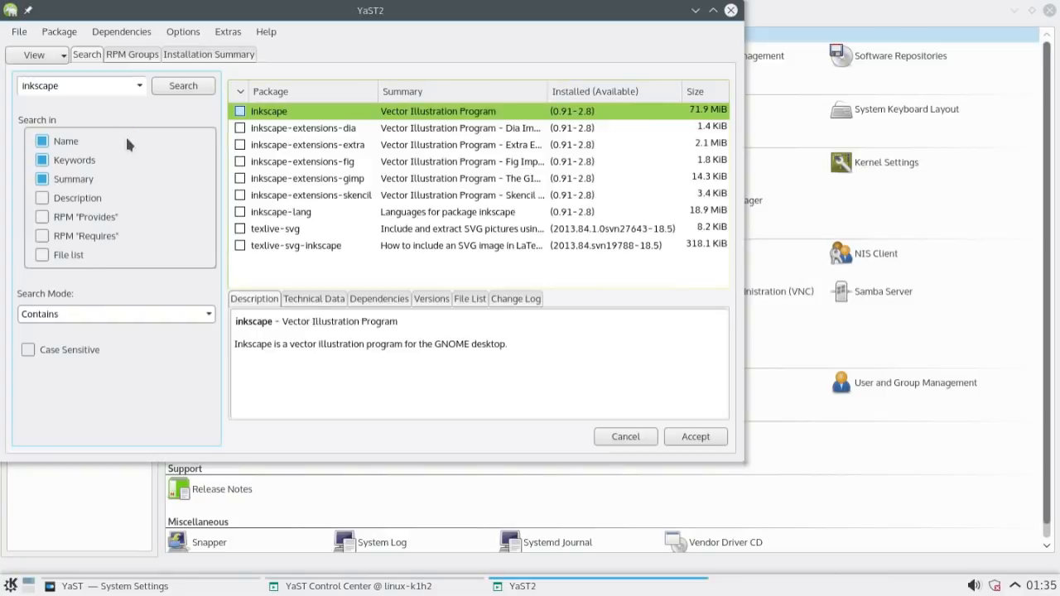
- Install the inkscape package, accepting the automatic dependency changes, and close the Add-On Products module
left_click(239, 111)
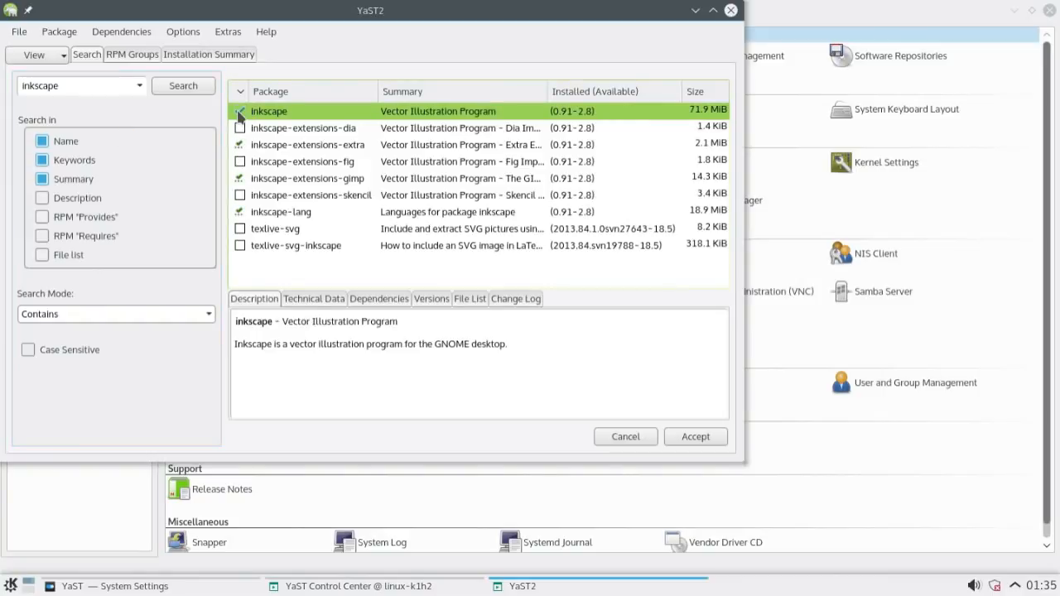
left_click(696, 436)
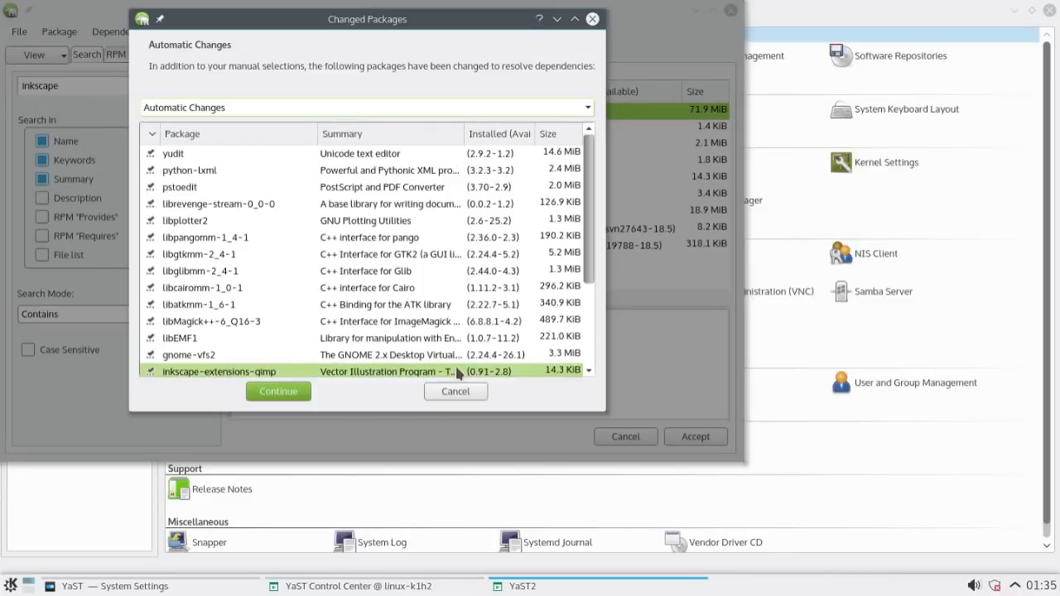
left_click(274, 398)
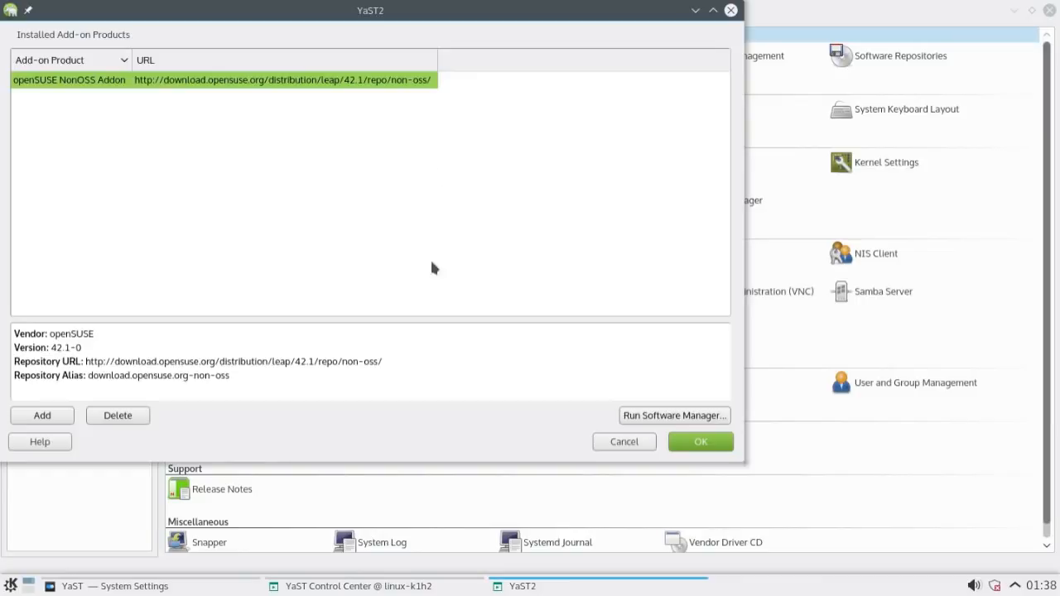
left_click(698, 443)
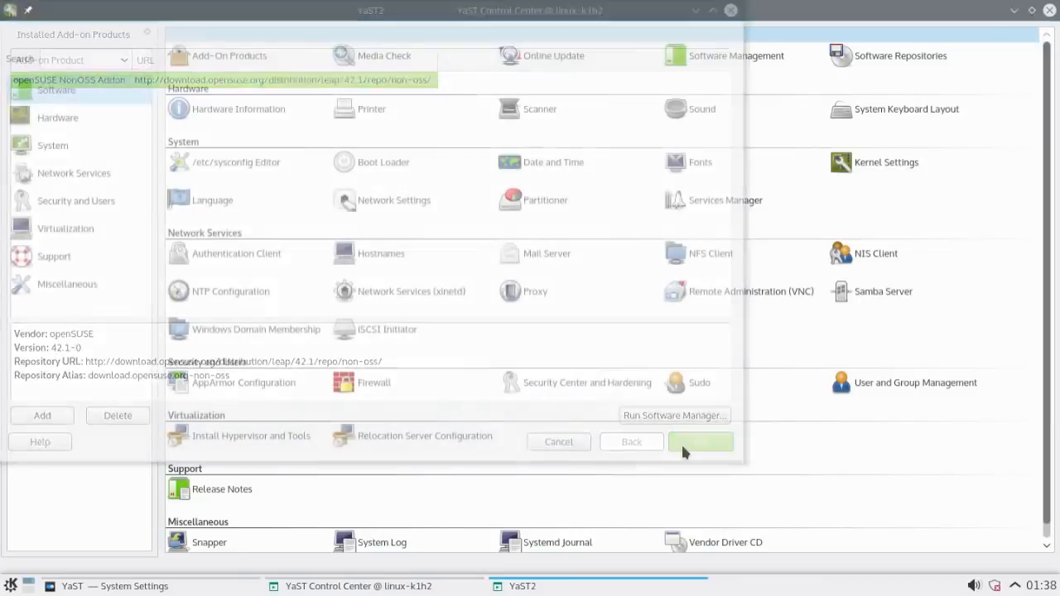
- Find Inkscape in the application launcher with "ink", start it, and minimise the YaST Control Center and System Settings windows
left_click(15, 585)
left_click(106, 534)
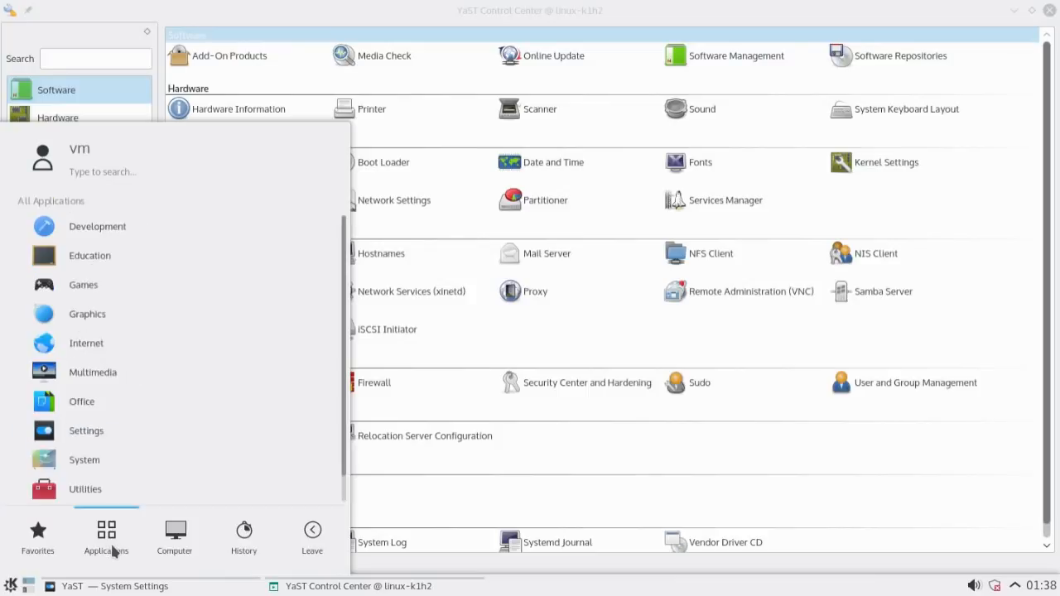
scroll(107, 348, "down", 1)
left_click(108, 291)
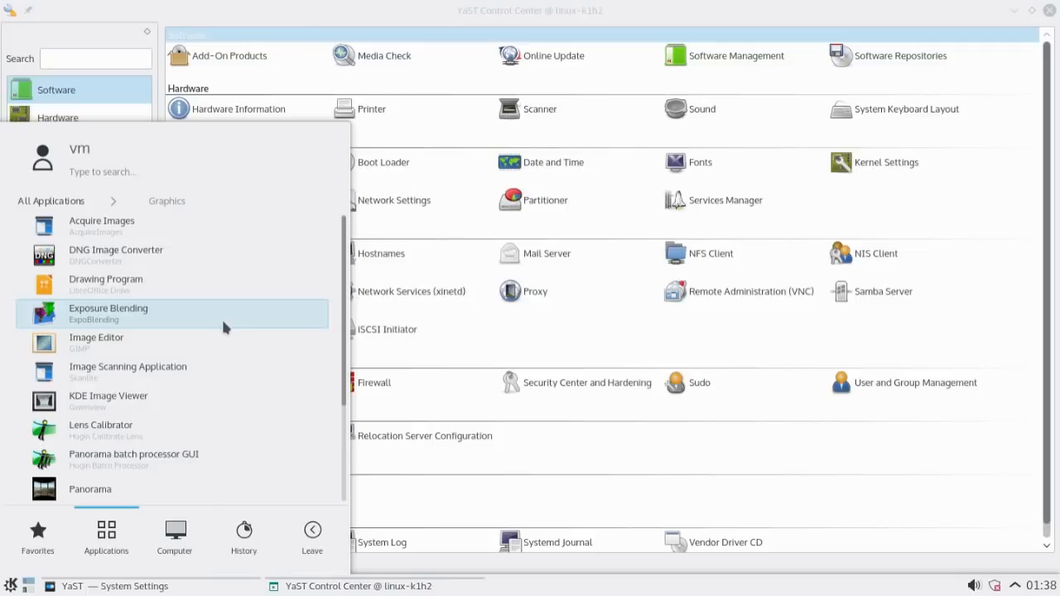
type("ink")
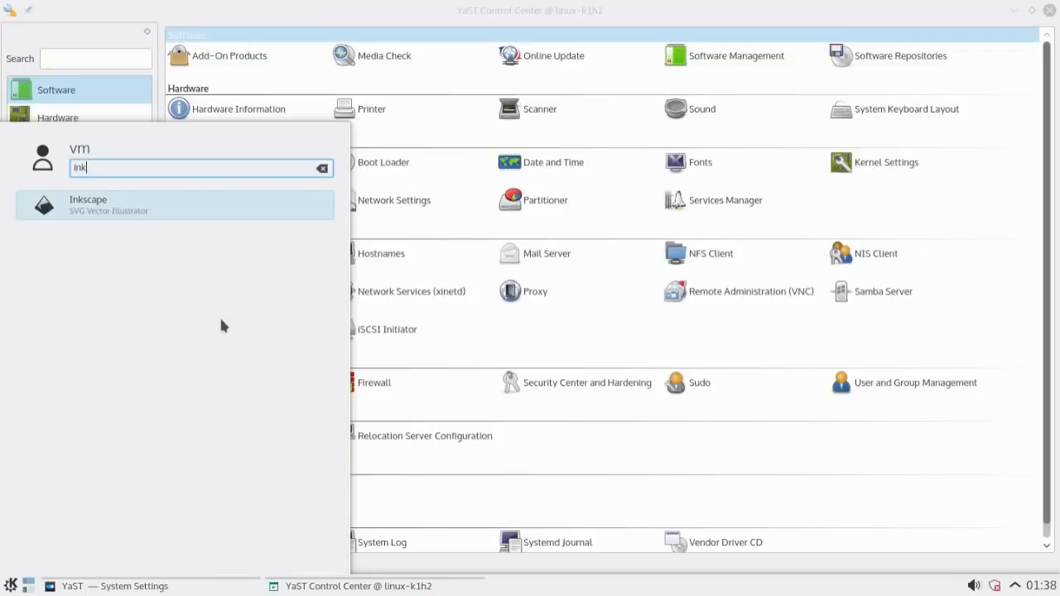
left_click(196, 214)
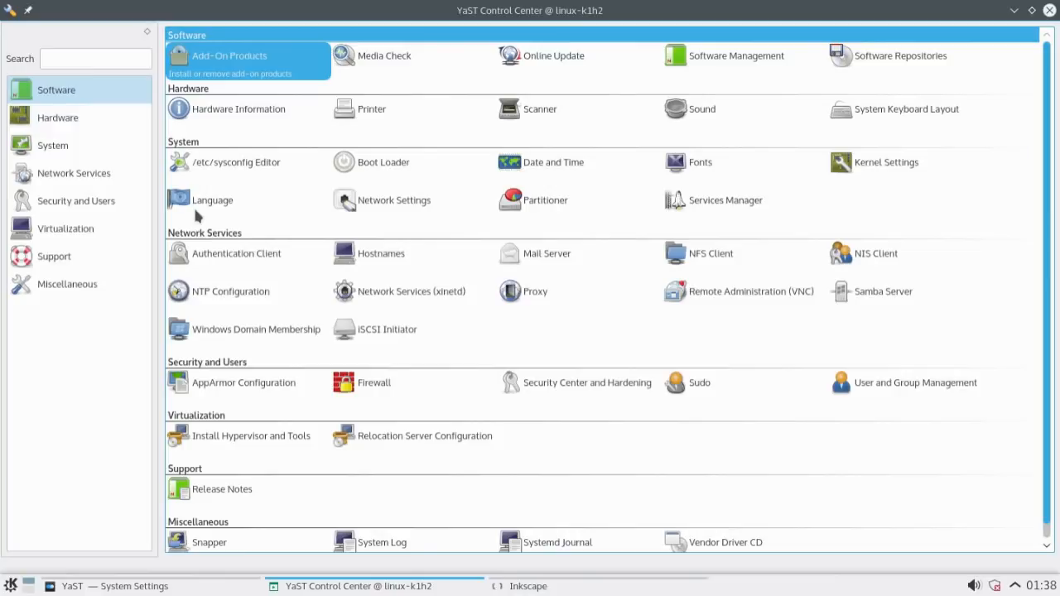
left_click(1014, 10)
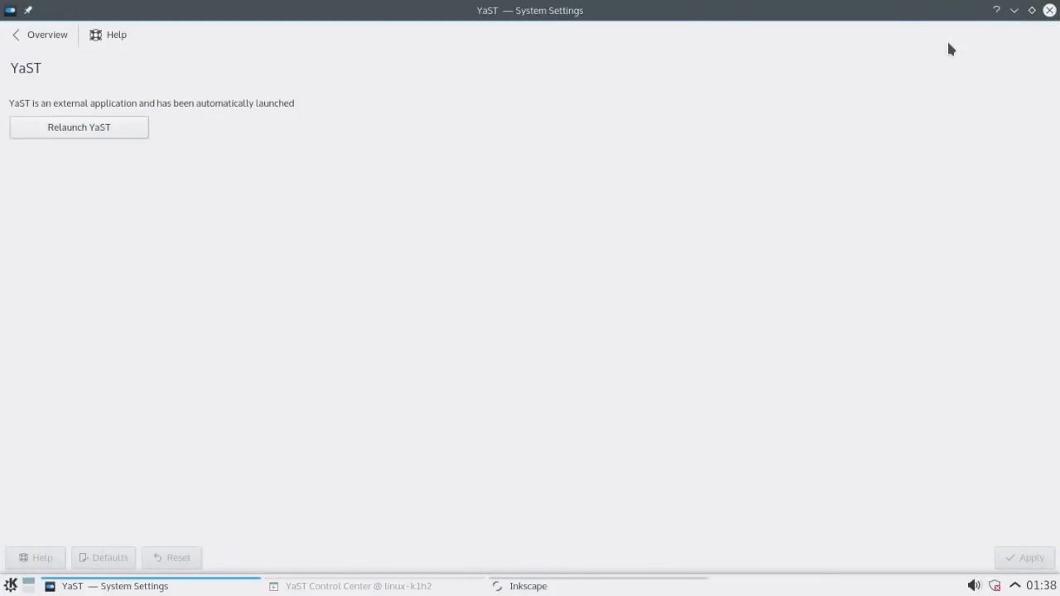
left_click(1013, 9)
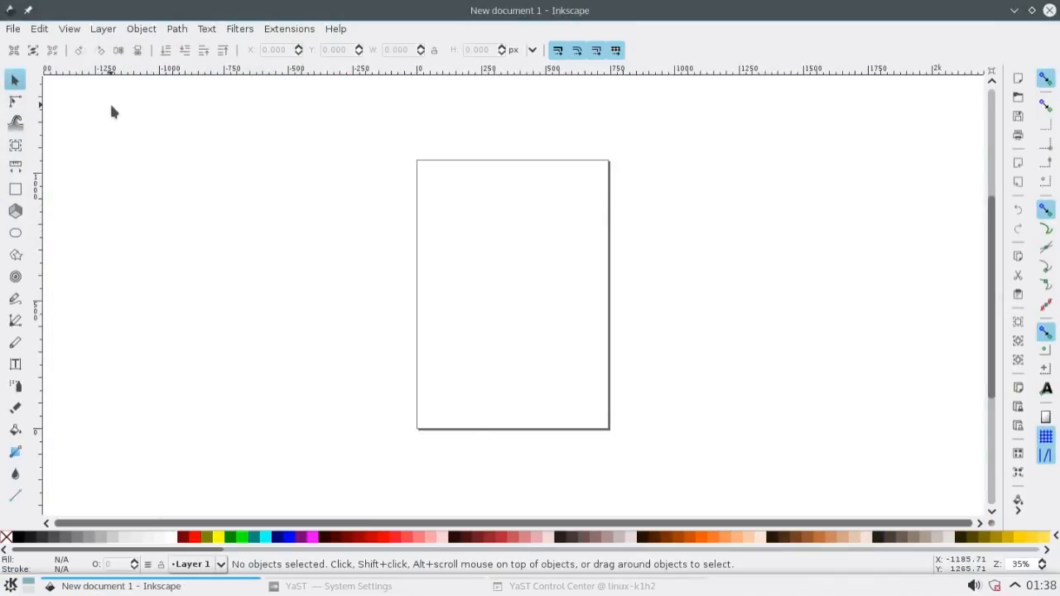
- Look through Inkscape's File and Extensions commands, and close Inkscape
left_click(12, 28)
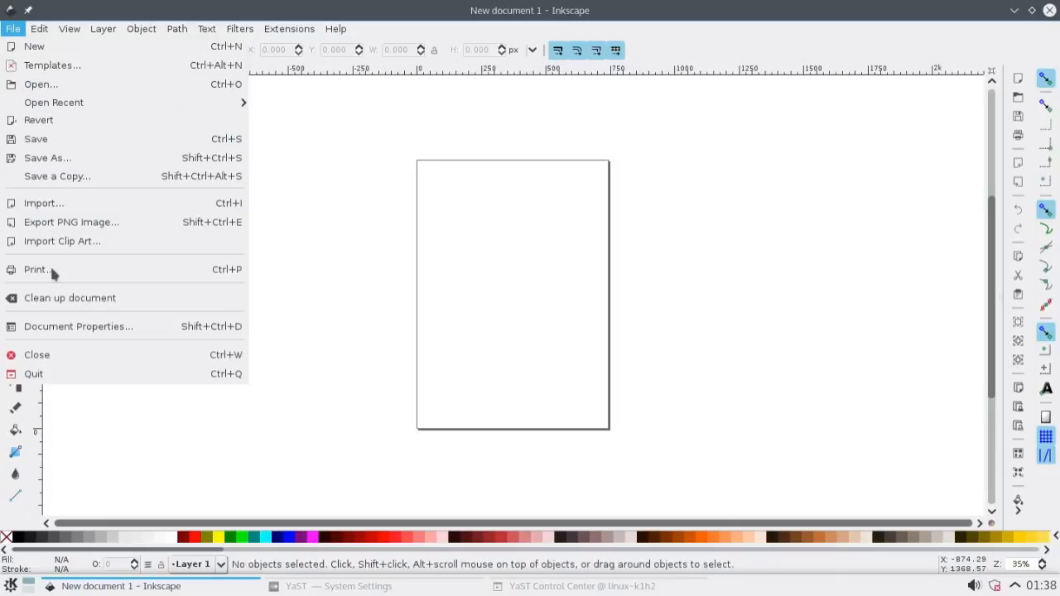
mouse_move(248, 30)
mouse_move(289, 28)
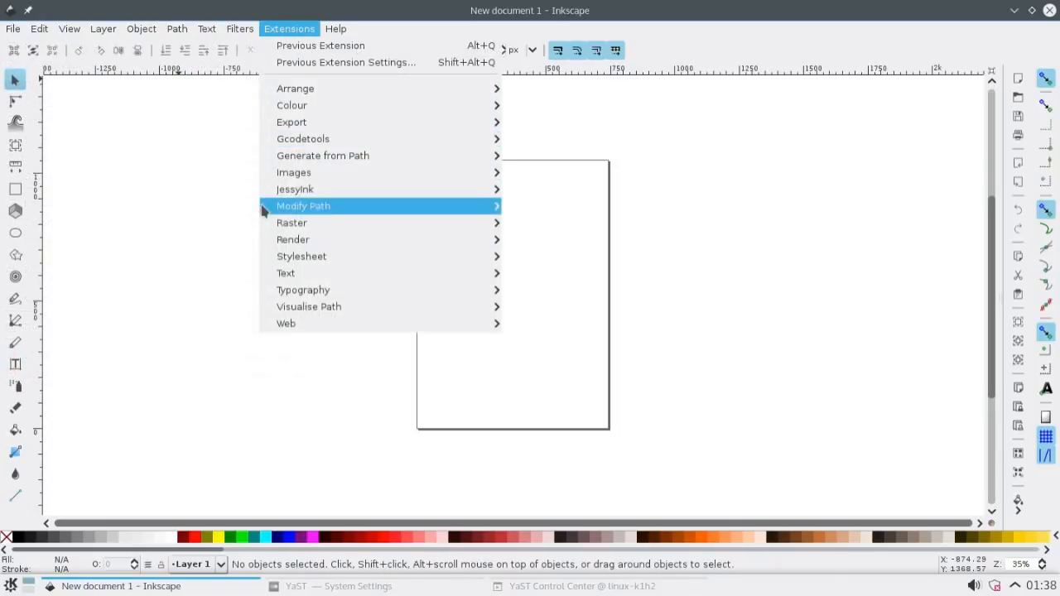
left_click(144, 218)
left_click(1050, 10)
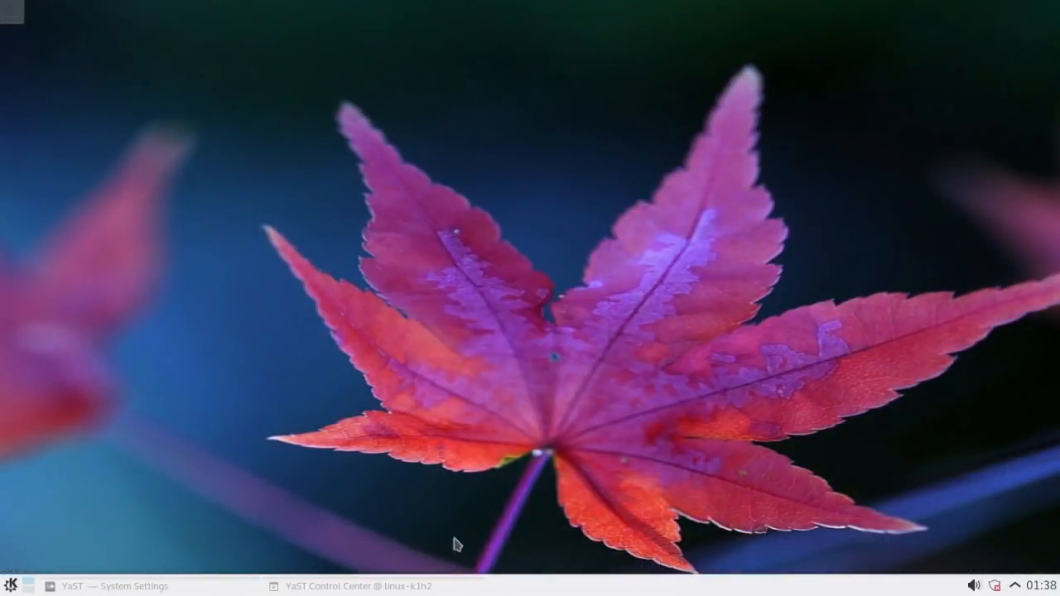
- Switch back to YaST Control Center, open the Boot Loader module, and view its Bootloader Options and Kernel Parameters
left_click(395, 590)
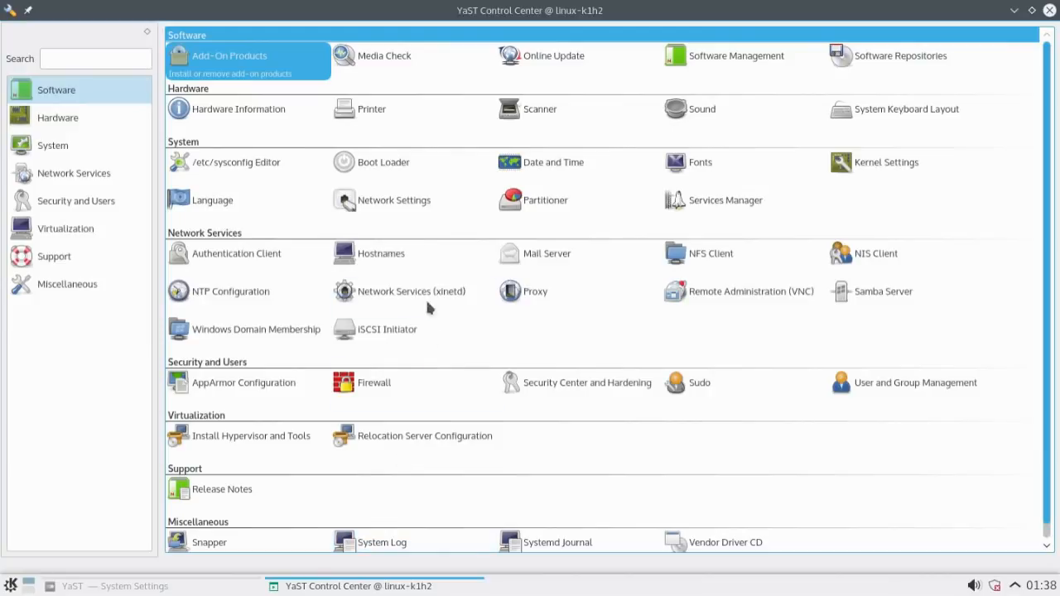
left_click(410, 166)
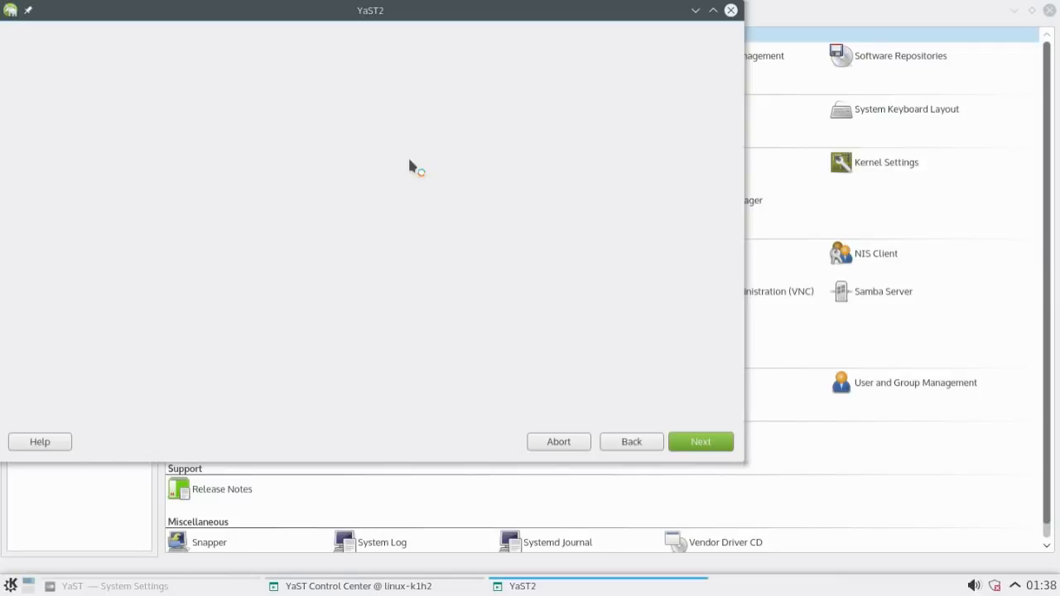
left_click_drag(352, 11, 480, 41)
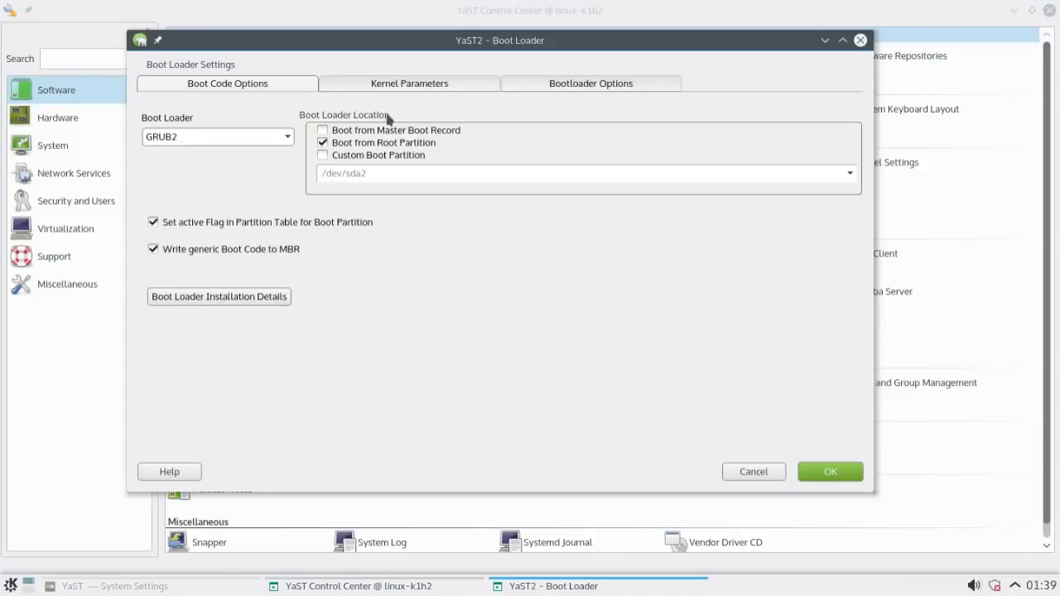
left_click(620, 83)
left_click(438, 83)
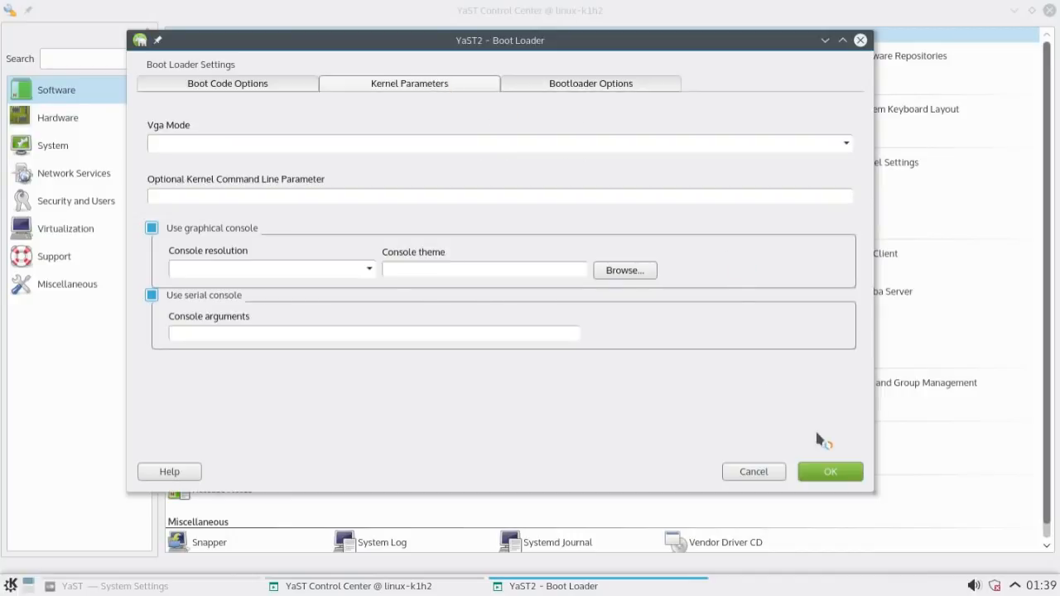
- Cancel the Boot Loader settings, open the Partitioner module, and decline to continue past its warning
left_click(753, 472)
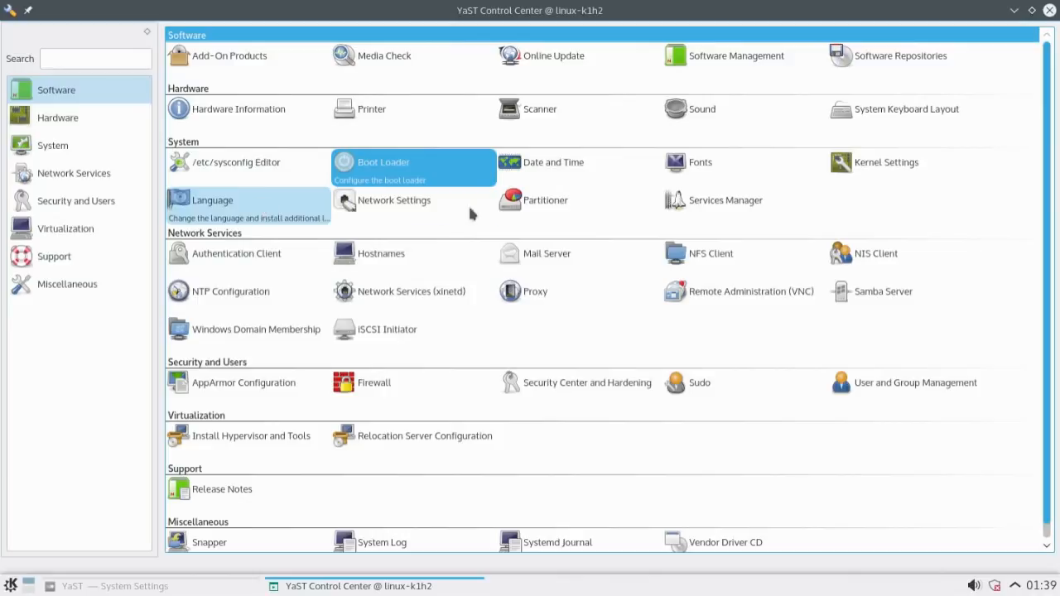
left_click(566, 204)
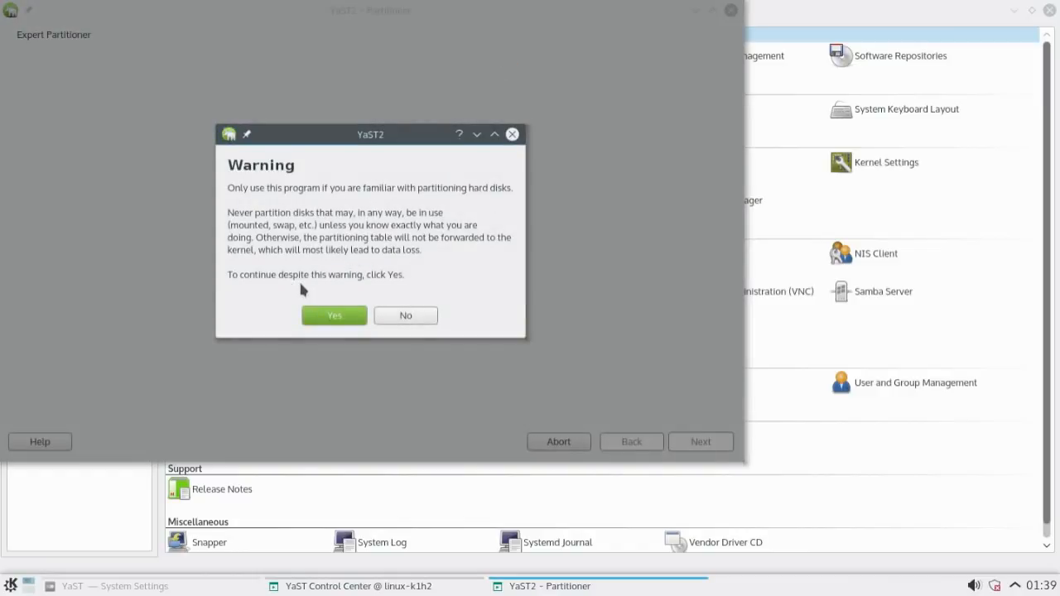
left_click(405, 314)
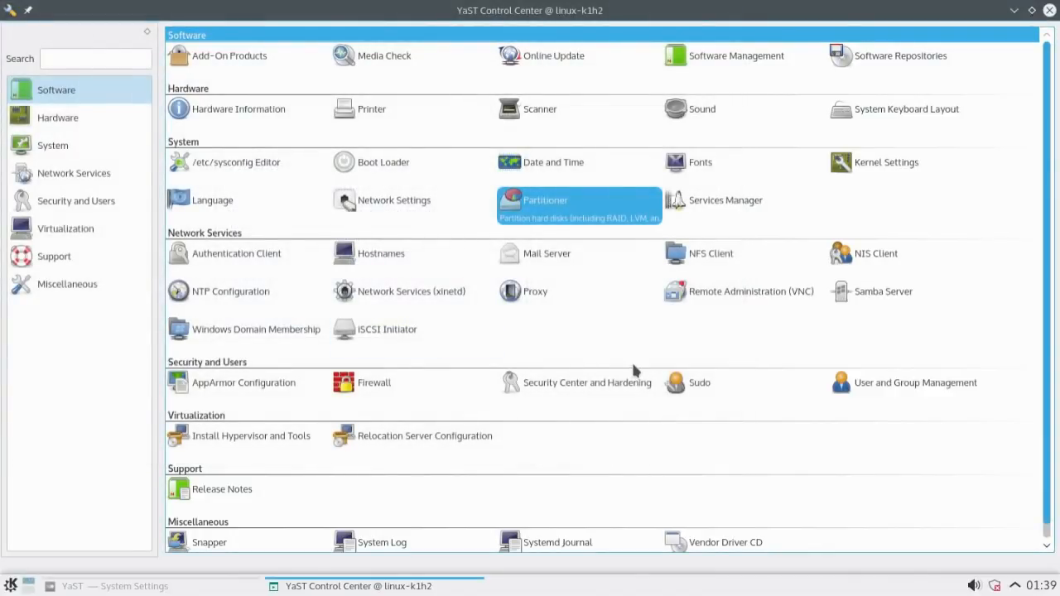
- Close YaST Control Center and return to the System Settings overview
scroll(1043, 237, "down", 1)
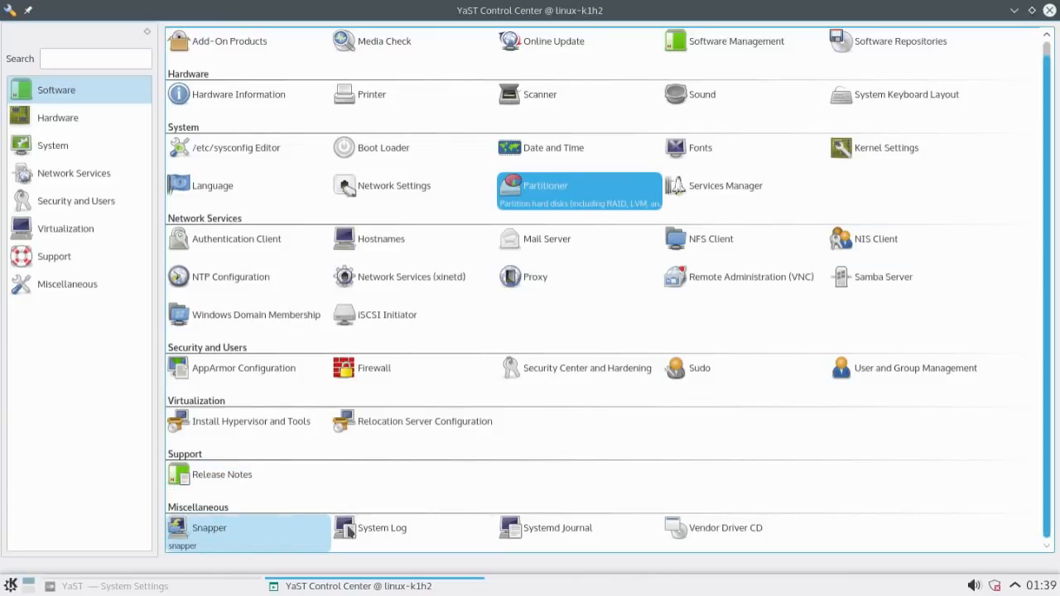
left_click(1050, 10)
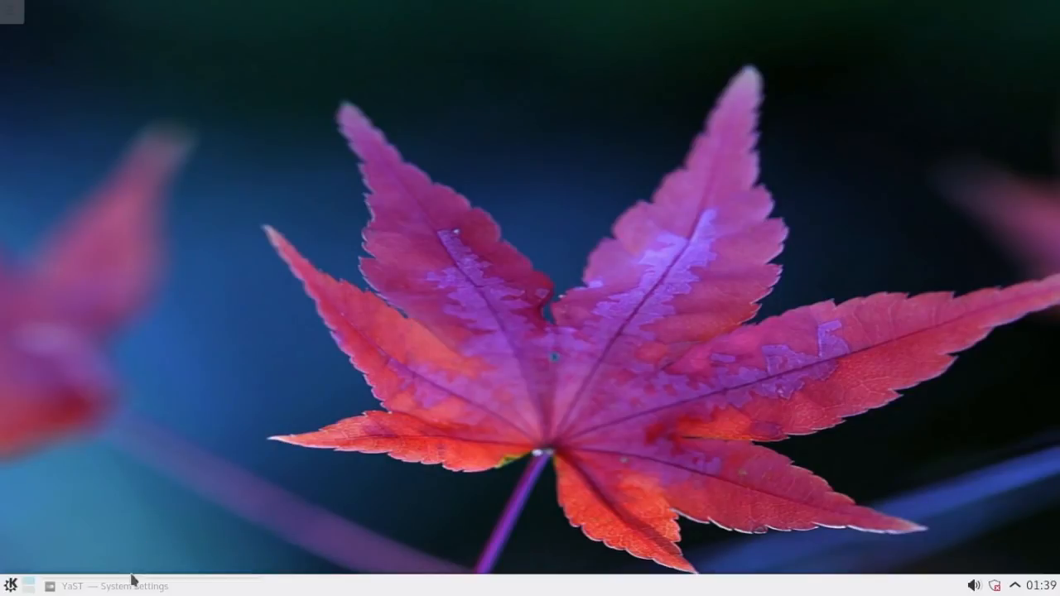
left_click(131, 586)
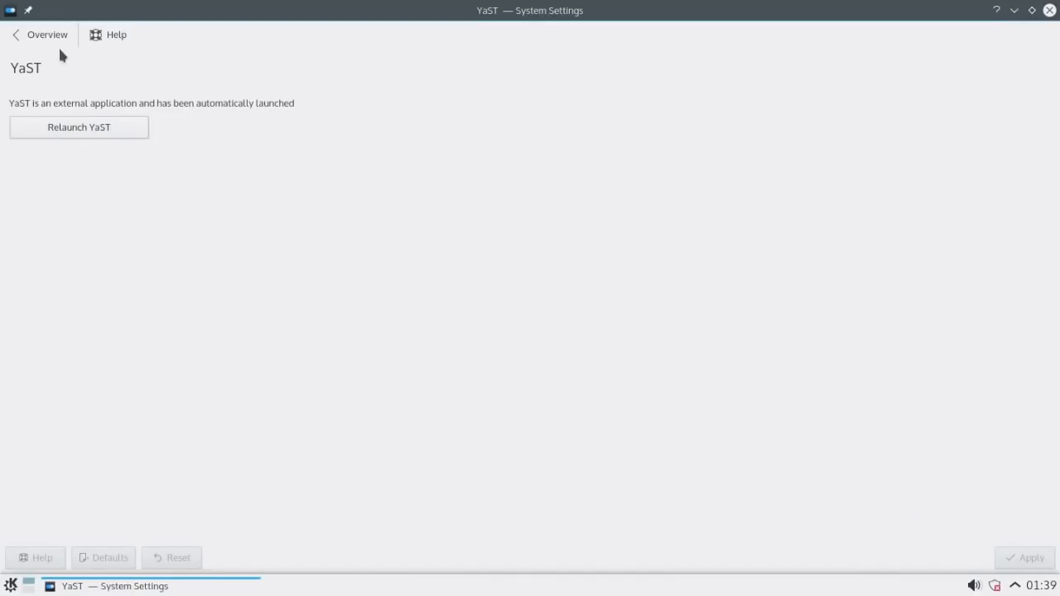
left_click(55, 36)
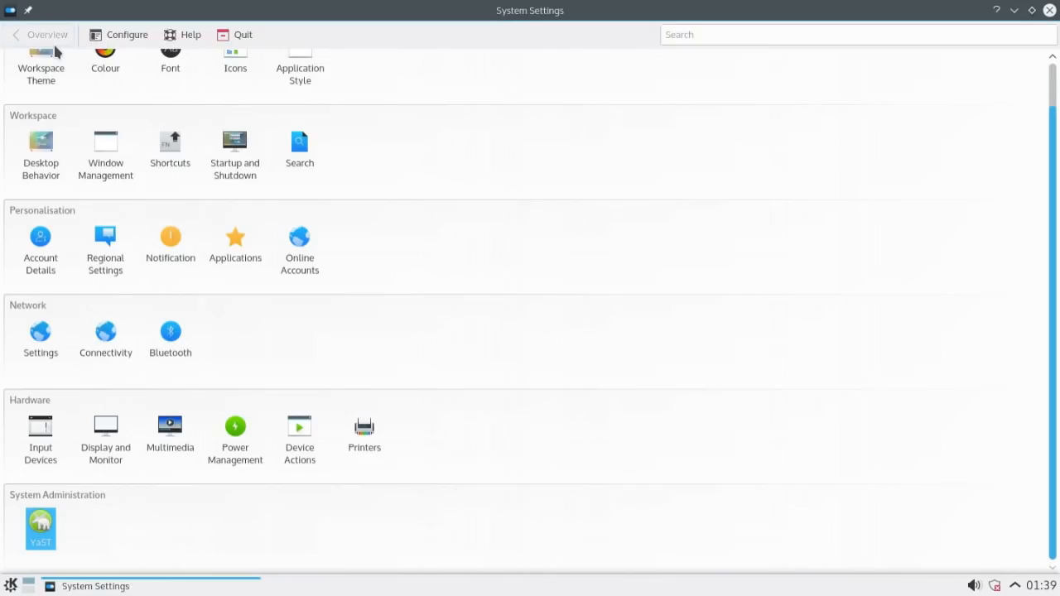
- Try to create a new internet account in Online Accounts, and return to the System Settings overview
left_click(300, 244)
left_click(68, 109)
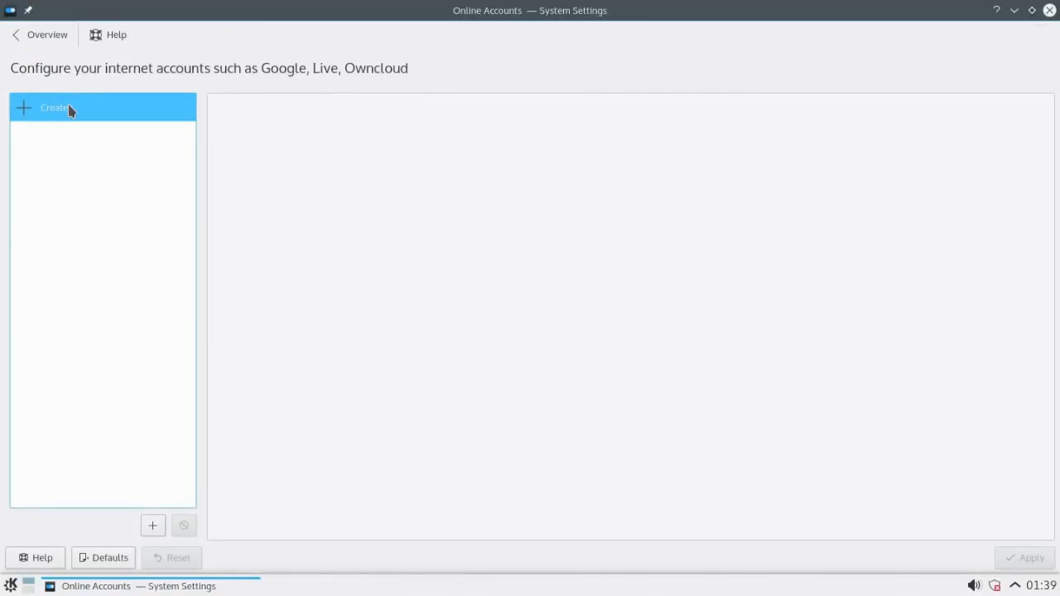
left_click(155, 525)
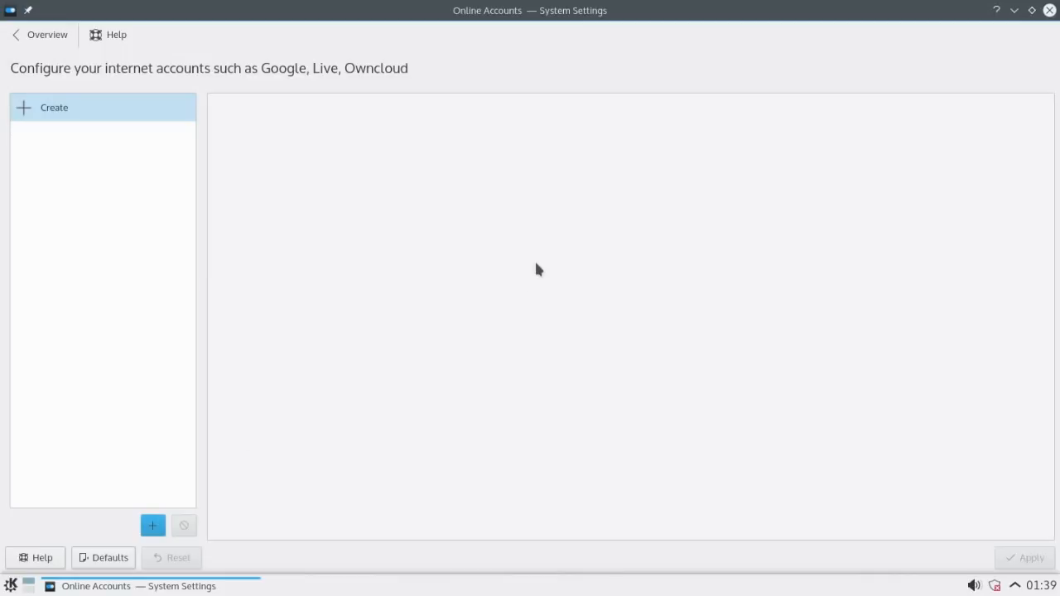
left_click(65, 110)
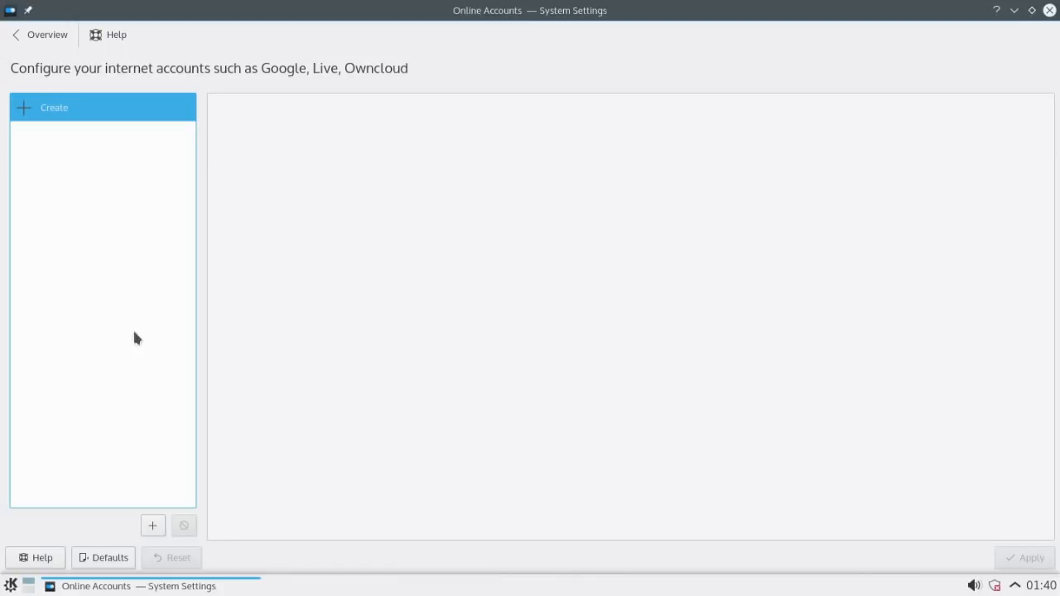
left_click(152, 527)
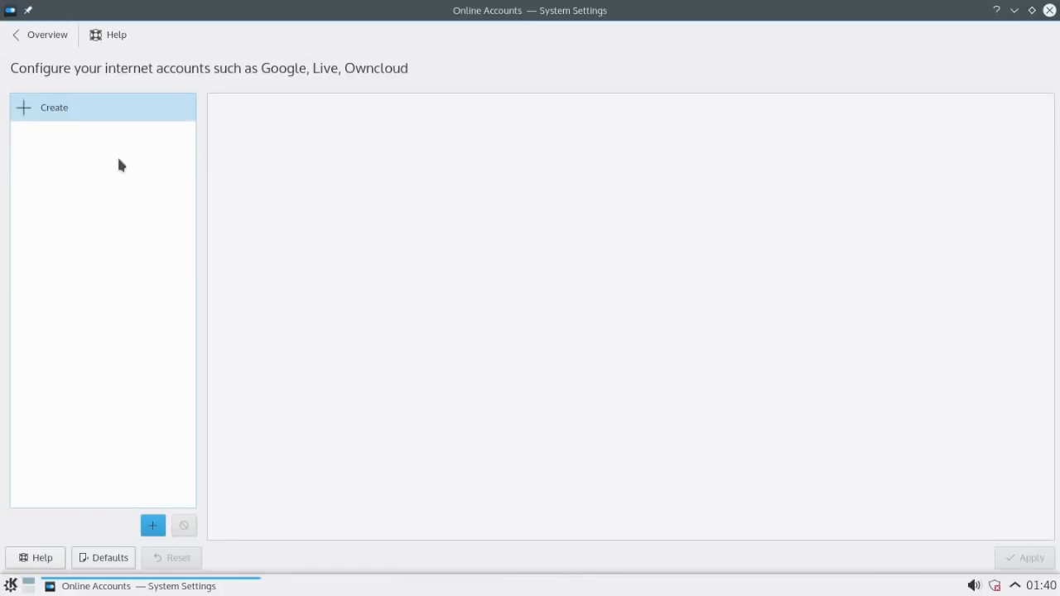
left_click(84, 106)
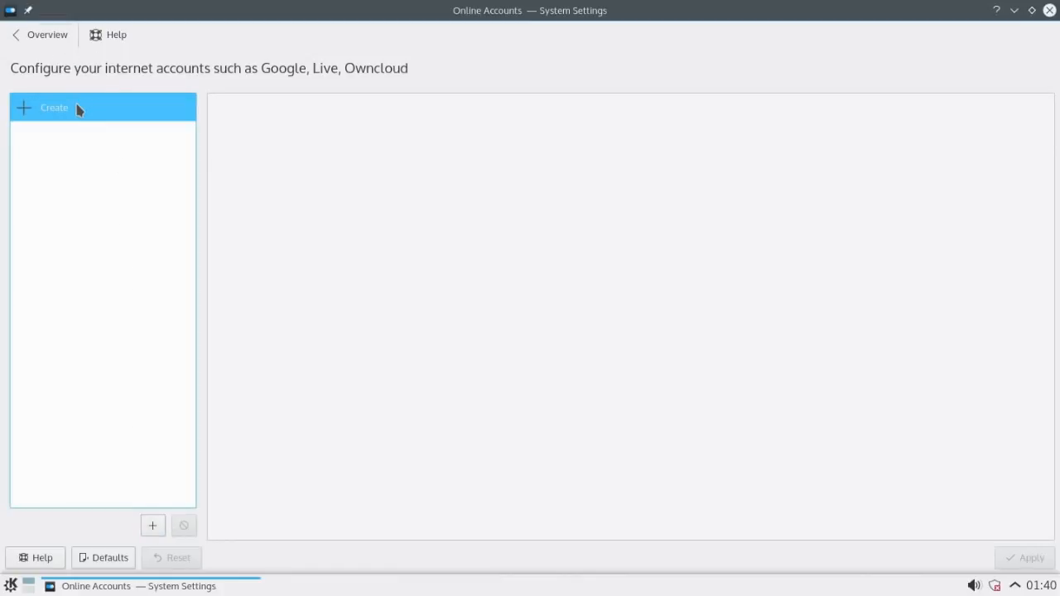
left_click(153, 527)
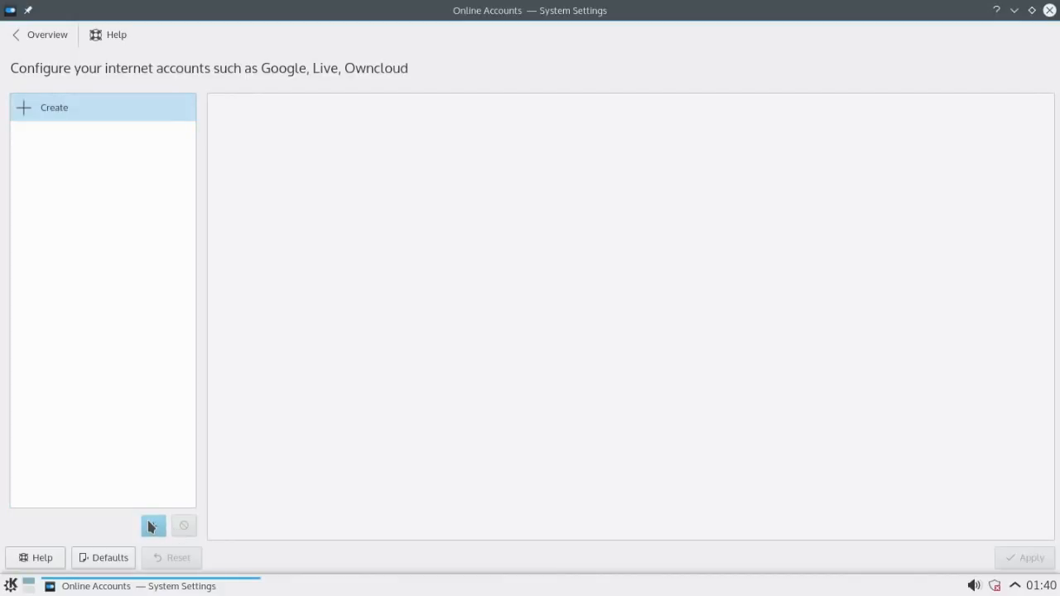
left_click(130, 304)
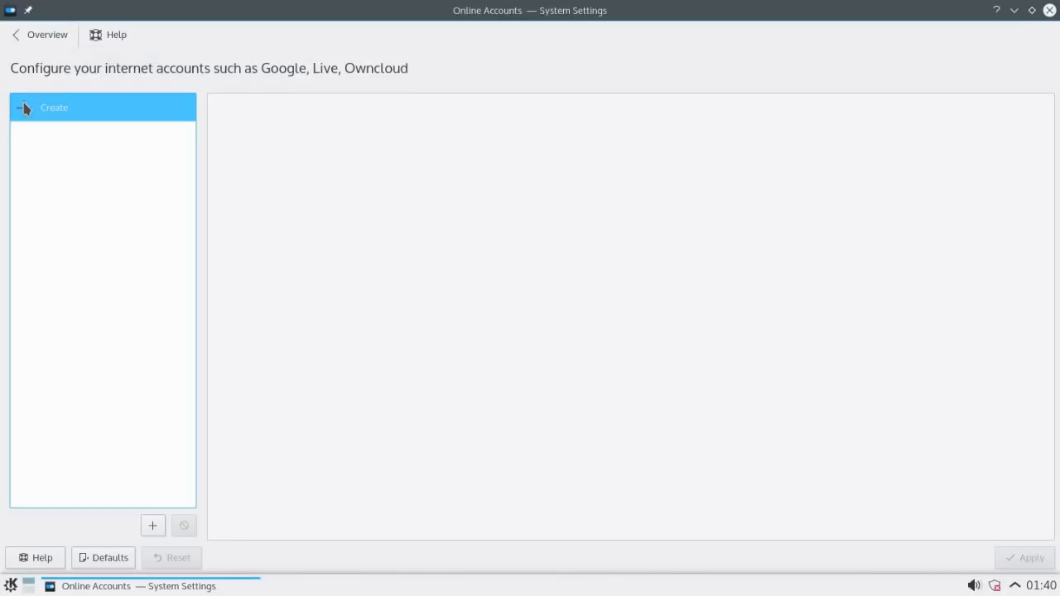
left_click(34, 37)
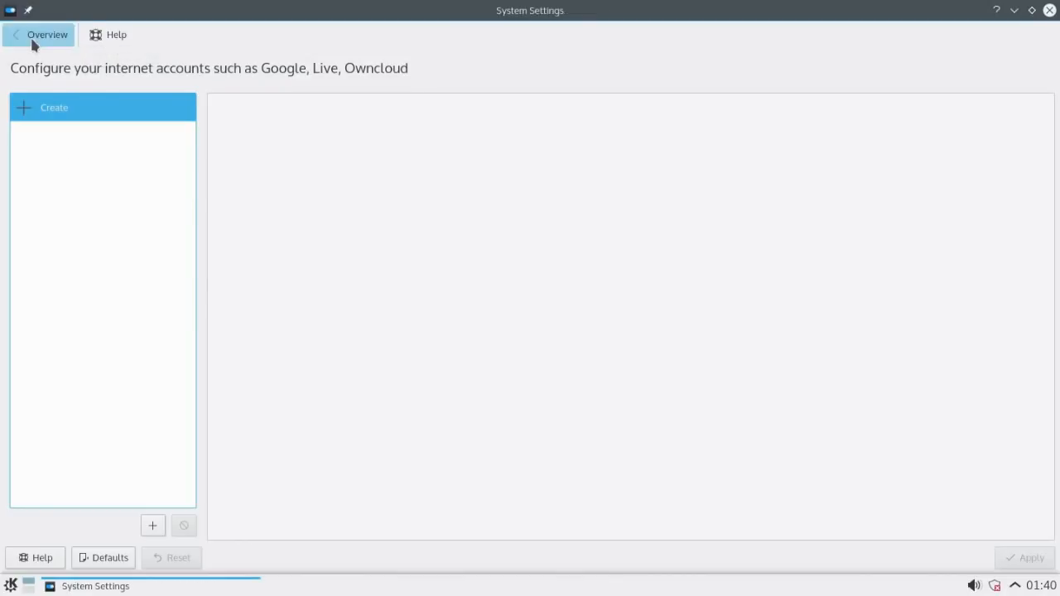
- Look through the Default Applications categories, File Associations and Locations under Applications, and return to the overview
mouse_move(233, 242)
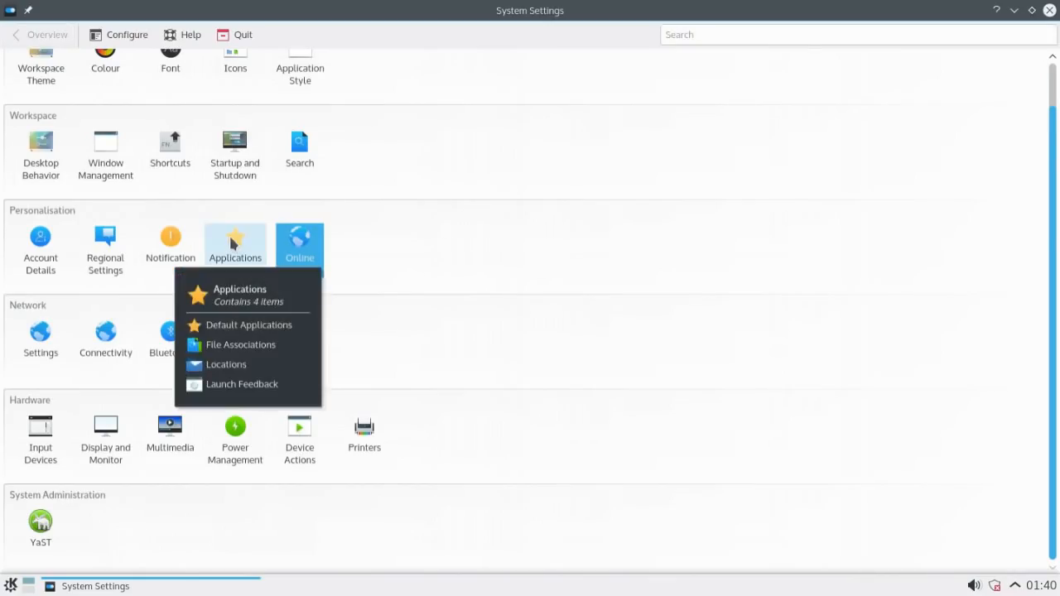
left_click(231, 241)
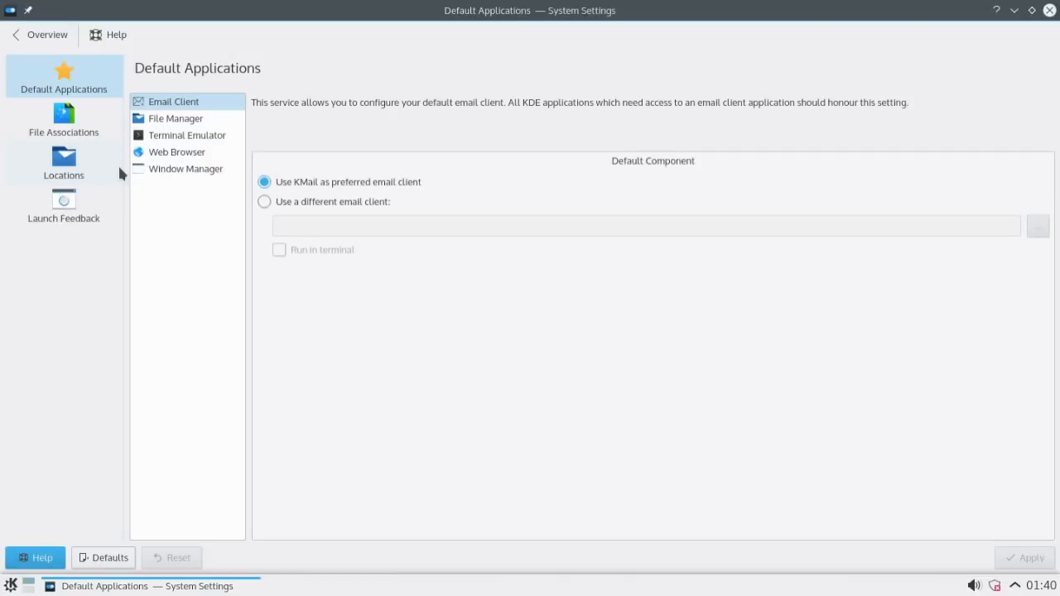
left_click(178, 121)
left_click(172, 136)
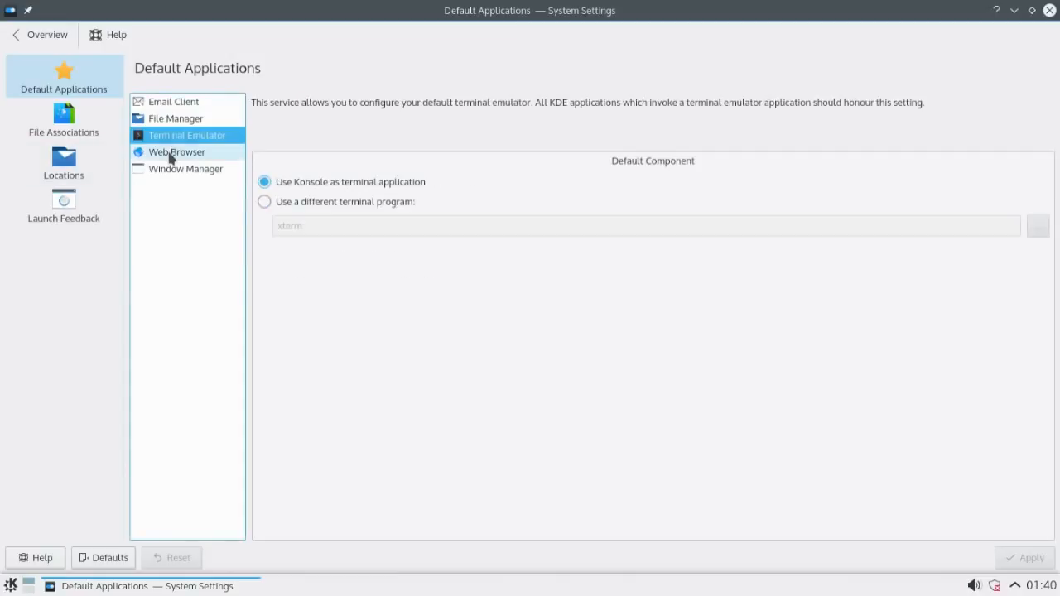
left_click(170, 154)
left_click(176, 171)
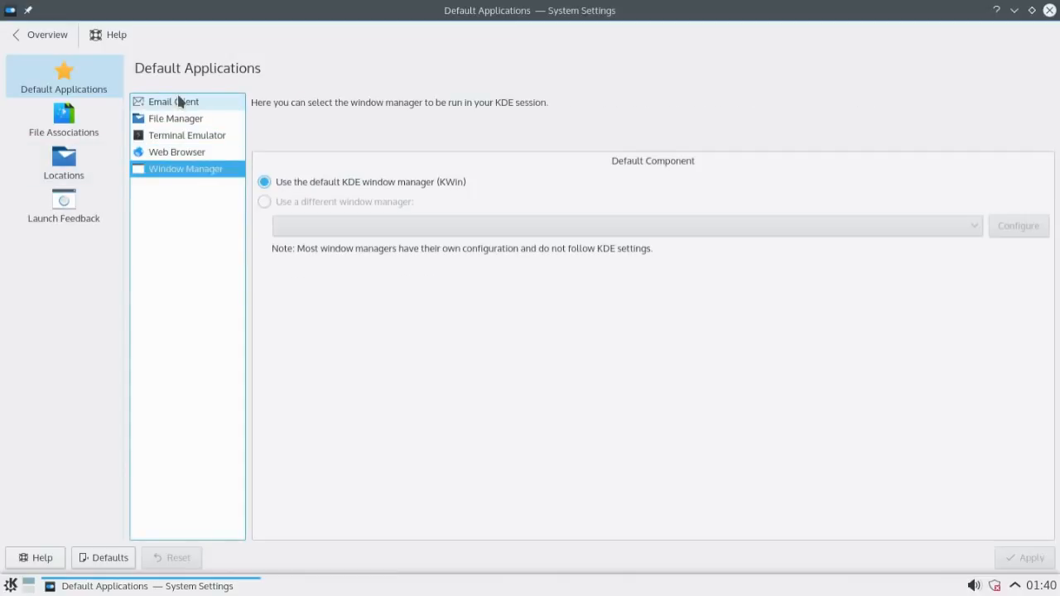
left_click(180, 101)
left_click(65, 118)
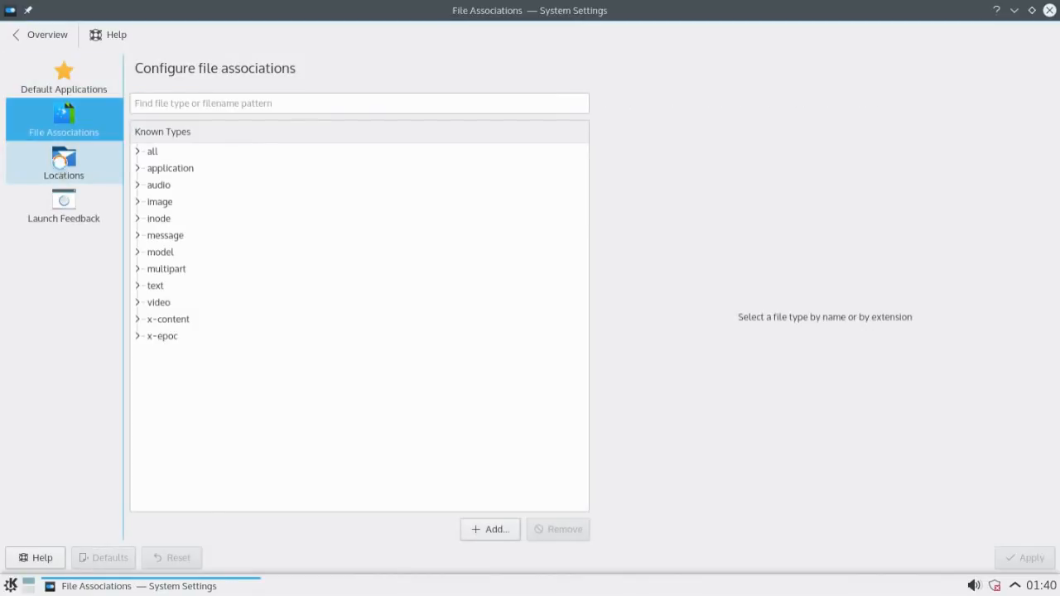
left_click(62, 162)
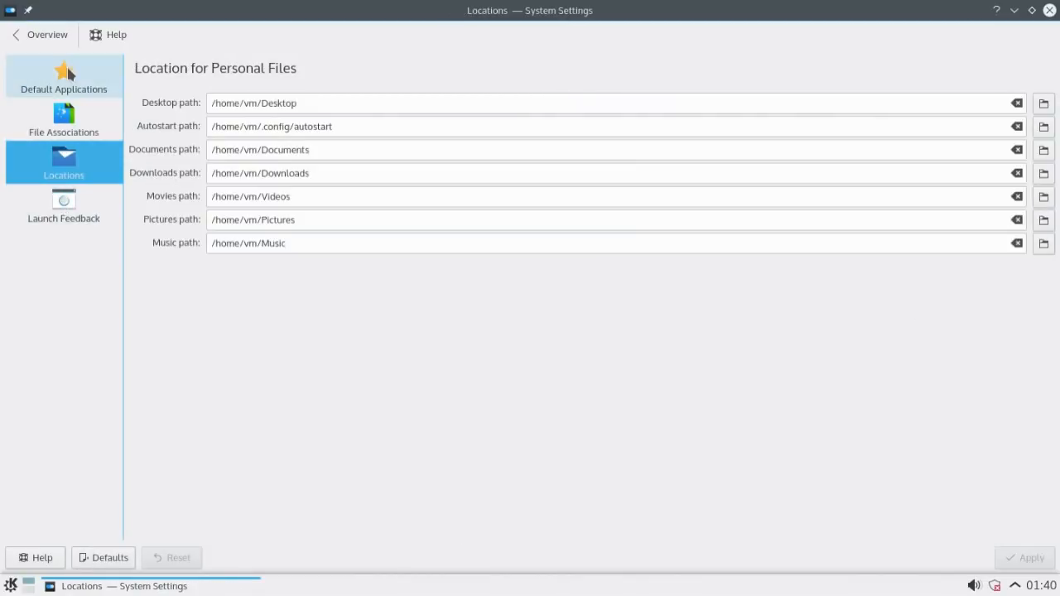
left_click(47, 35)
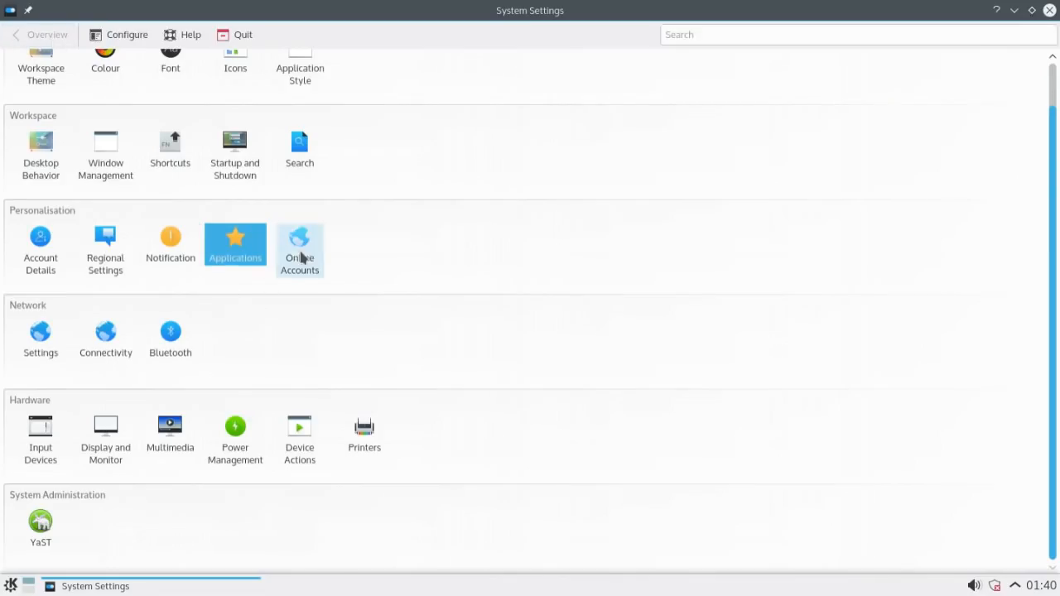
- Look through the Network Settings pages from Proxy down to Browser Identification, and return to the overview
left_click(43, 331)
key("Down")
key("Down")
key("Down")
key("Down")
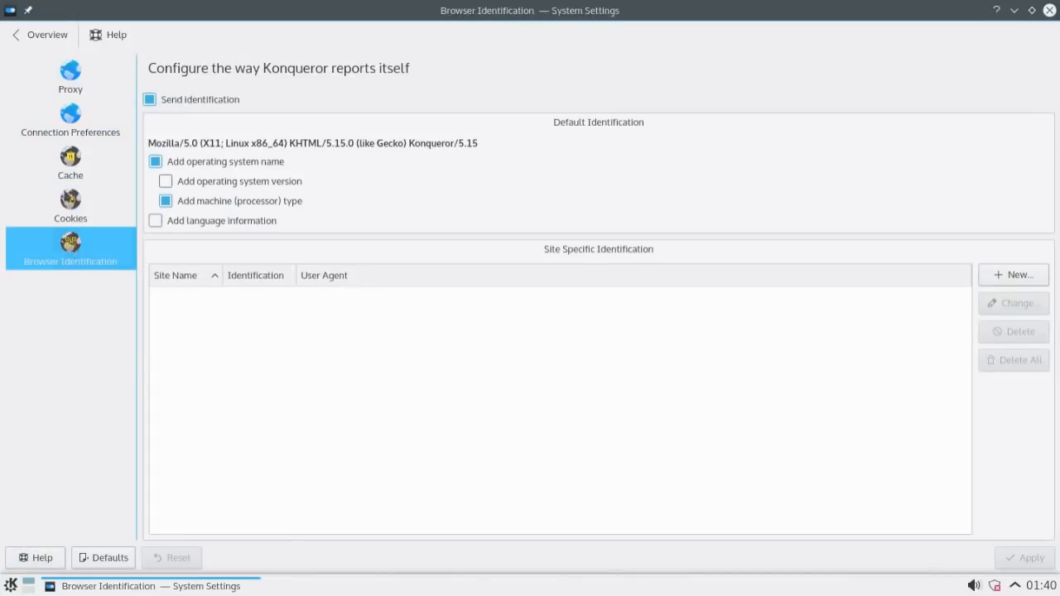
left_click(68, 78)
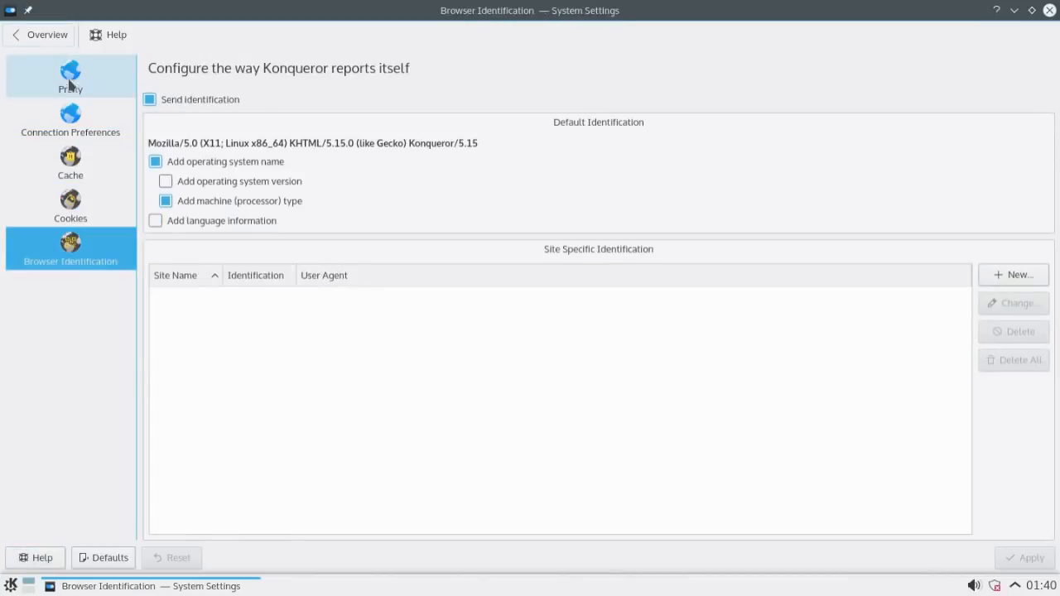
left_click(56, 36)
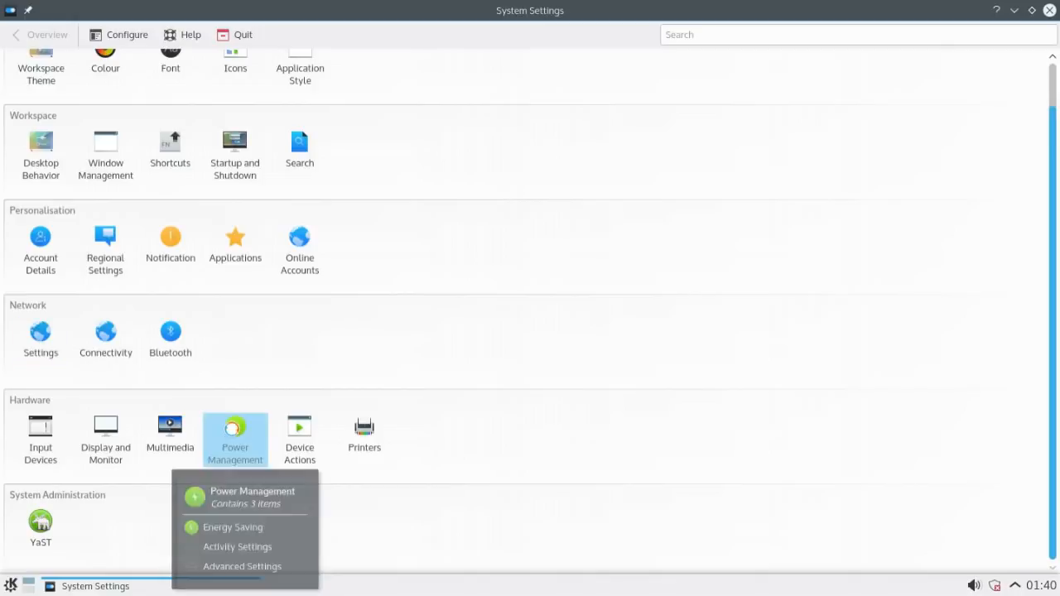
- View the Energy Saving options under Power Management, and return to the overview
left_click(232, 436)
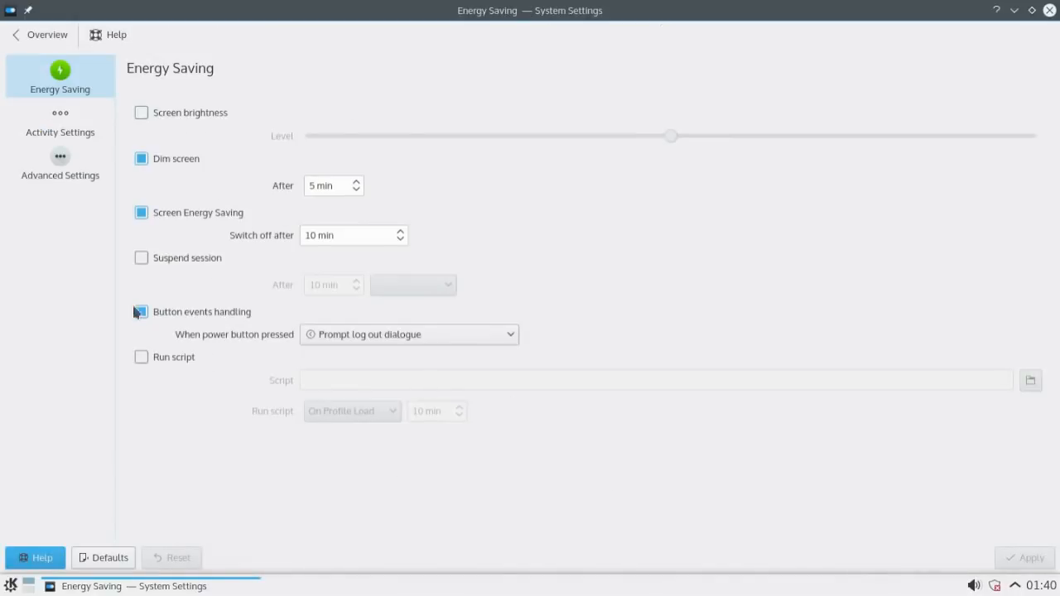
left_click(43, 35)
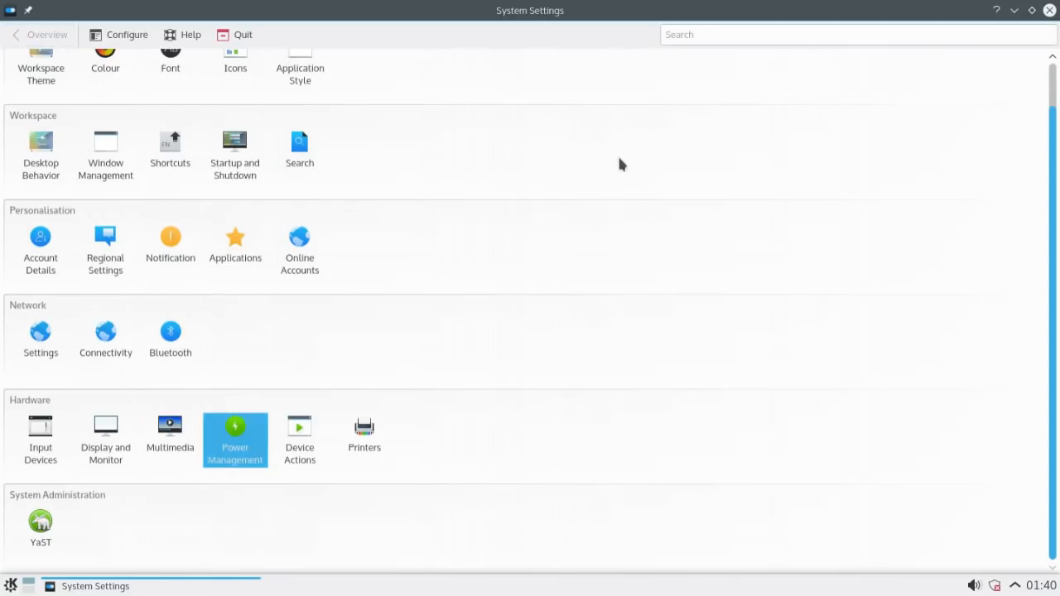
- Look through the Workspace Theme pages Look And Feel, Desktop Theme, Cursor Theme and Splash Screen, and return to the overview
left_click_drag(1053, 366, 1048, 263)
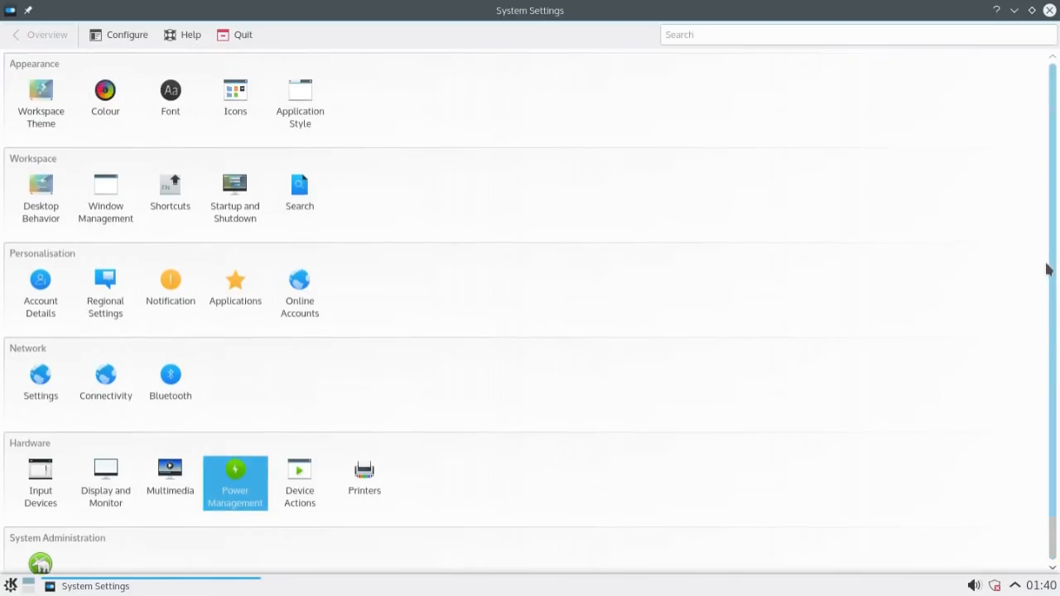
mouse_move(43, 101)
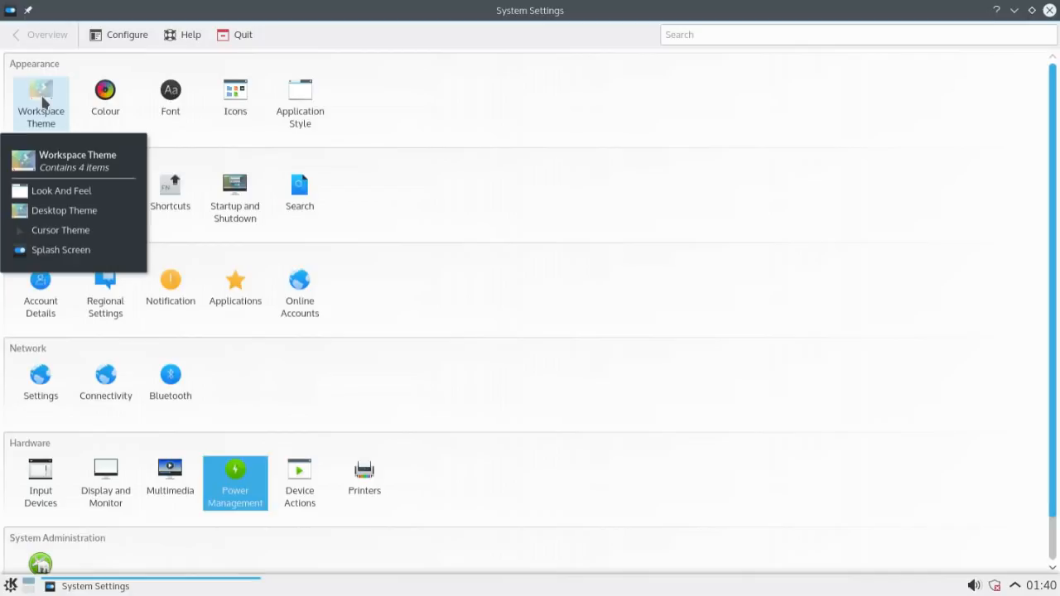
left_click(43, 101)
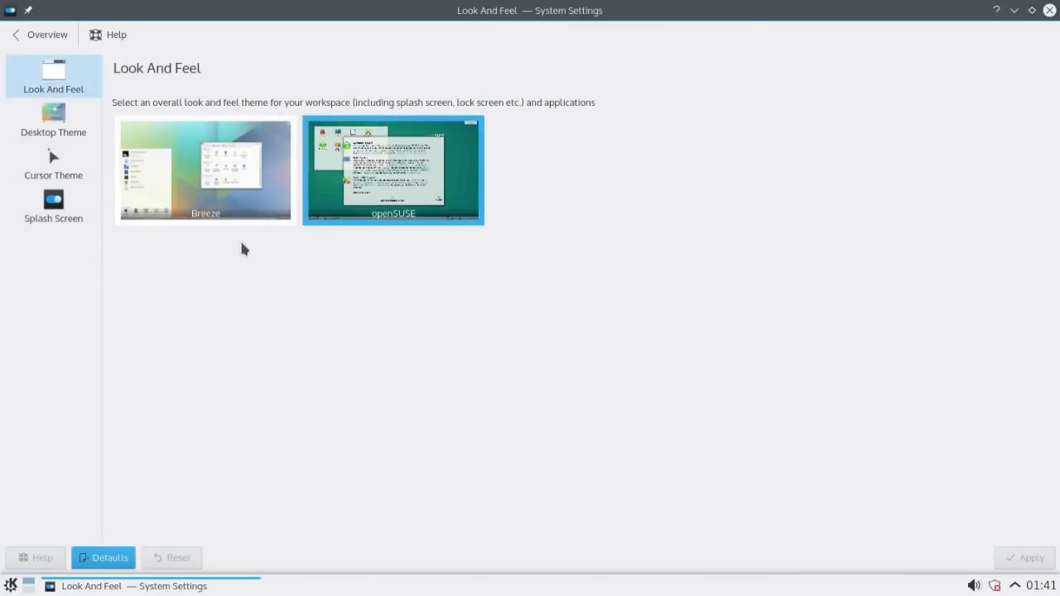
left_click(64, 134)
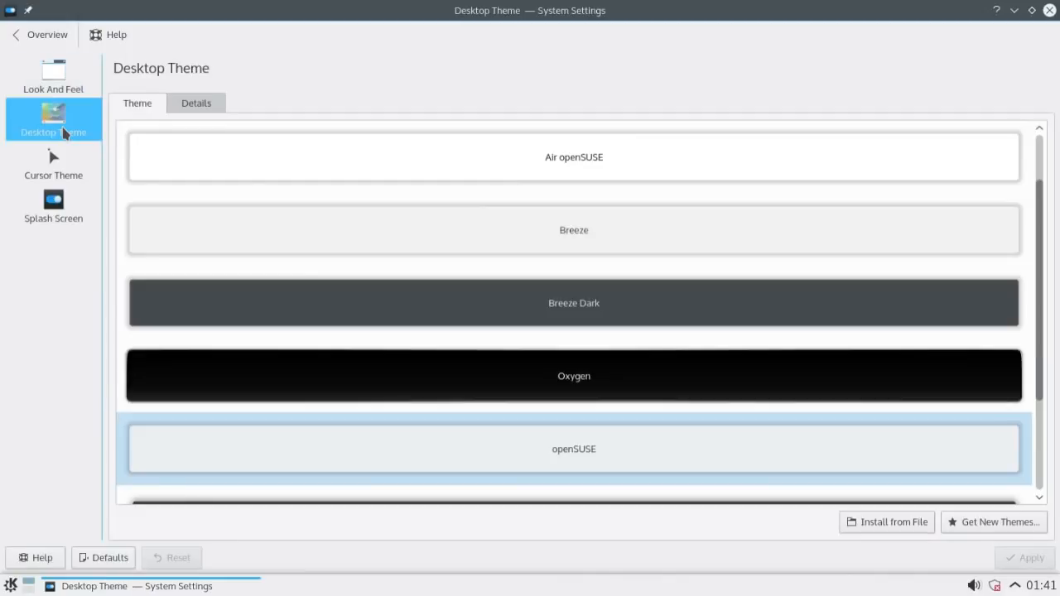
left_click(60, 169)
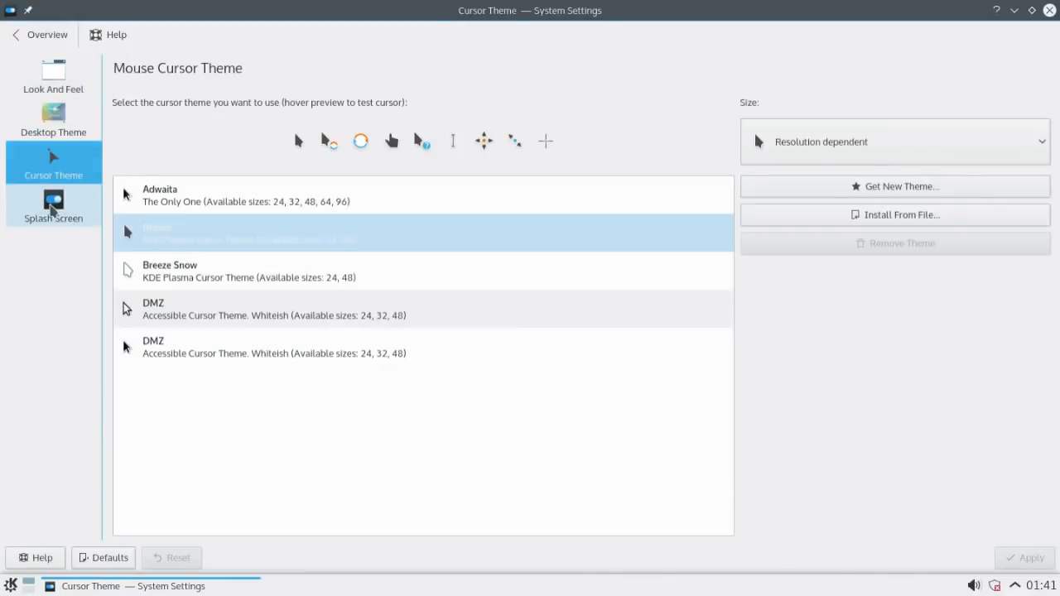
left_click(52, 207)
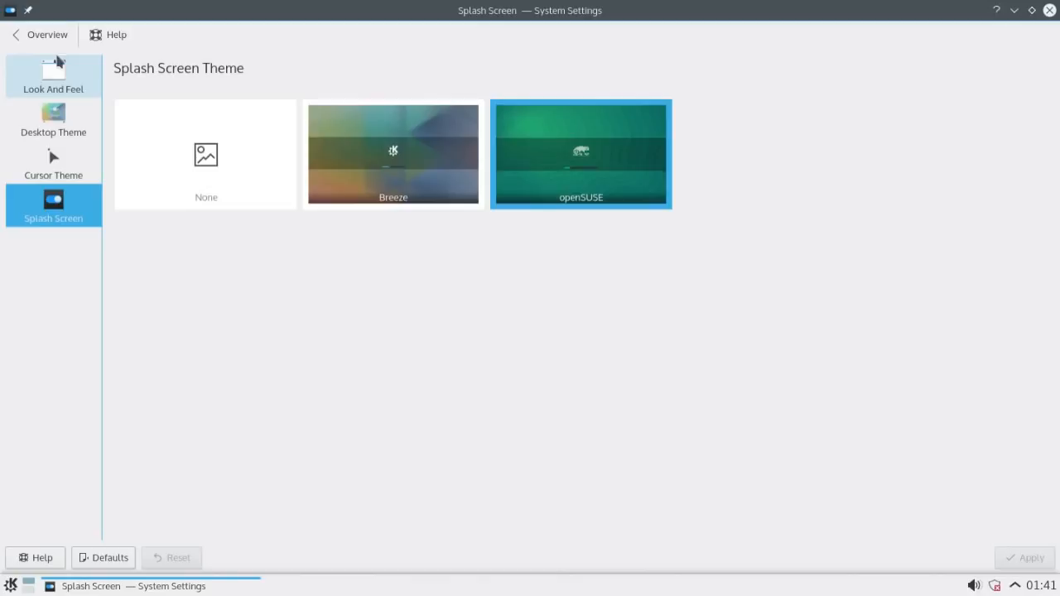
left_click(47, 77)
left_click(43, 36)
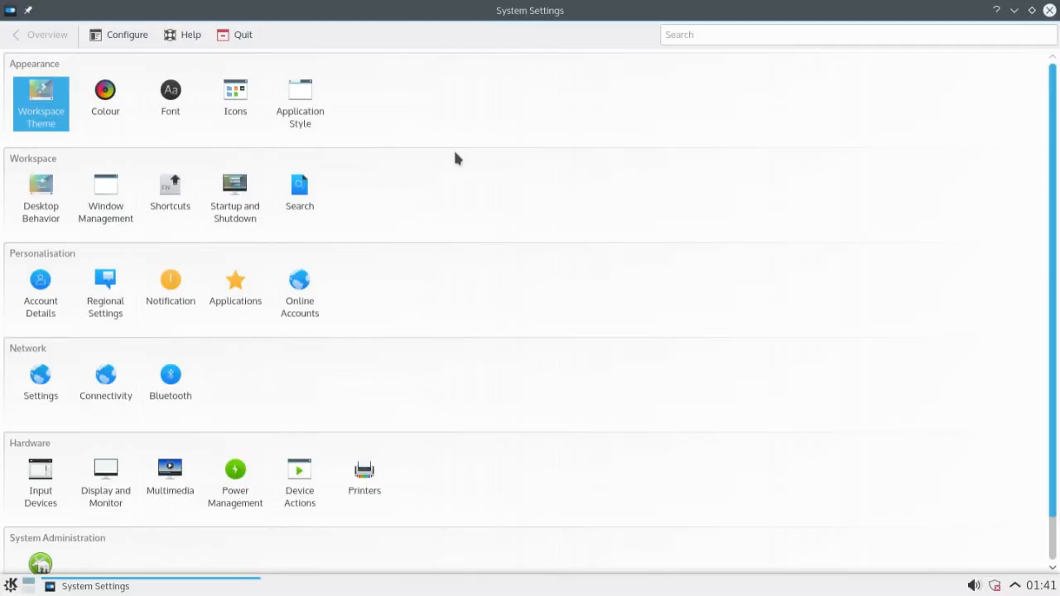
- Look through the Window Behaviour pages under Window Management, from Focus and Titlebar Actions to Window Actions, Moving and Advanced
left_click(98, 195)
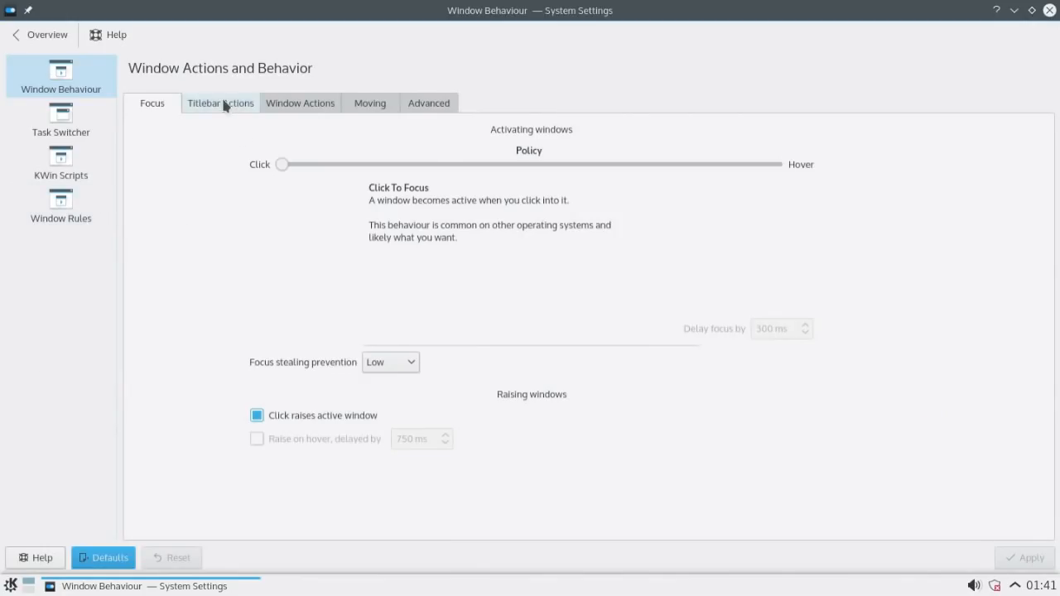
left_click(222, 103)
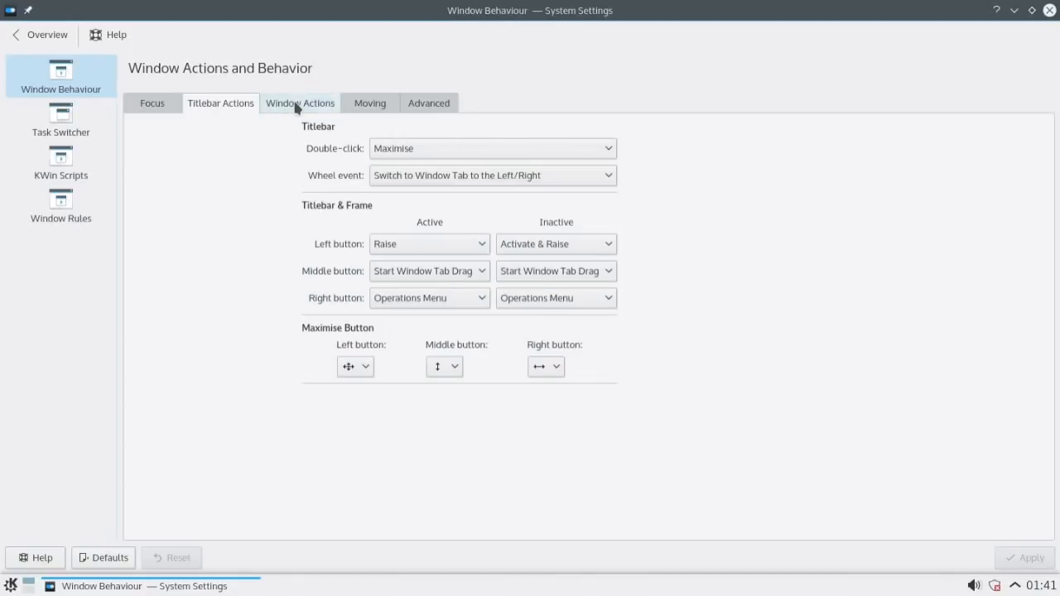
left_click(296, 105)
left_click(371, 108)
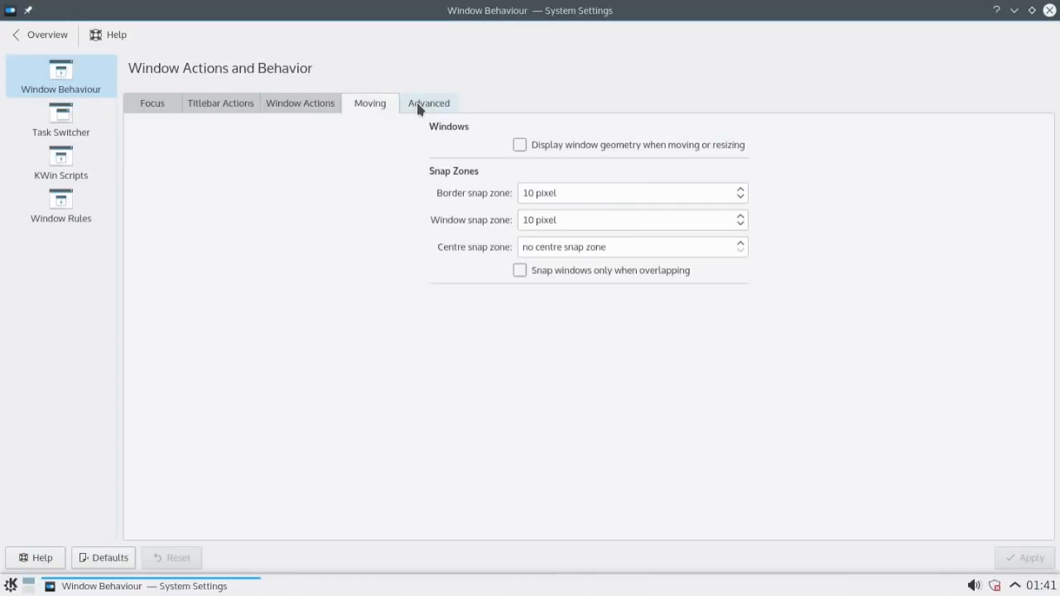
left_click(419, 109)
left_click(157, 108)
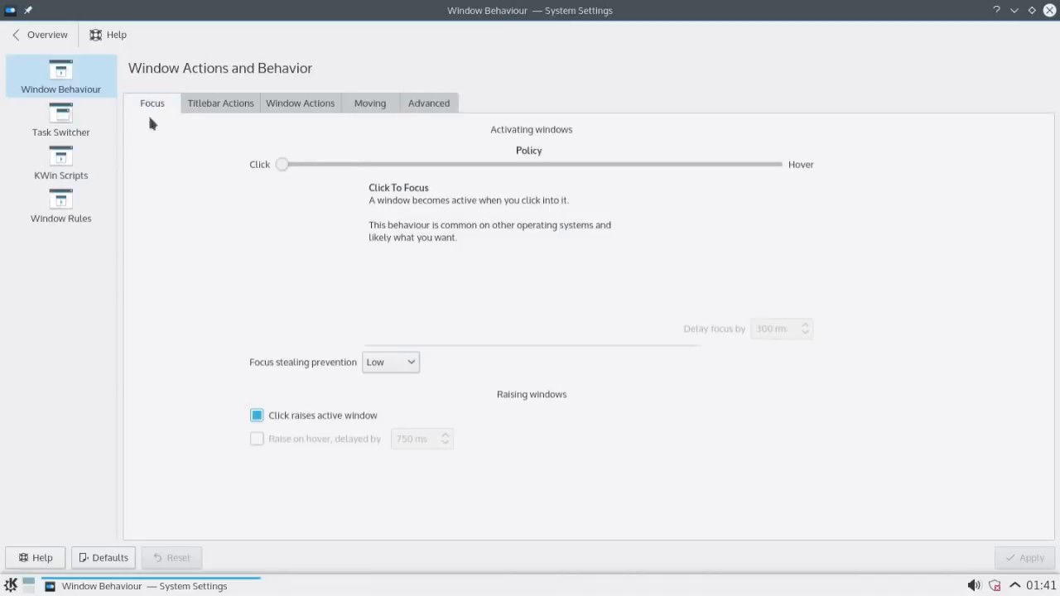
- Look through the Task Switcher's Main and Alternative settings, KWin Scripts and Window Rules, and return to the overview
left_click(77, 130)
left_click(210, 105)
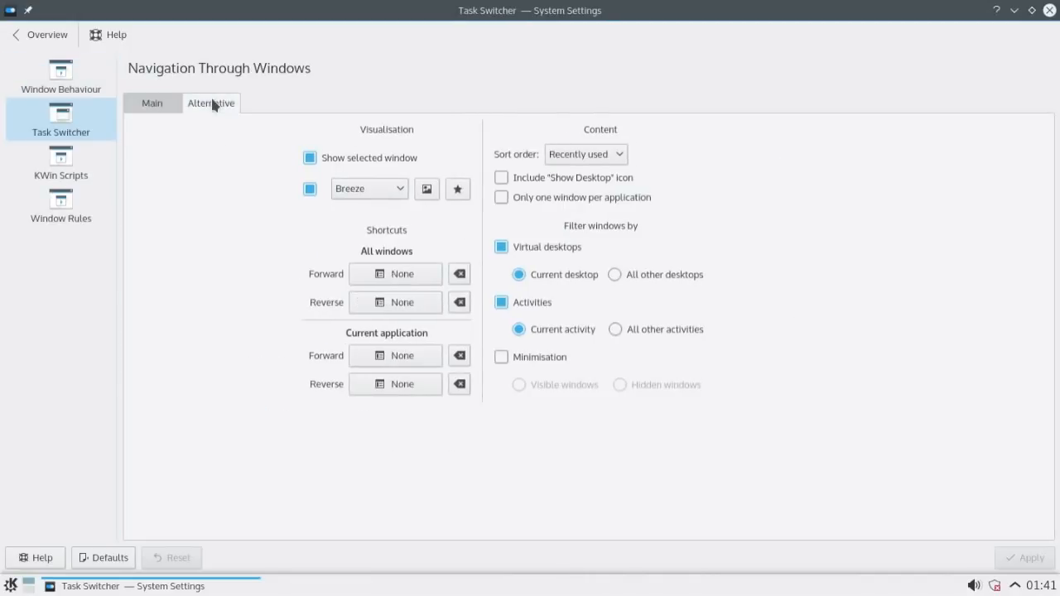
left_click(154, 110)
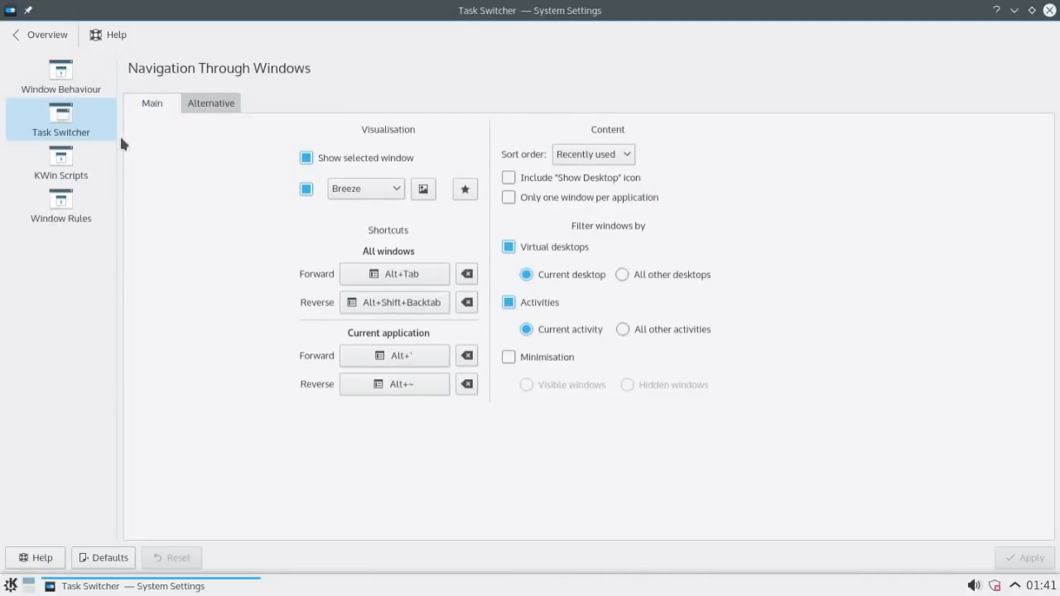
left_click(46, 163)
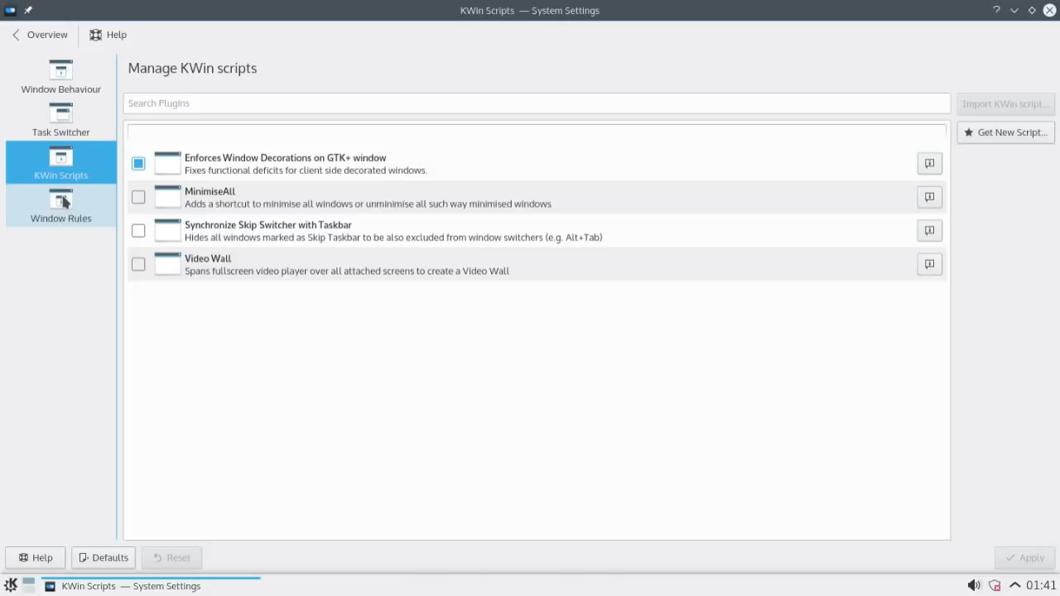
left_click(58, 206)
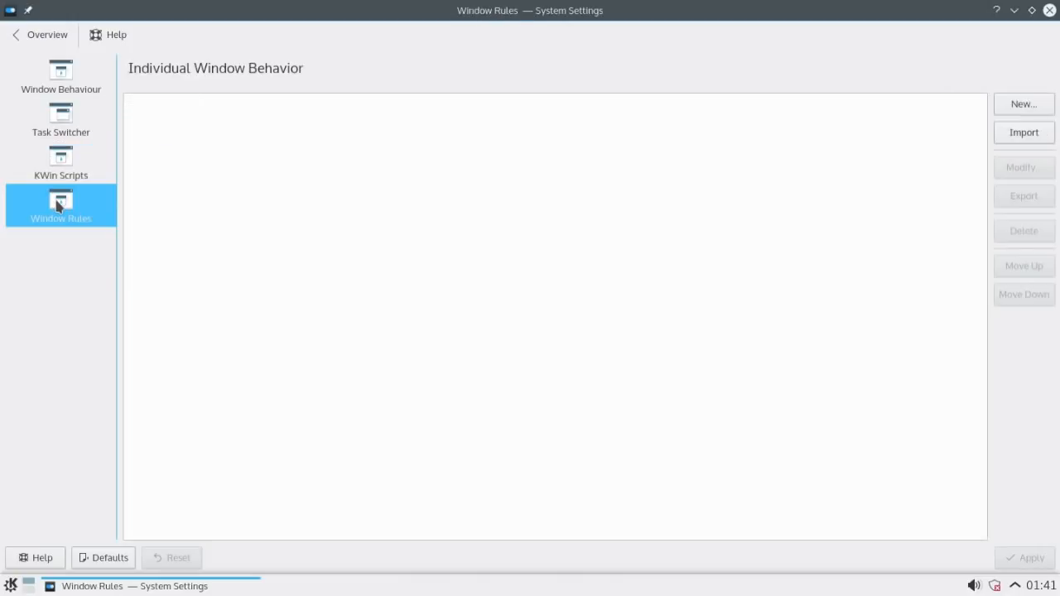
left_click(51, 36)
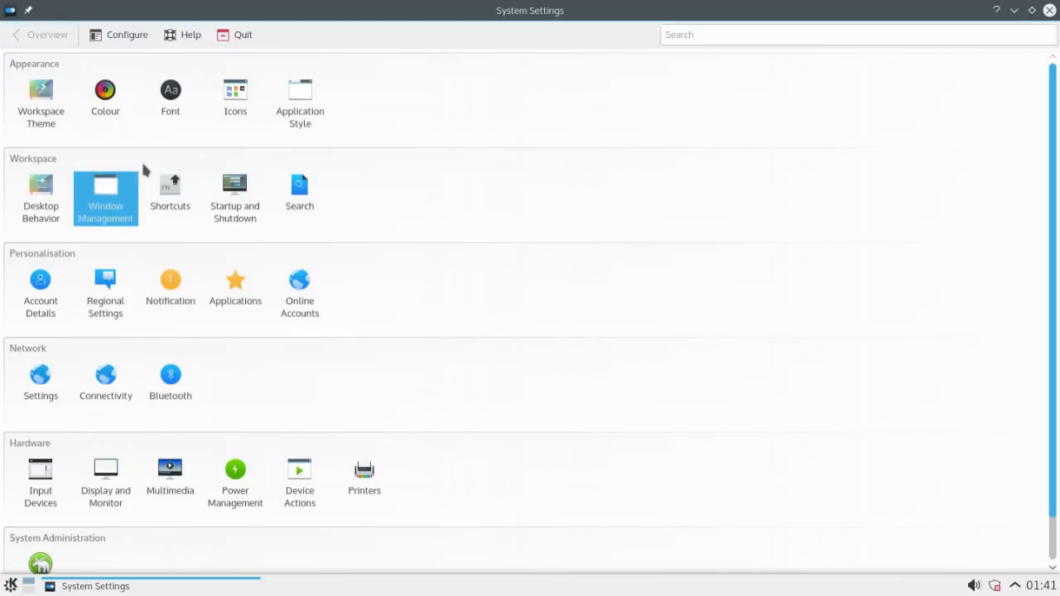
- Look through Background Services, Desktop Session and Login Screen (SDDM) under Startup and Shutdown, and return to the overview
left_click(234, 202)
left_click(80, 121)
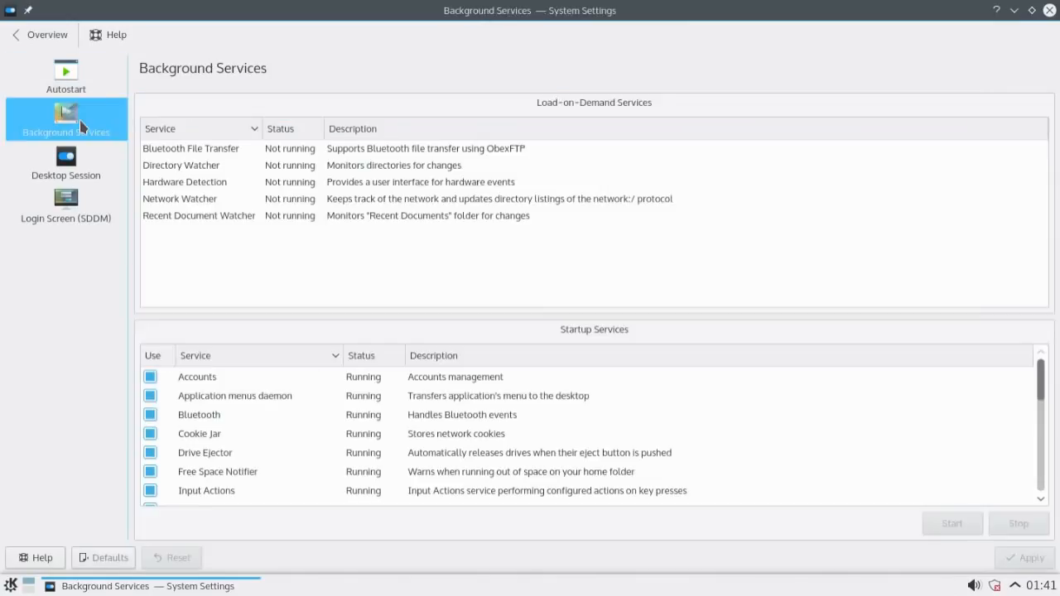
left_click(71, 172)
left_click(66, 205)
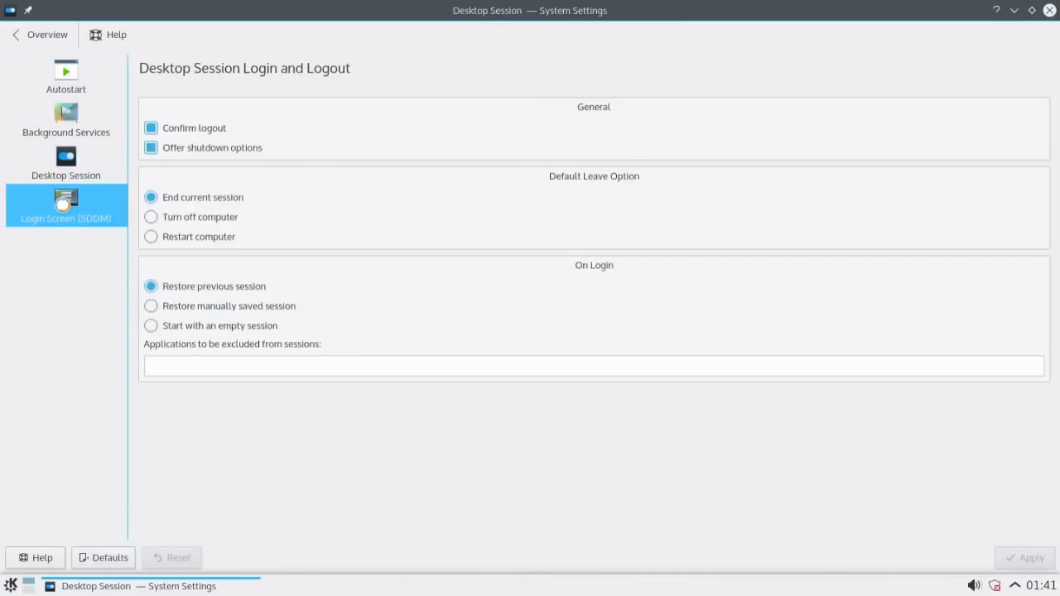
left_click(34, 37)
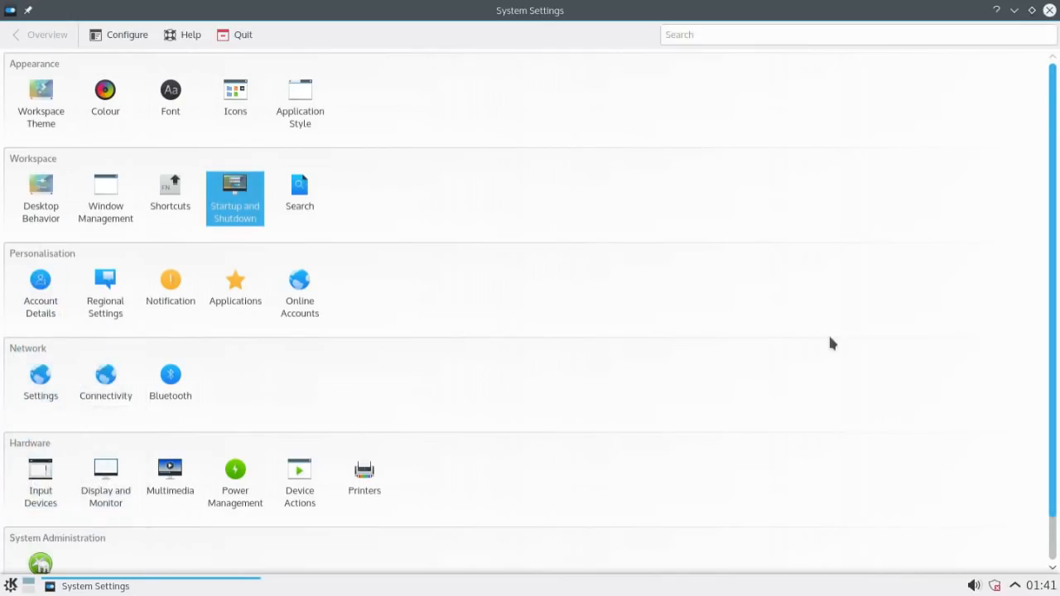
- Check the remaining System Settings categories down to System Administration, and close System Settings
scroll(1048, 280, "down", 1)
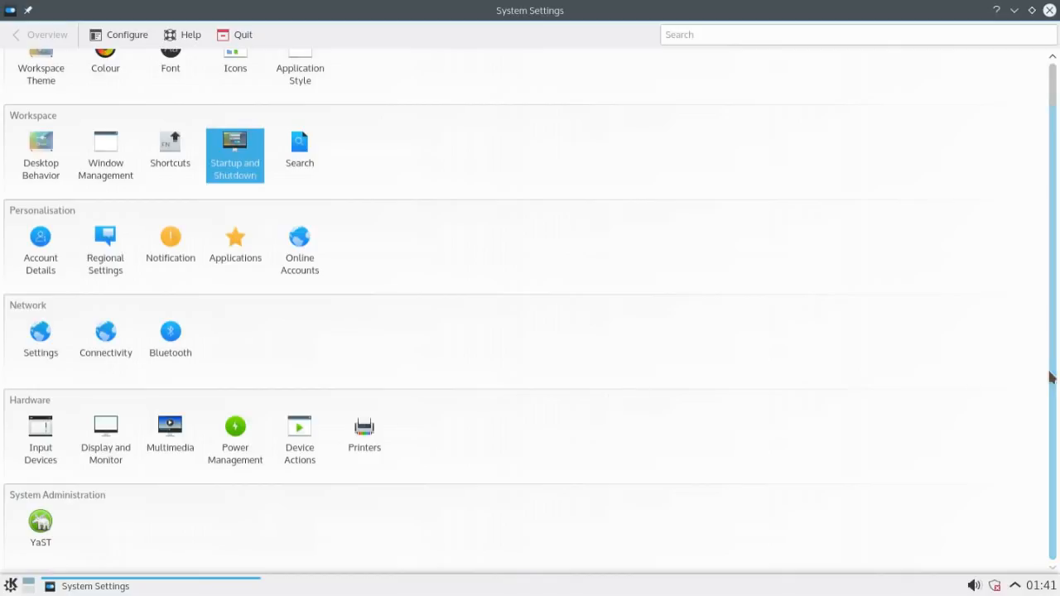
left_click_drag(1049, 372, 1049, 336)
left_click(1050, 10)
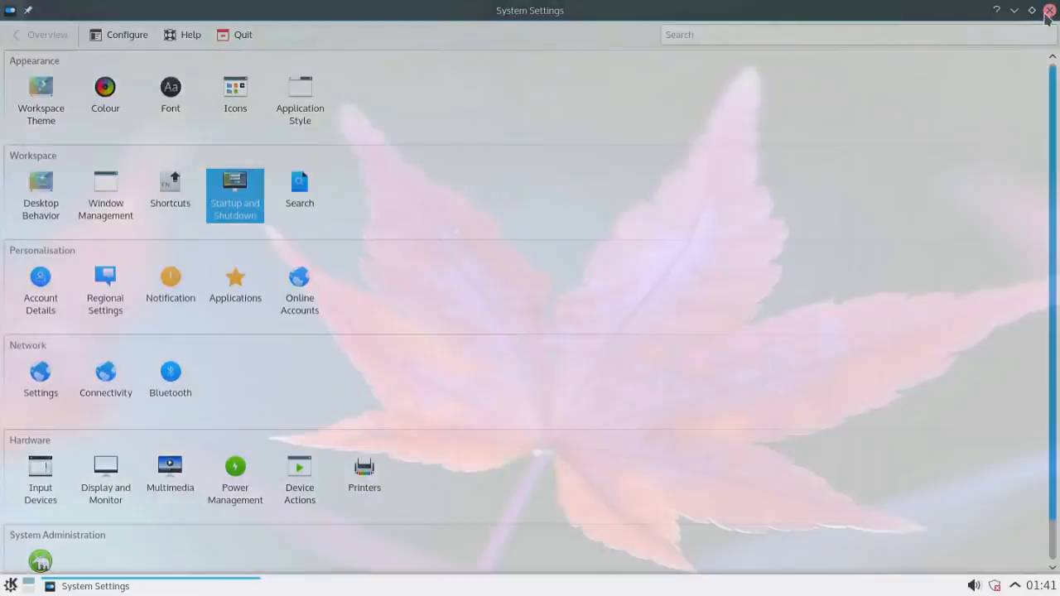
- Browse the Development and Education categories in the application launcher, and return to All Applications
left_click(10, 585)
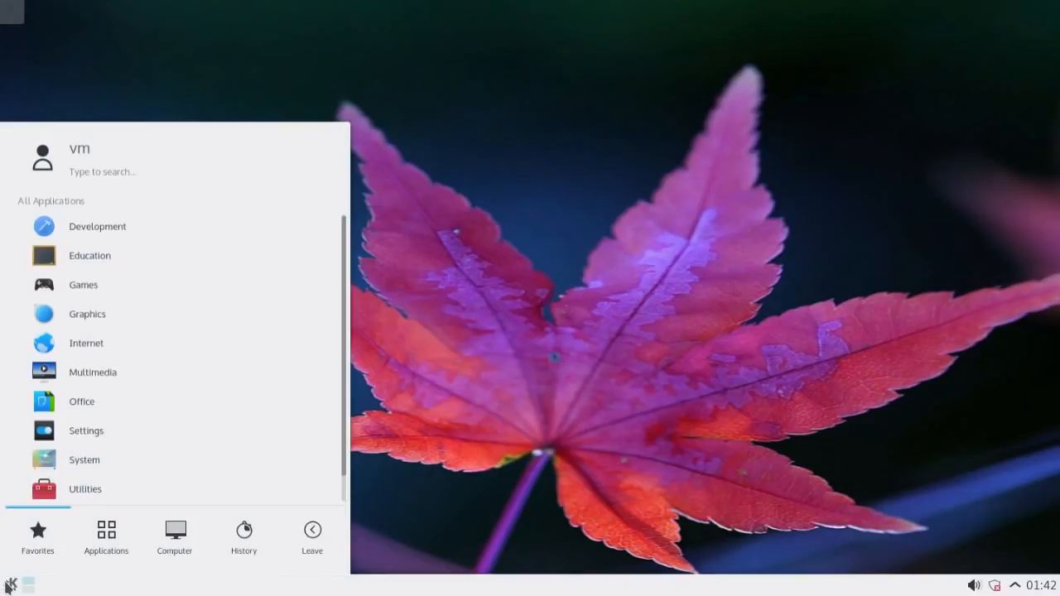
left_click(93, 538)
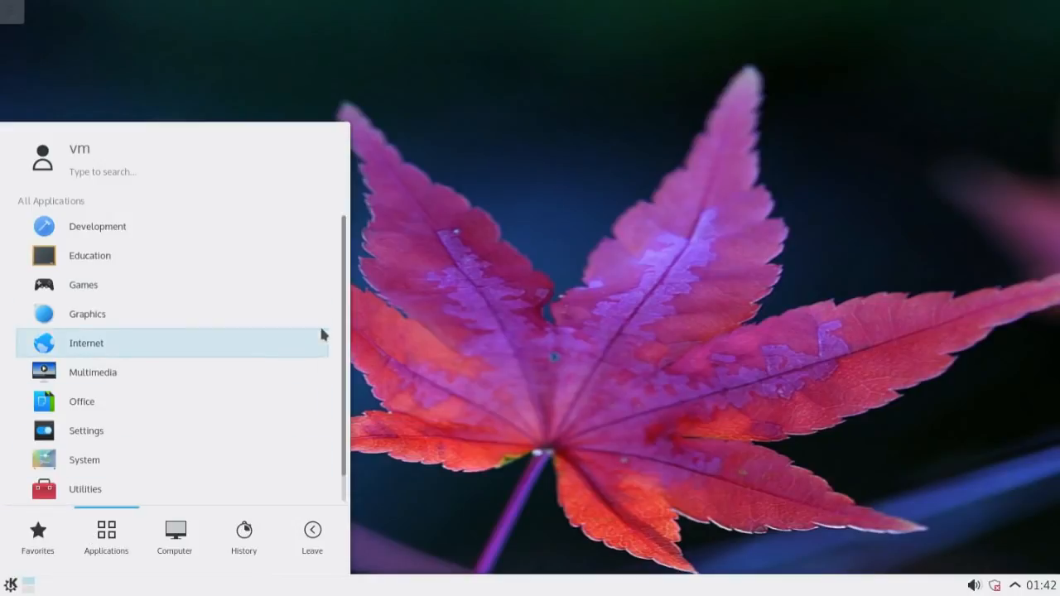
left_click(257, 228)
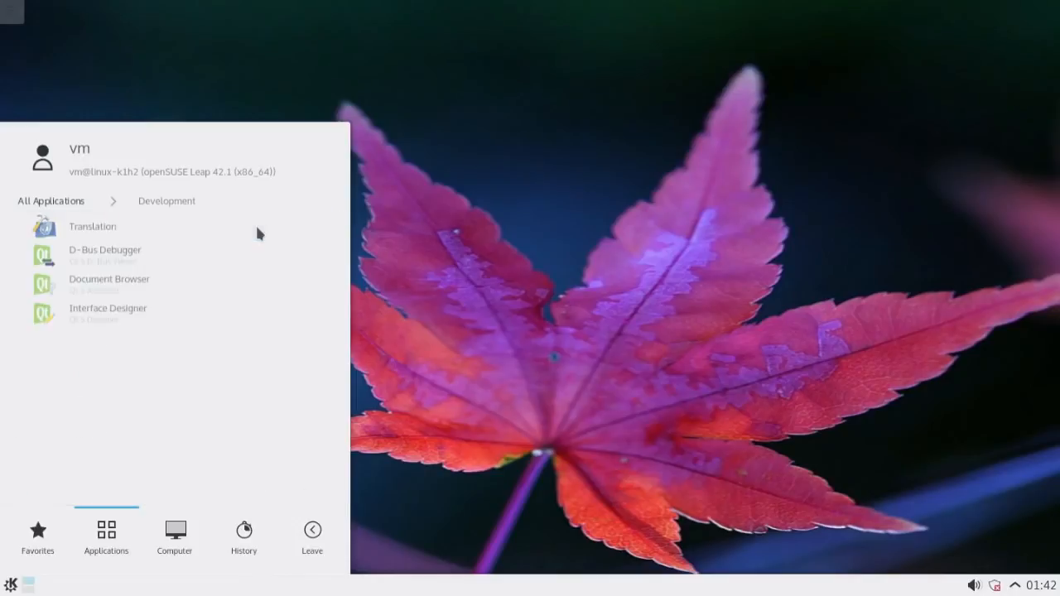
left_click(65, 202)
left_click(81, 256)
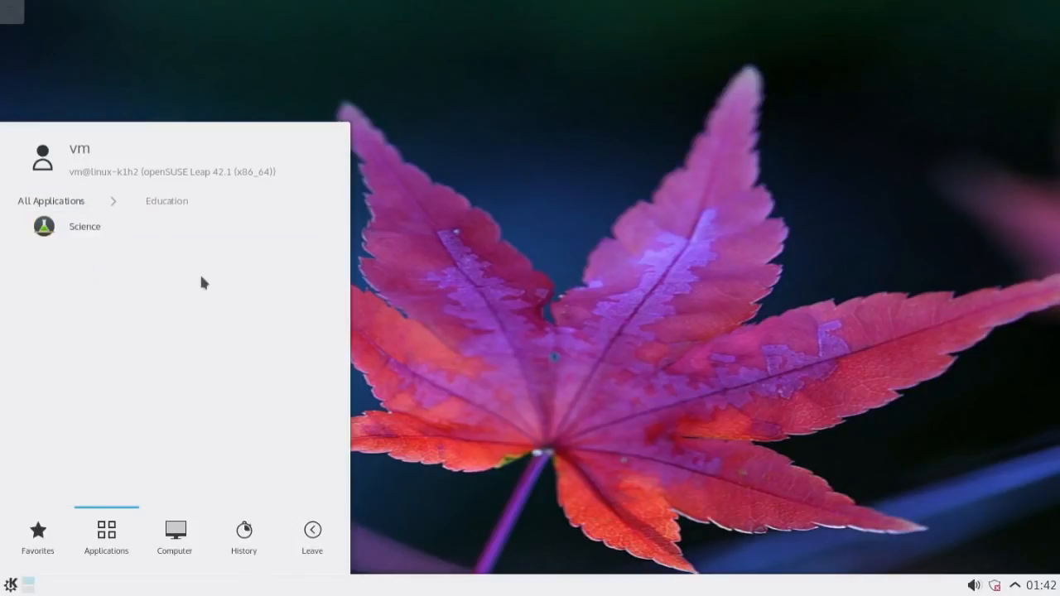
left_click(64, 203)
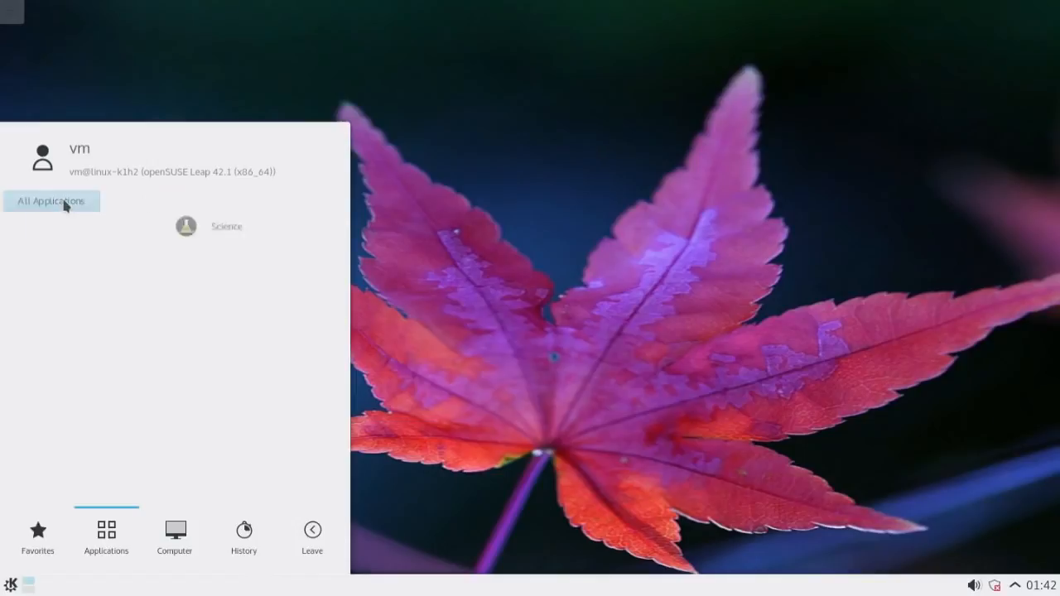
- Browse the Games category with its Board Games, and the list of Graphics applications in the launcher
left_click(145, 288)
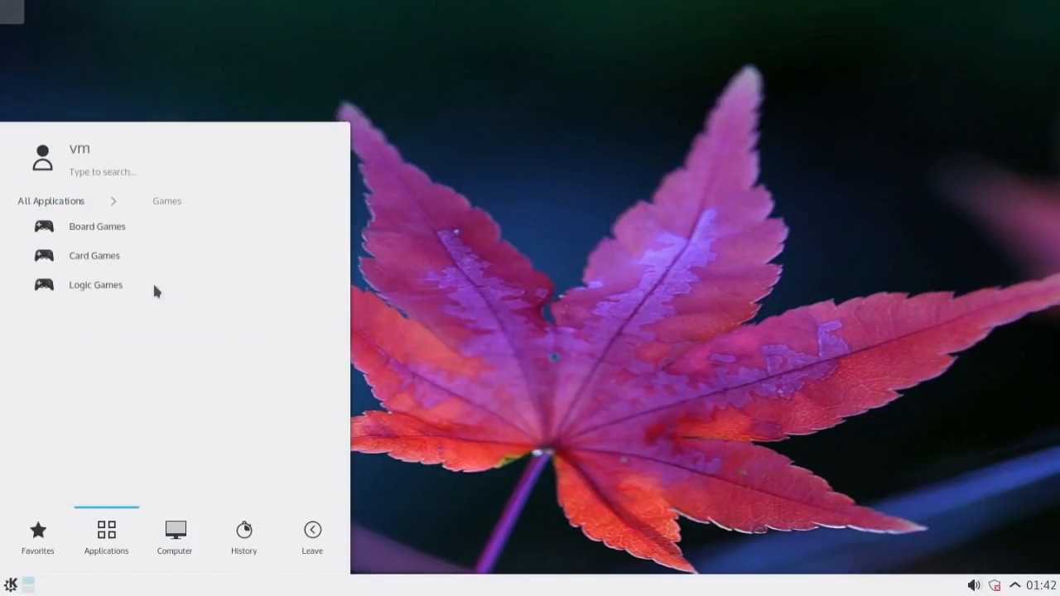
left_click(105, 227)
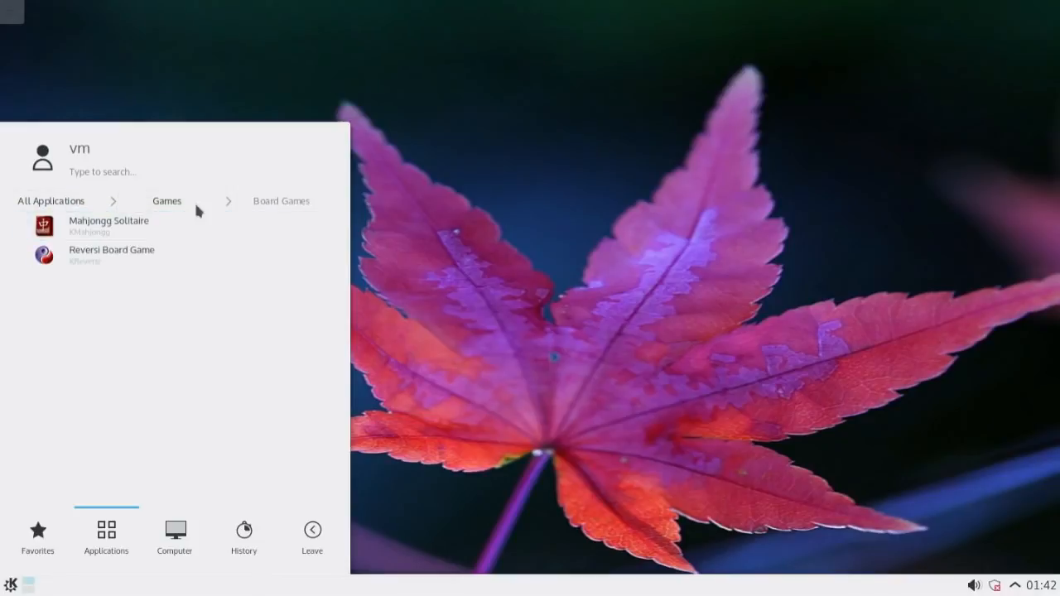
left_click(70, 204)
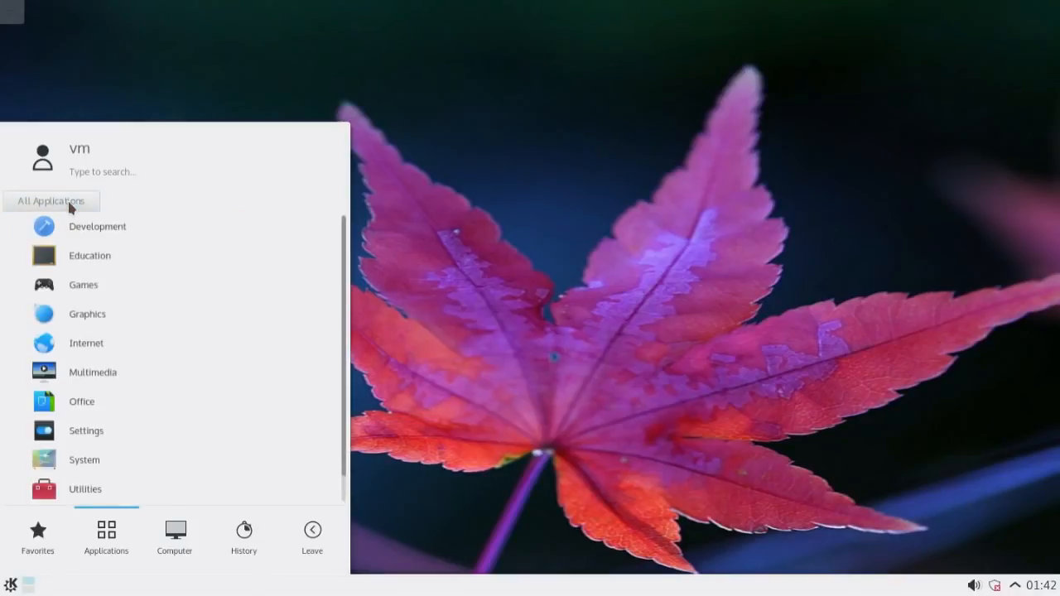
left_click(80, 314)
left_click_drag(345, 290, 339, 206)
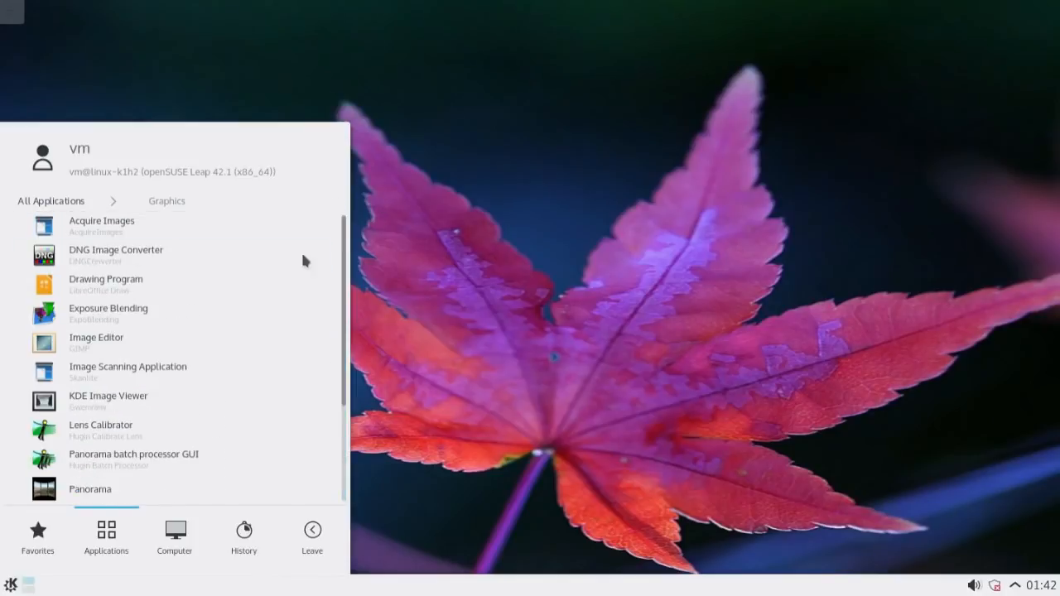
- View the launcher's Computer section with its system applications and places, and return to All Applications
left_click(152, 535)
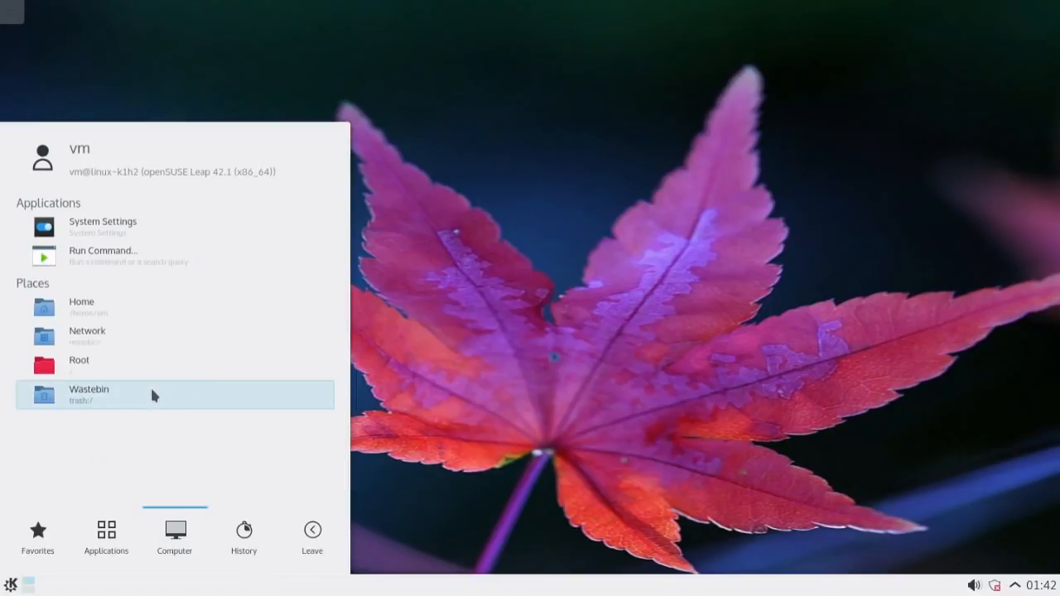
left_click(117, 535)
left_click(28, 202)
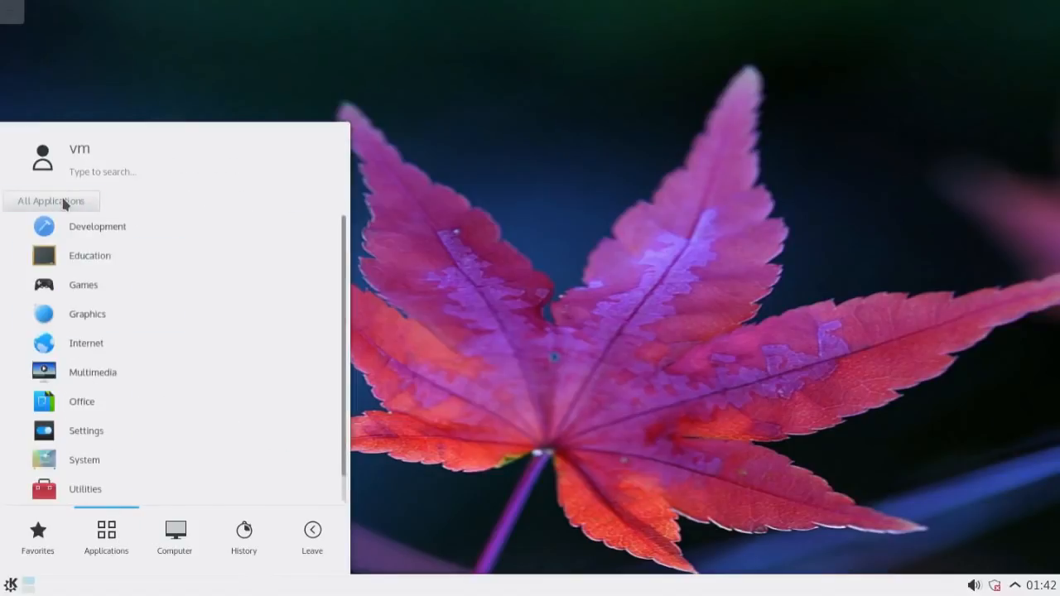
- Browse the Internet applications, launch the Cloud Storage Manager, and close its window
left_click(92, 344)
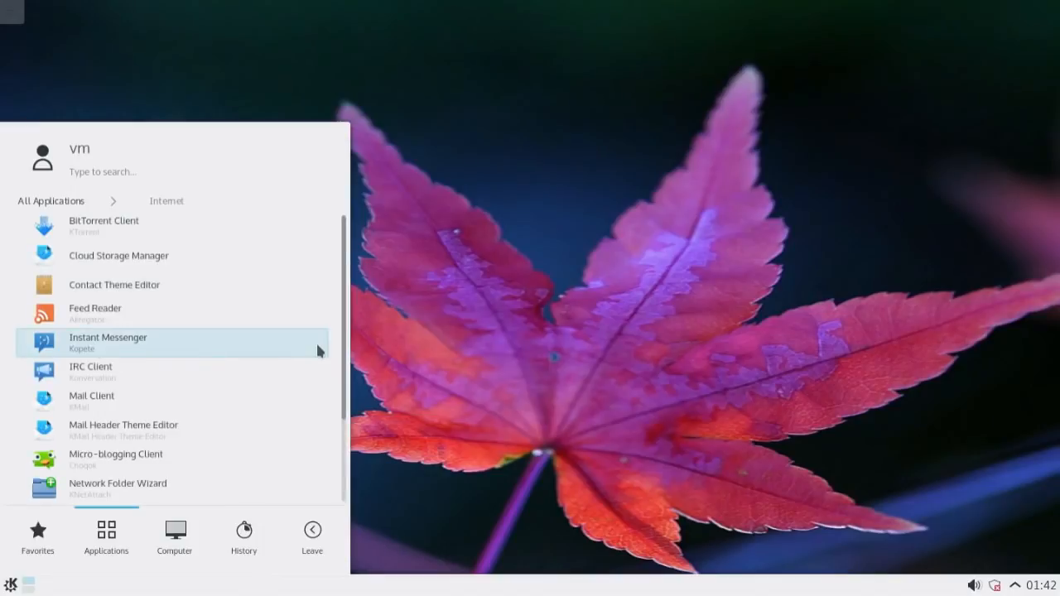
mouse_move(346, 295)
left_mouse_down()
mouse_move(337, 384)
mouse_move(329, 282)
left_mouse_up()
left_click(150, 262)
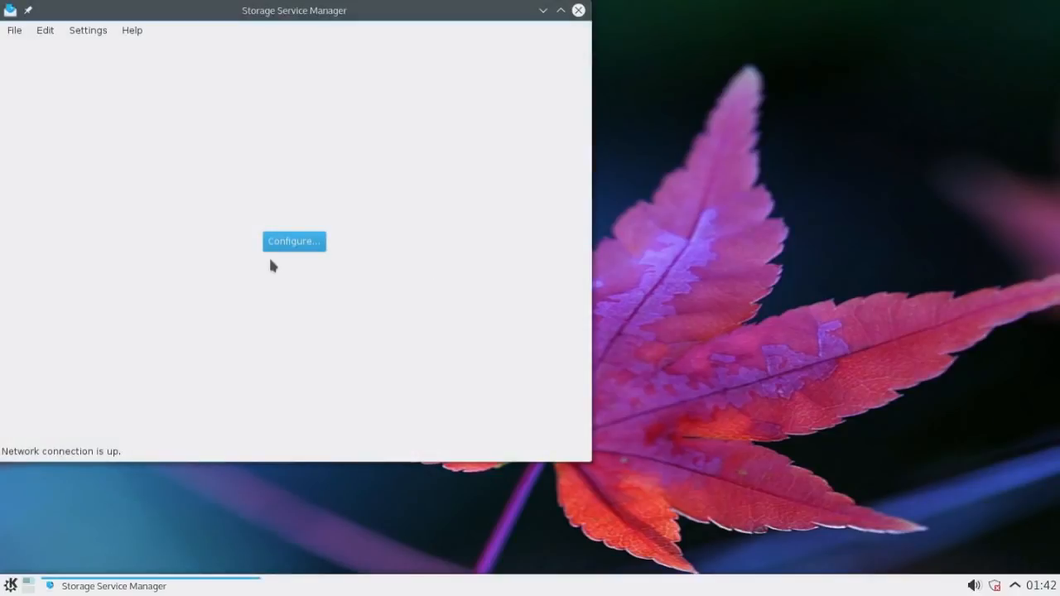
left_click(579, 10)
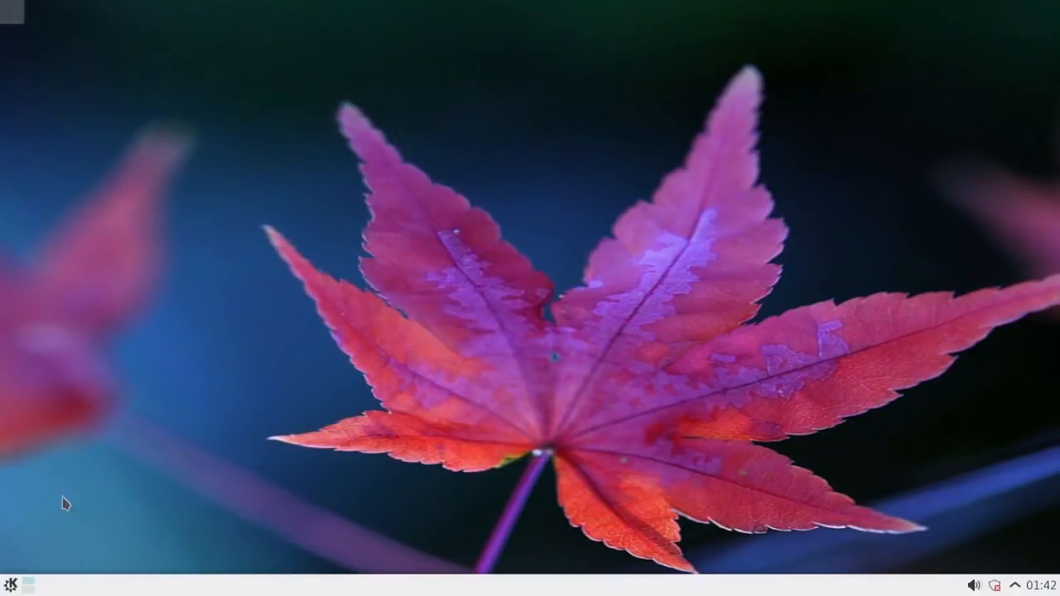
- Reopen the application launcher, browse the Utilities category, and return to All Applications
left_click(11, 585)
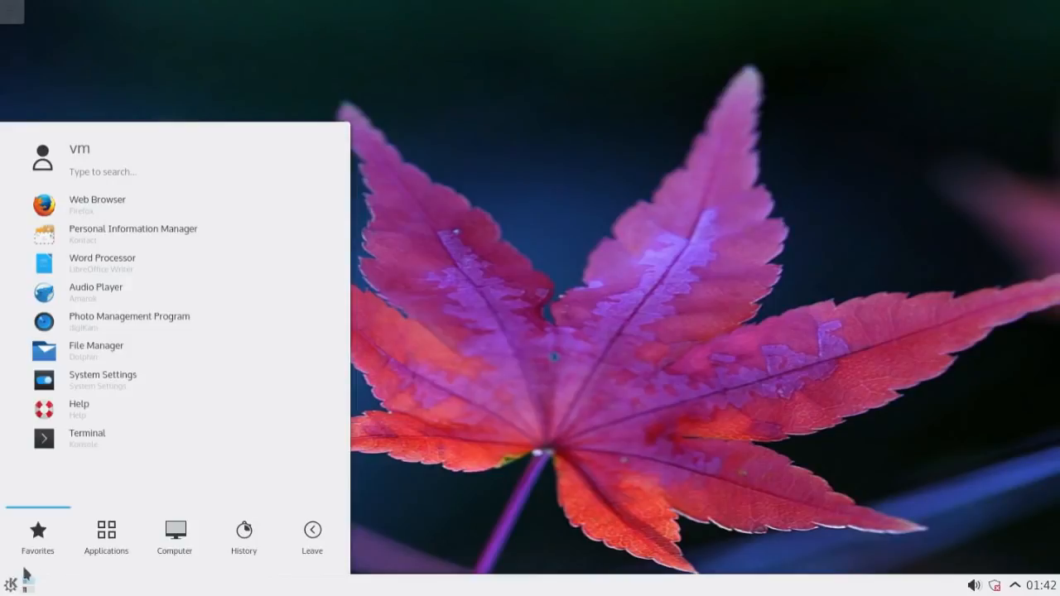
mouse_move(101, 542)
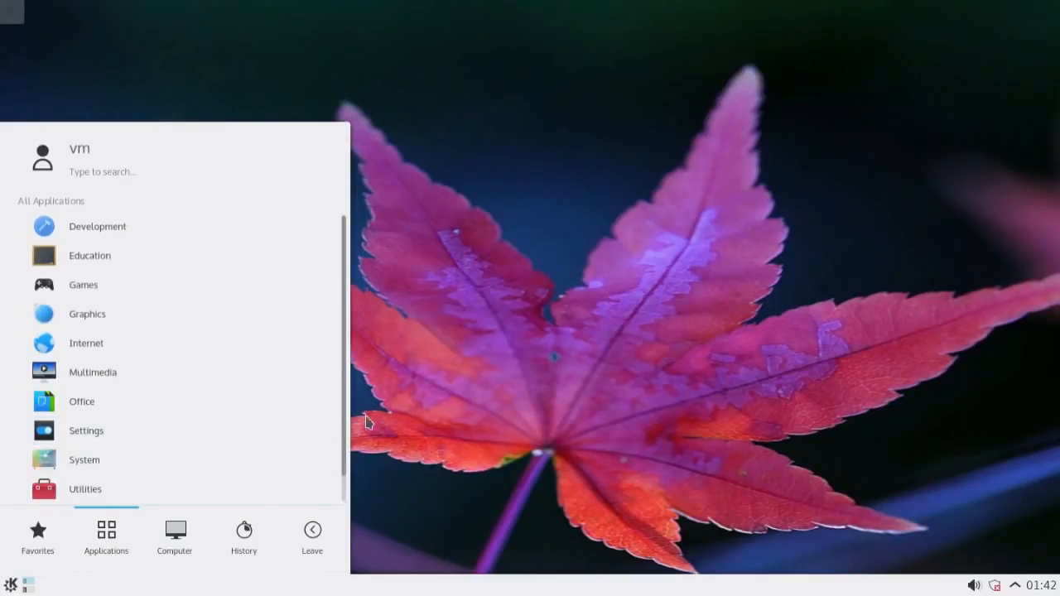
scroll(348, 406, "down", 1)
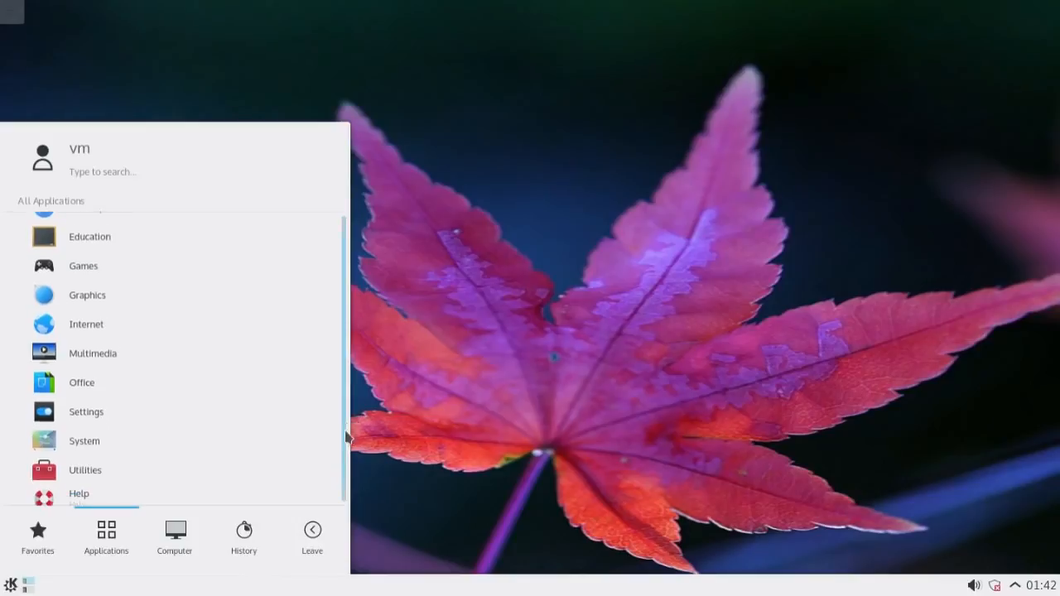
left_click(133, 468)
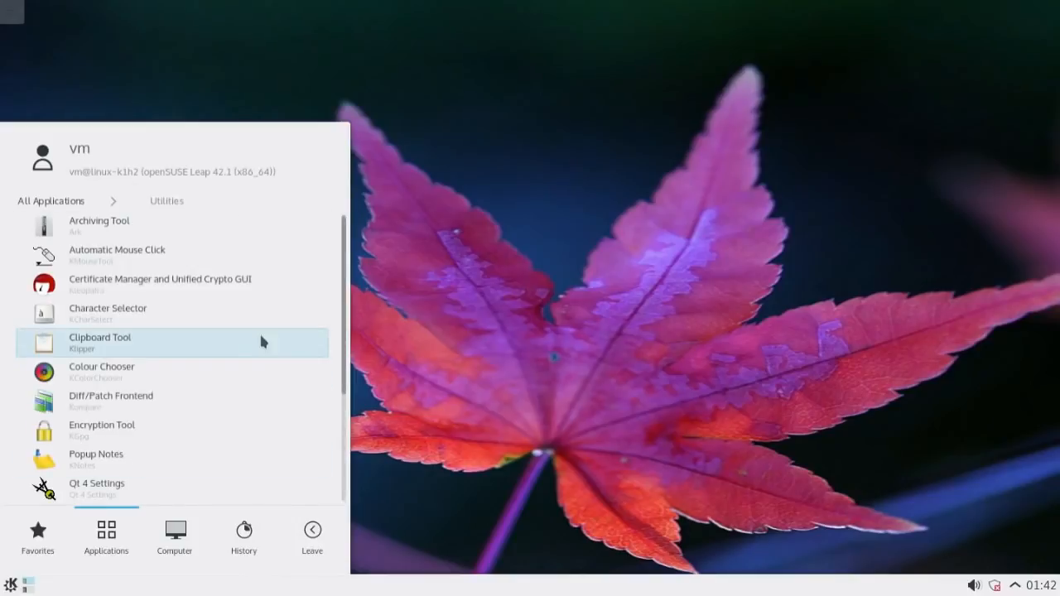
left_click_drag(347, 304, 345, 277)
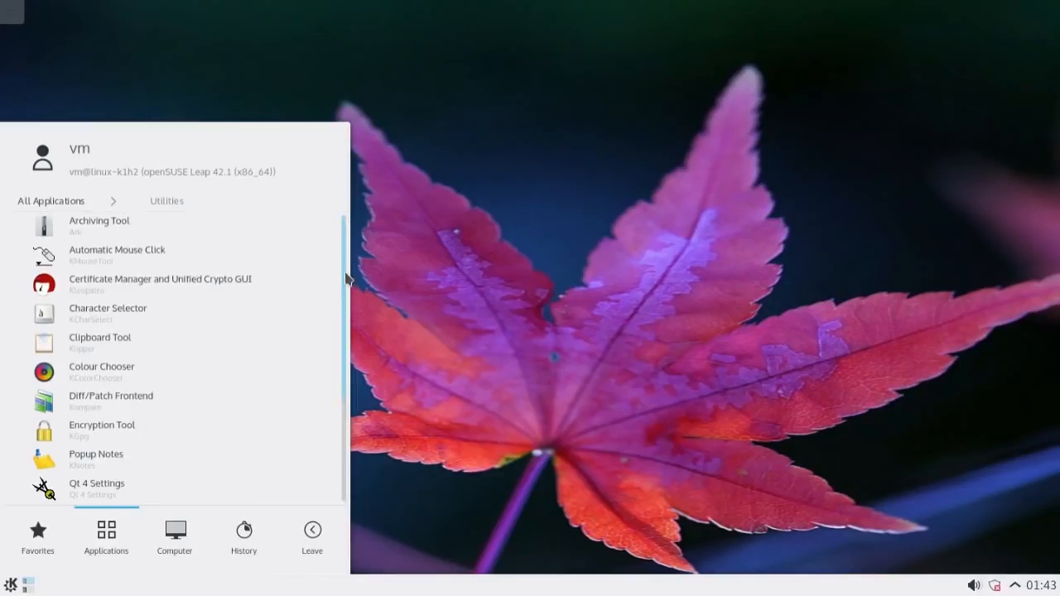
left_click(39, 204)
- Browse the applications in the launcher's System category
scroll(348, 468, "down", 1)
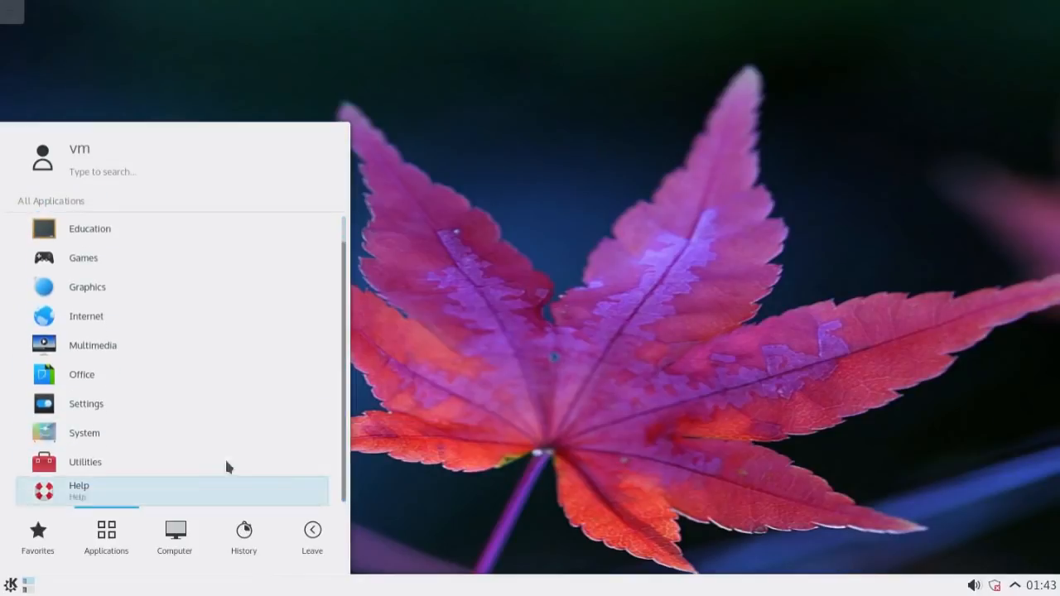
left_click(145, 435)
scroll(342, 398, "down", 3)
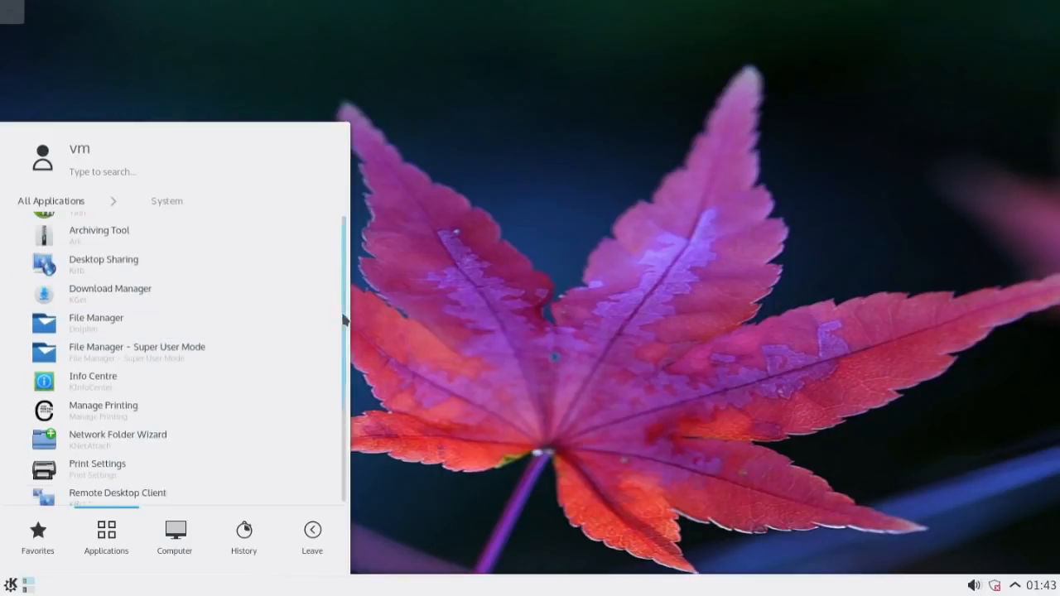
- Leave the System category, browse the launcher's Office applications through to the end of the list, and return to All Applications
scroll(337, 398, "up", 3)
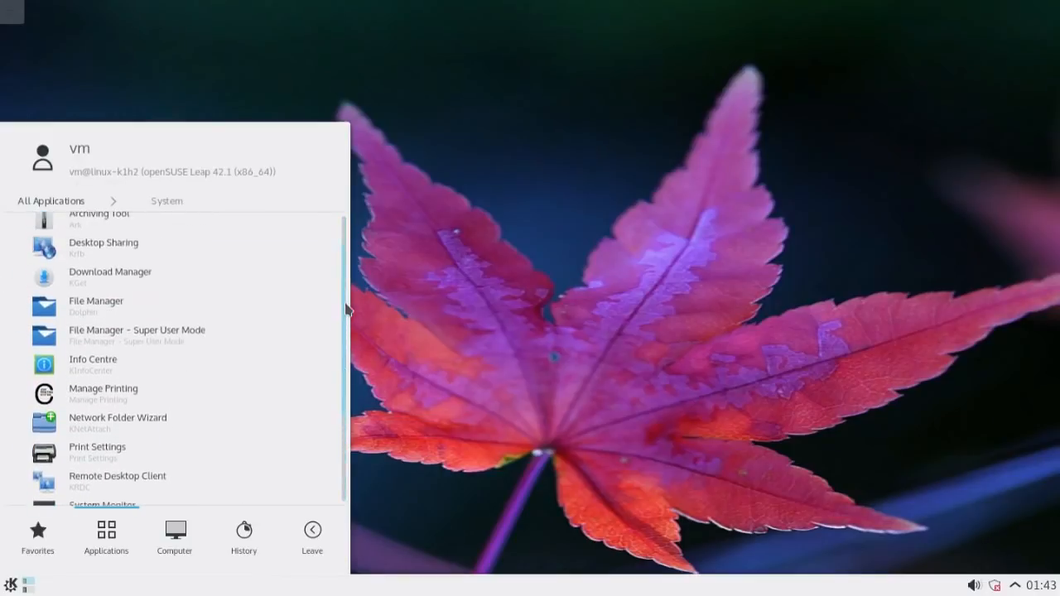
left_click(50, 201)
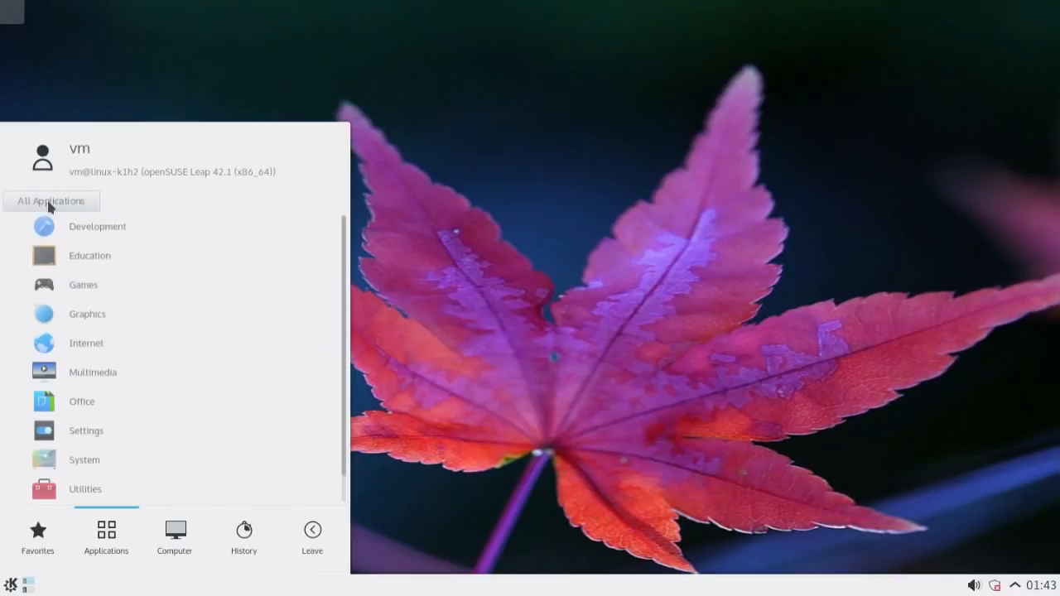
left_click(136, 407)
left_click_drag(348, 326, 345, 473)
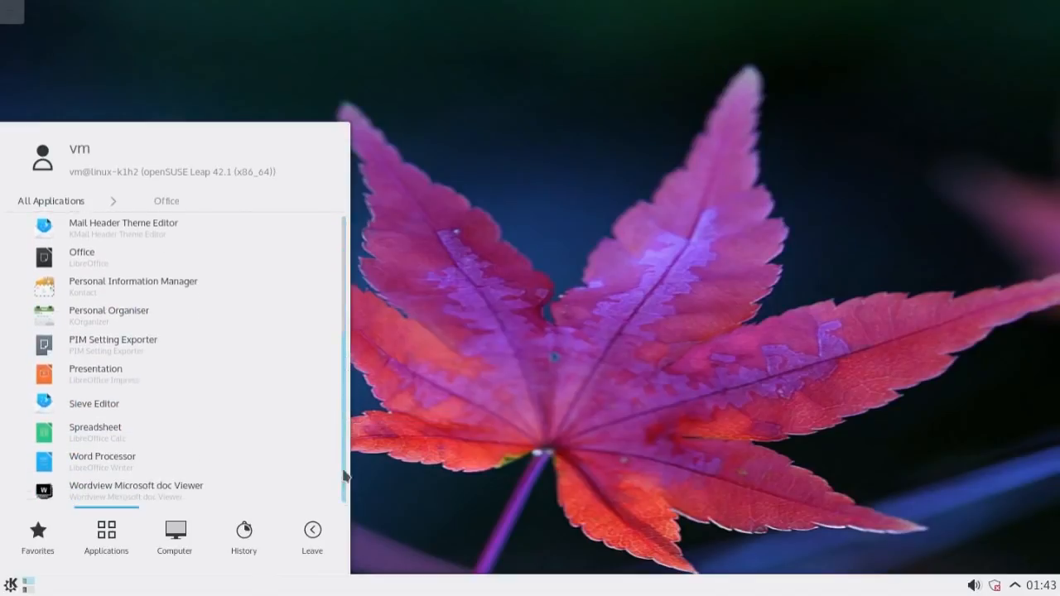
left_click(50, 202)
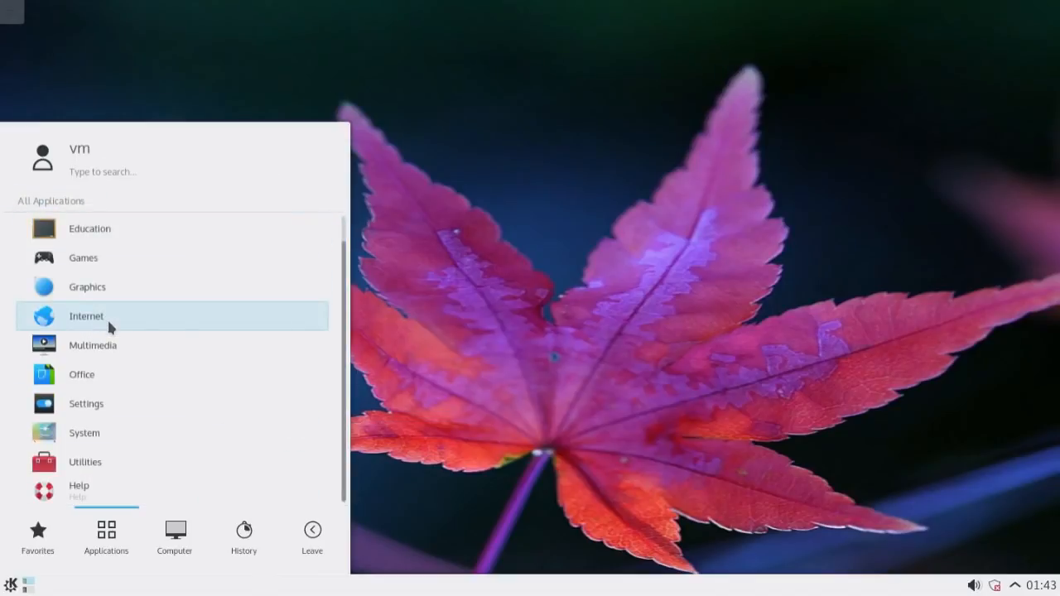
- View the launcher's Computer, History and Favorites sections and close the launcher
left_click(175, 534)
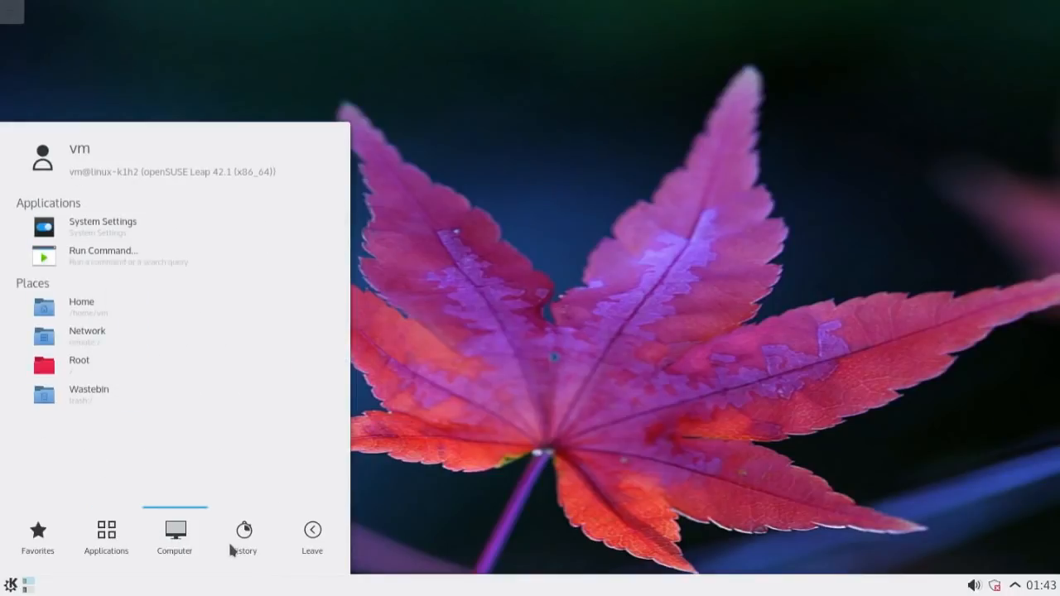
mouse_move(58, 530)
mouse_move(253, 537)
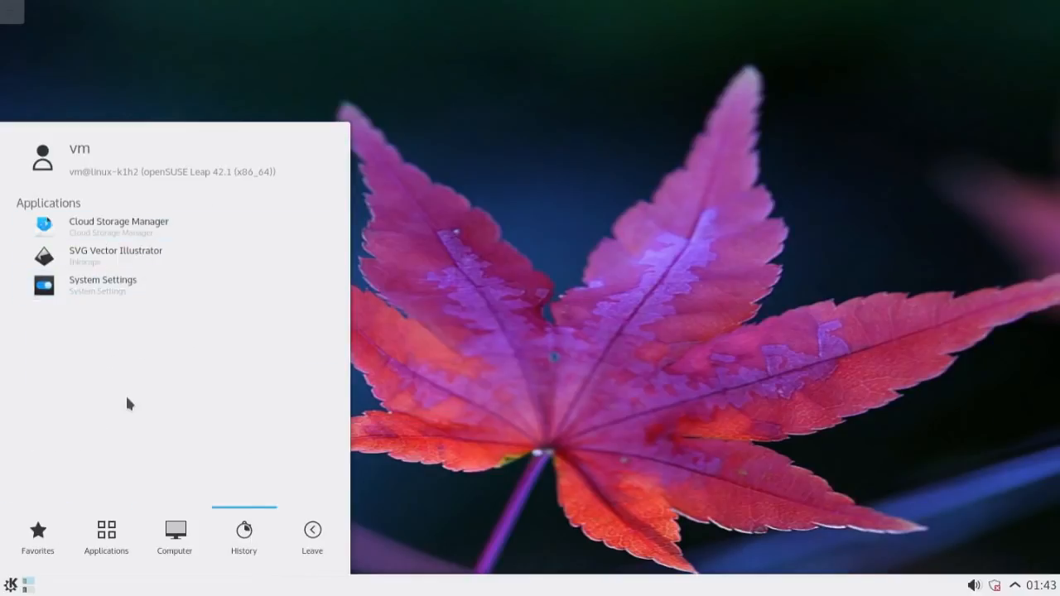
mouse_move(27, 543)
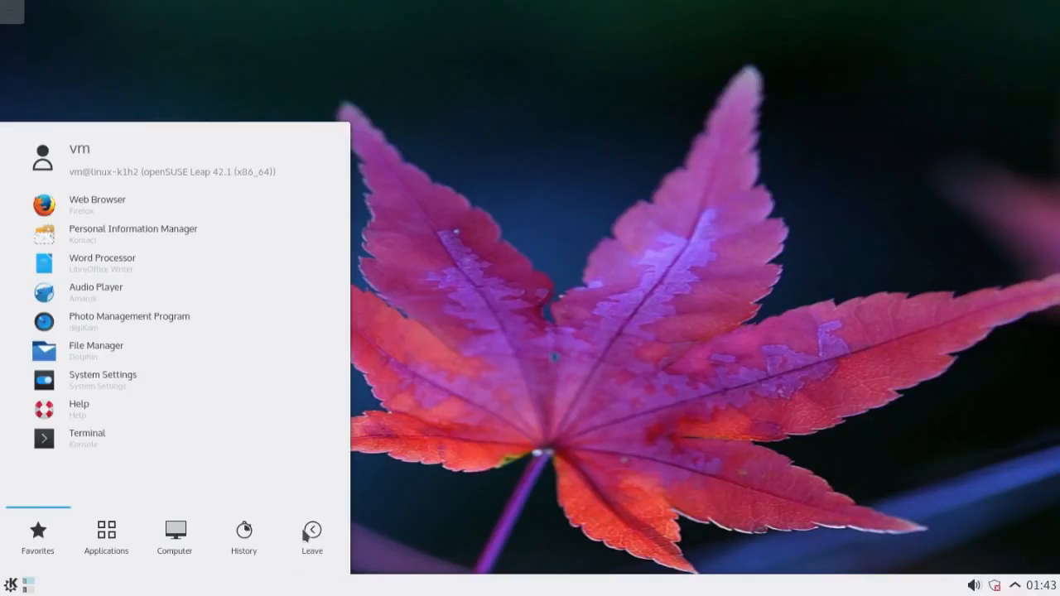
left_click(572, 395)
- Open the Desktop Settings and apply the green conifer branch image as the desktop wallpaper
right_click(444, 239)
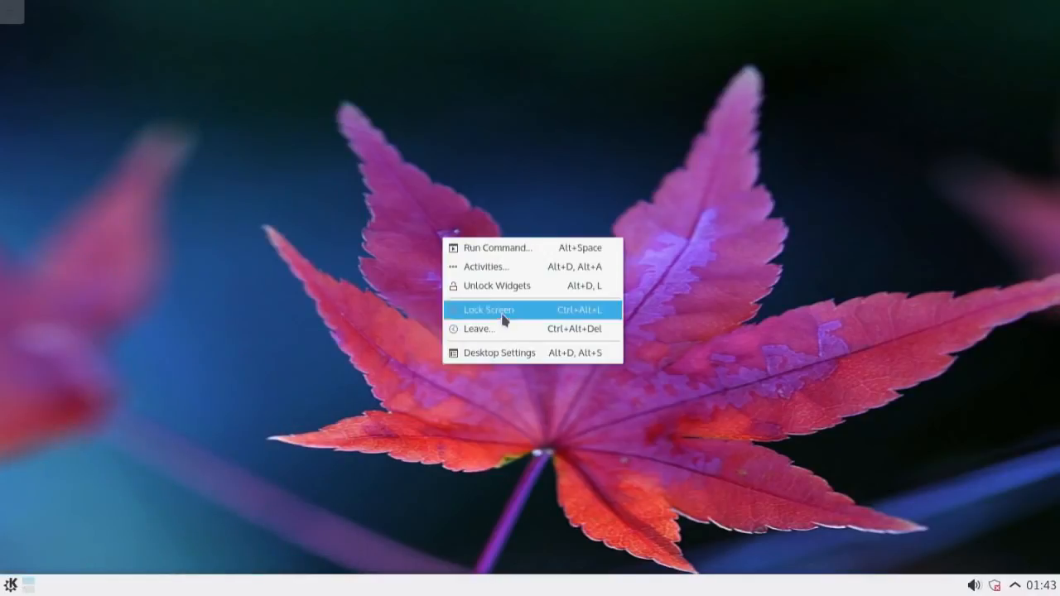
left_click(525, 353)
left_click_drag(274, 10, 504, 53)
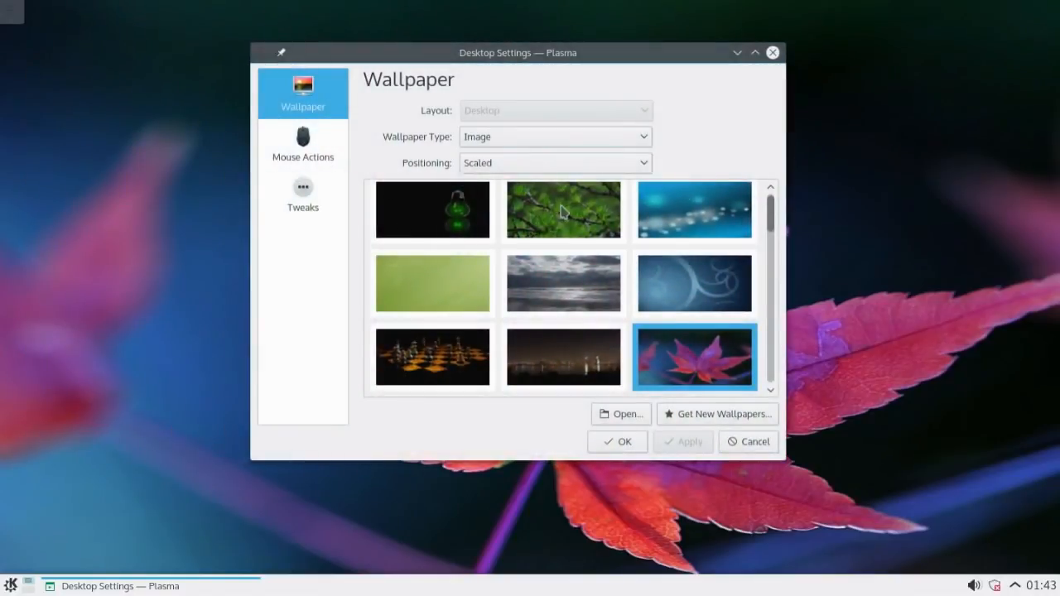
left_click(584, 218)
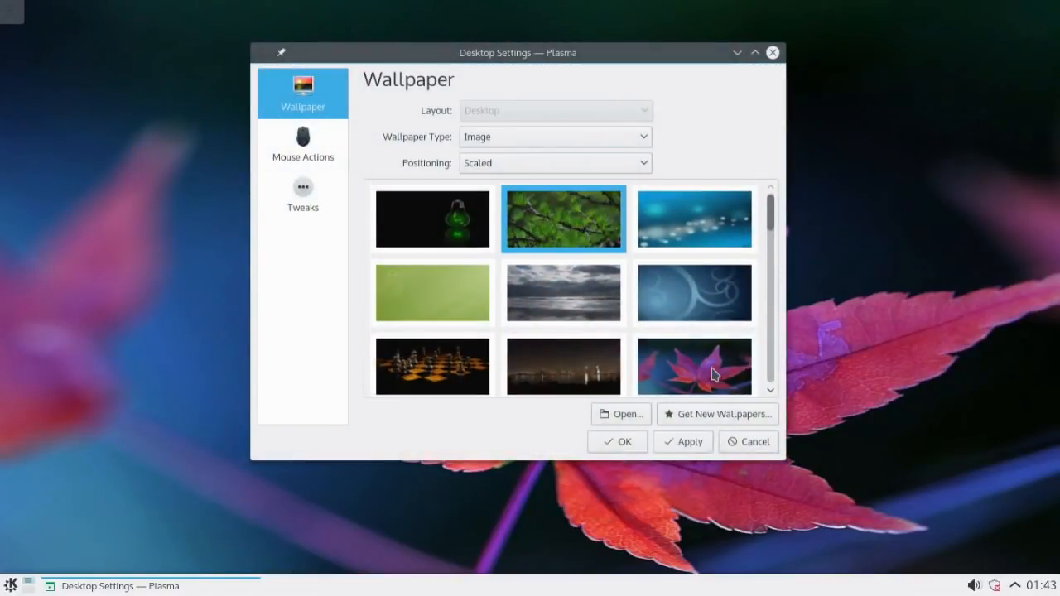
left_click(678, 448)
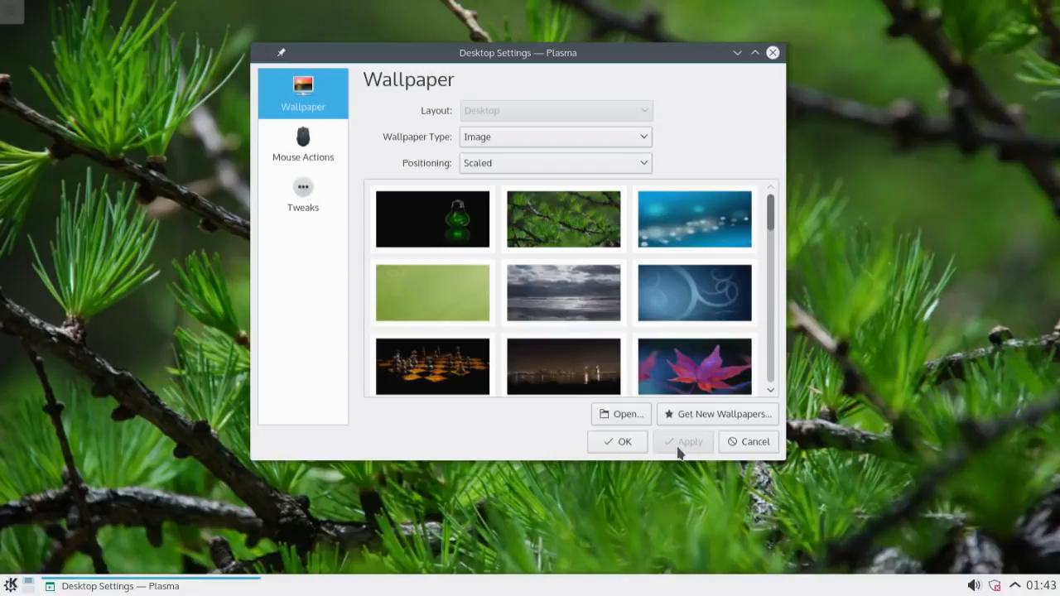
- View the Mouse Actions and Tweaks pages, return to the Wallpaper page, and accept the Desktop Settings dialog
left_click(306, 145)
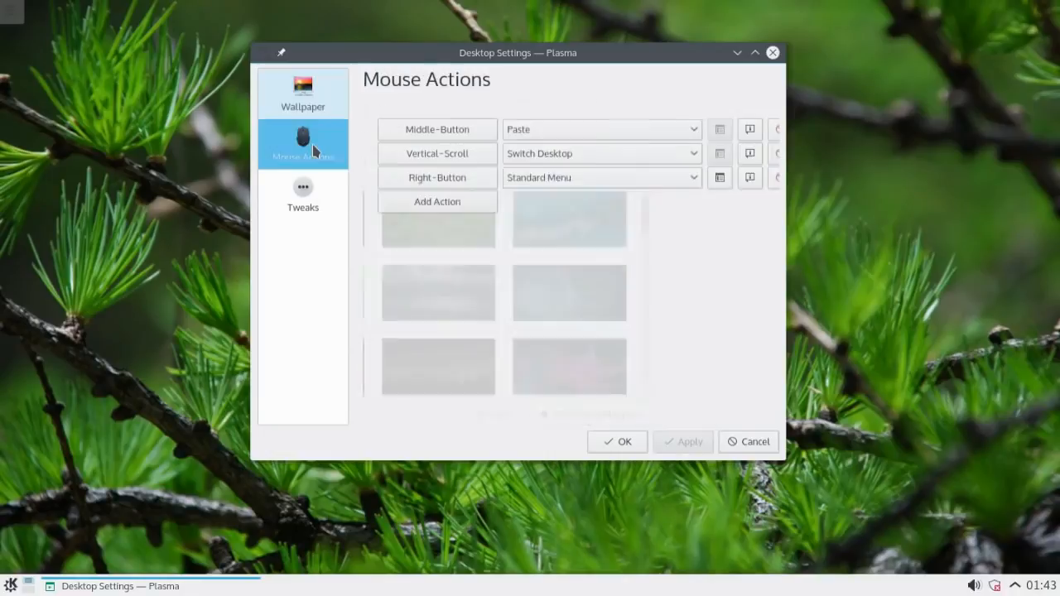
left_click(303, 197)
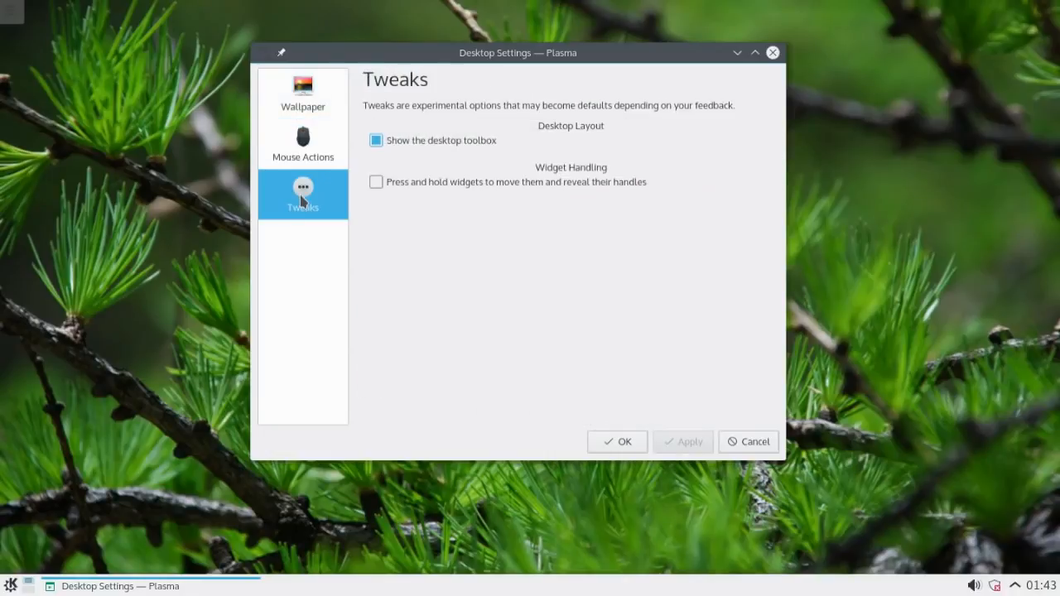
left_click(300, 98)
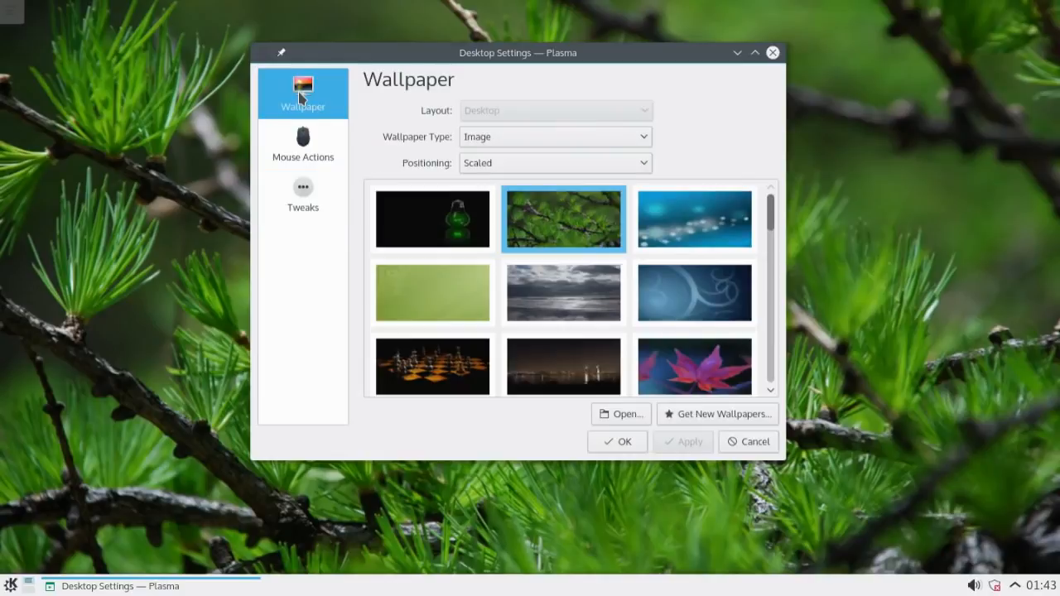
left_click(618, 445)
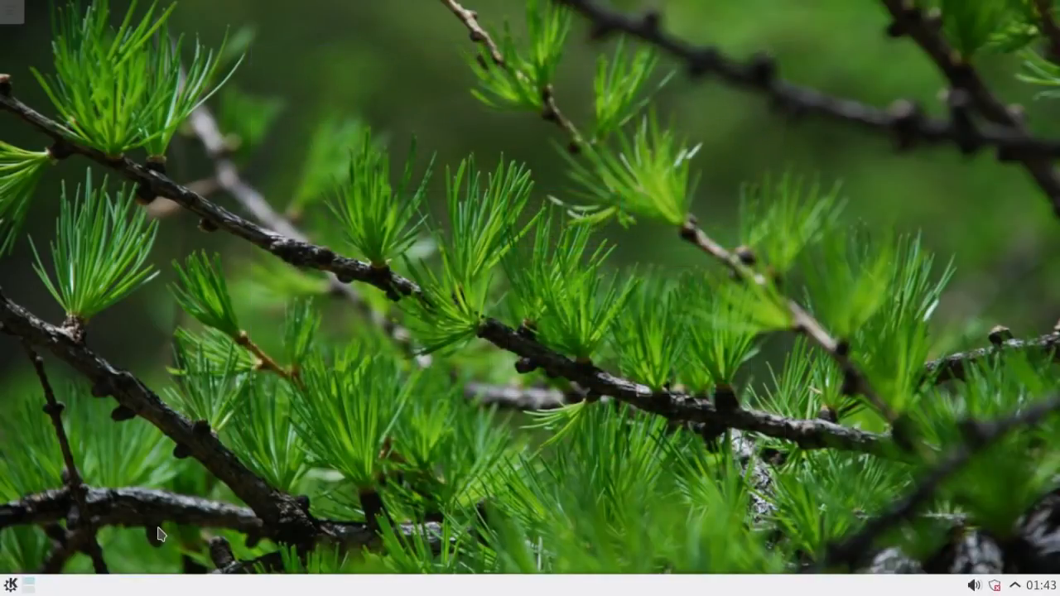
- Look through the launcher's sections, open System Settings from the favorites, and restore its window from maximised size
left_click(10, 585)
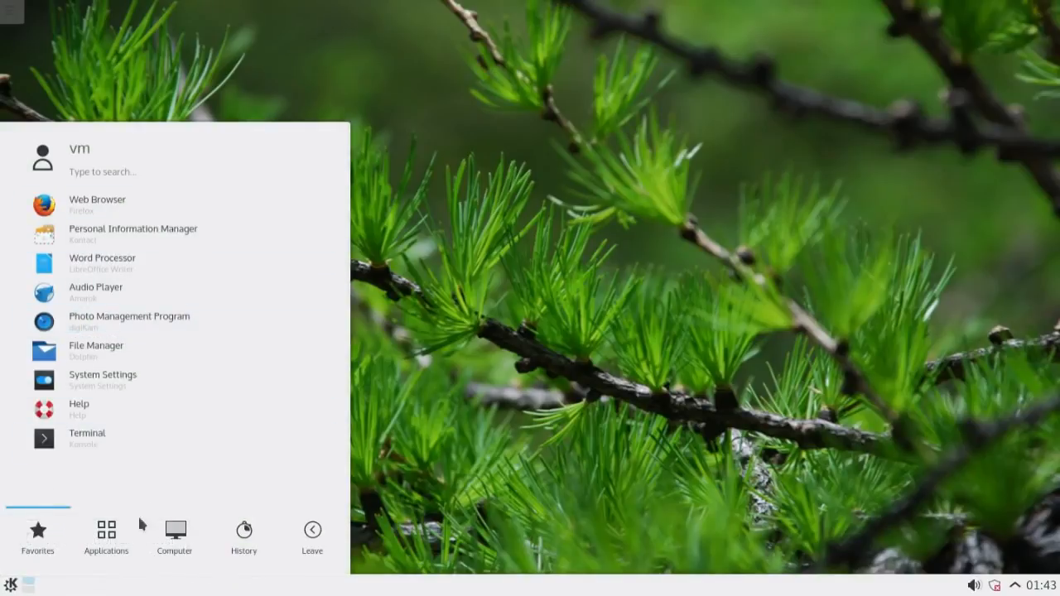
mouse_move(117, 532)
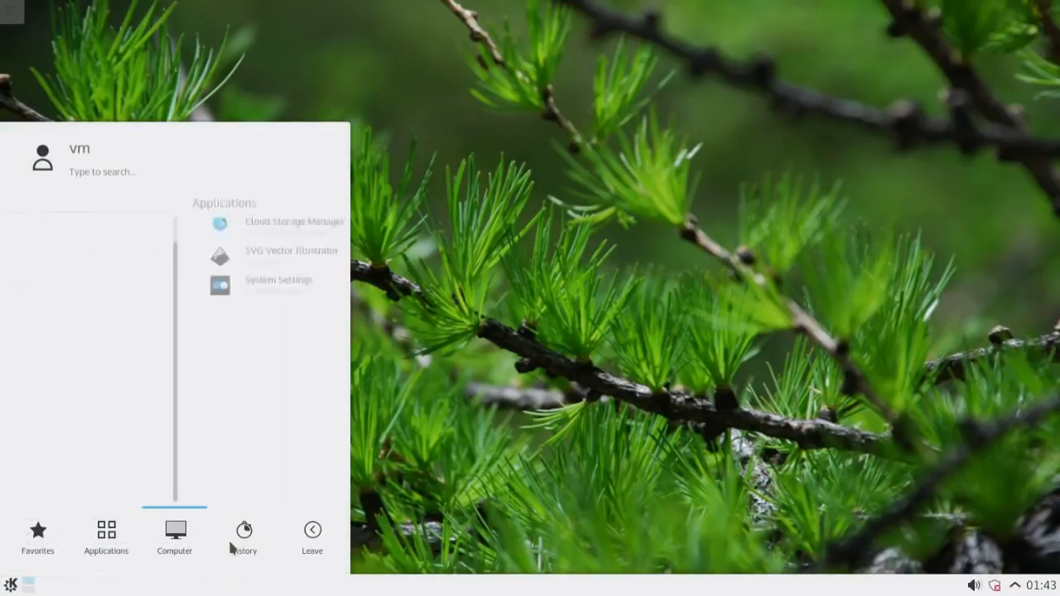
mouse_move(38, 539)
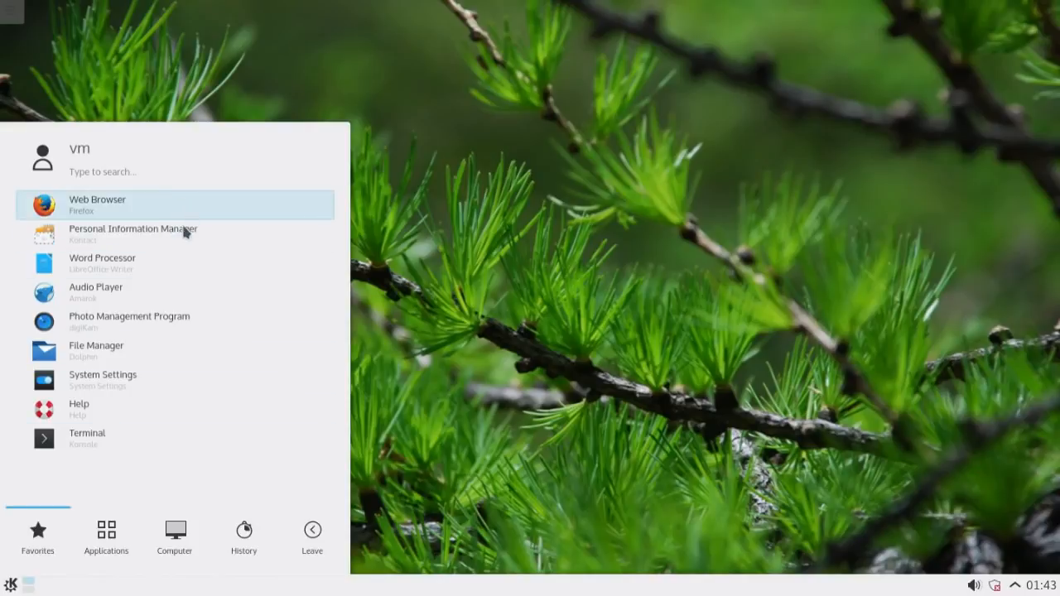
left_click(175, 375)
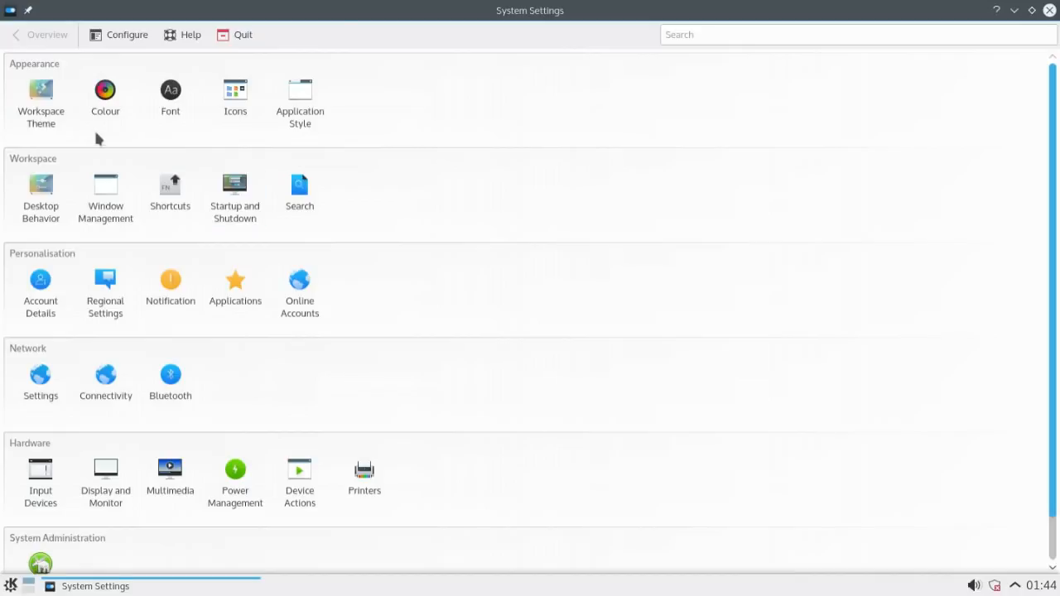
double_click(373, 16)
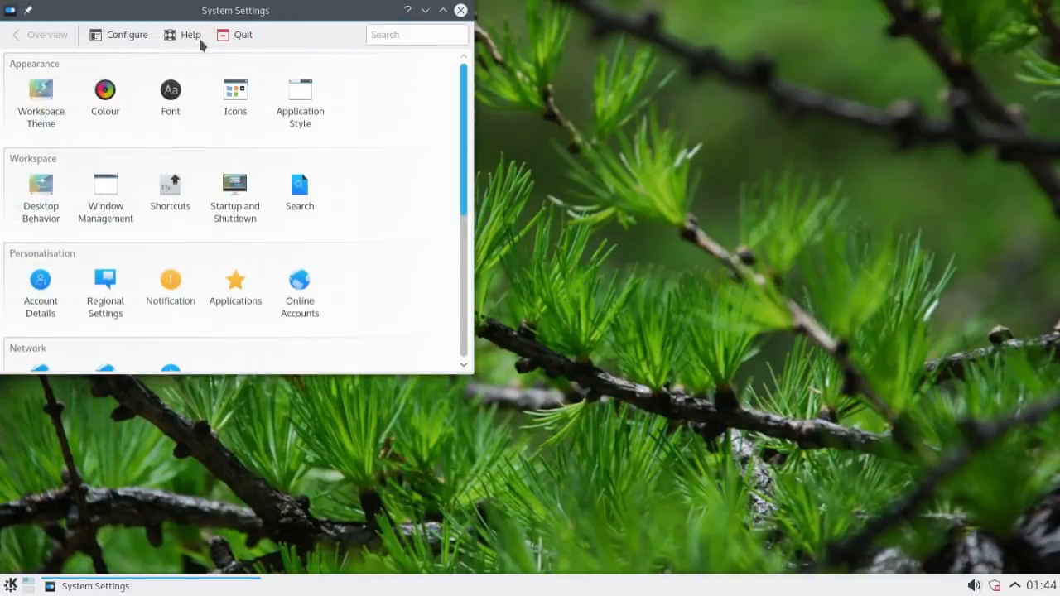
- Examine the Screen Edges options under Desktop Behavior, including window management and other settings, and close System Settings
left_click(41, 209)
left_click(58, 129)
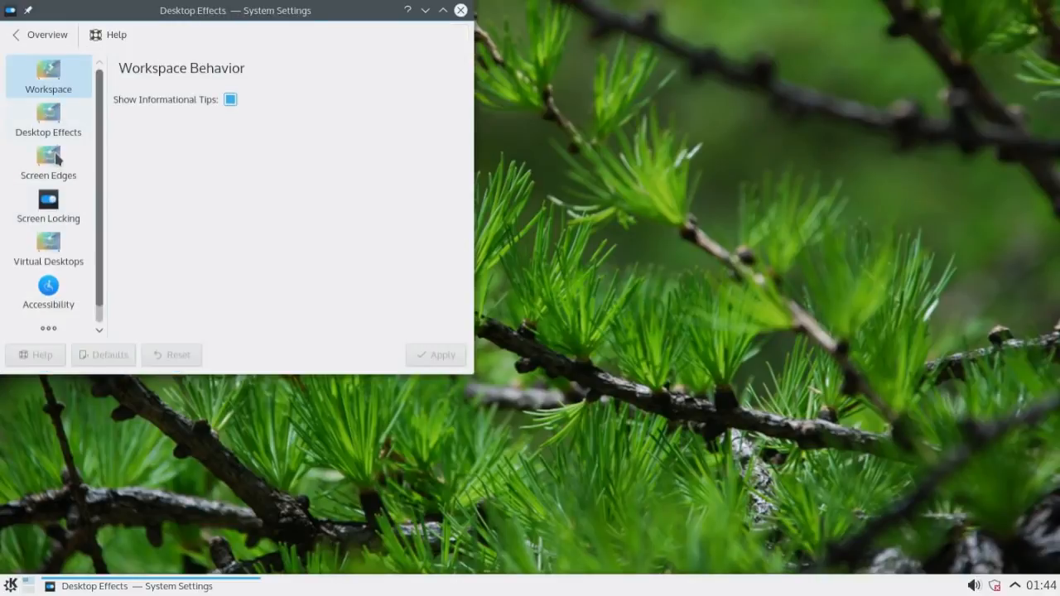
left_click(56, 159)
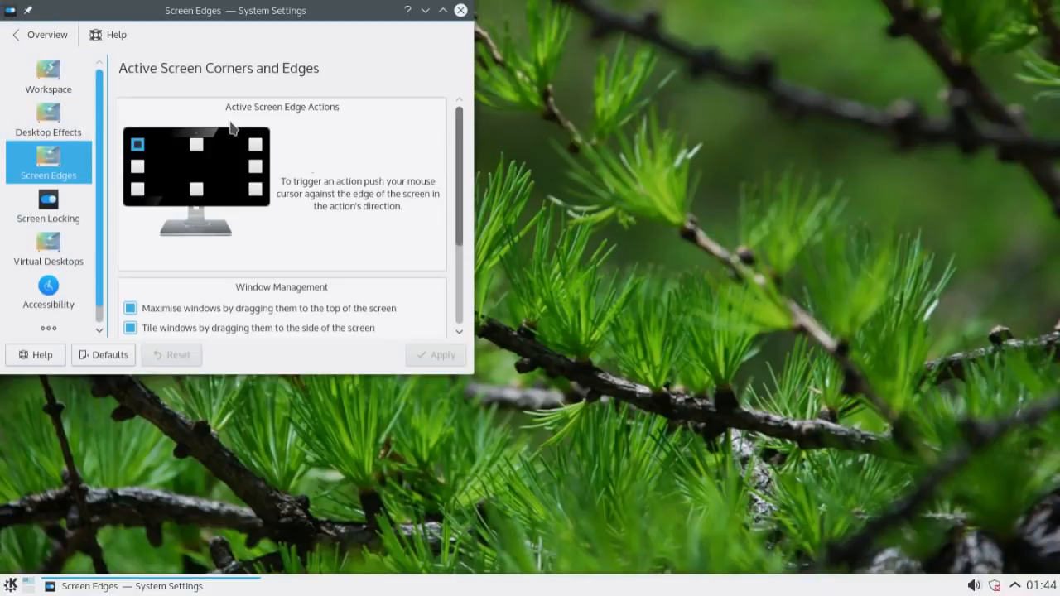
left_click_drag(461, 198, 460, 302)
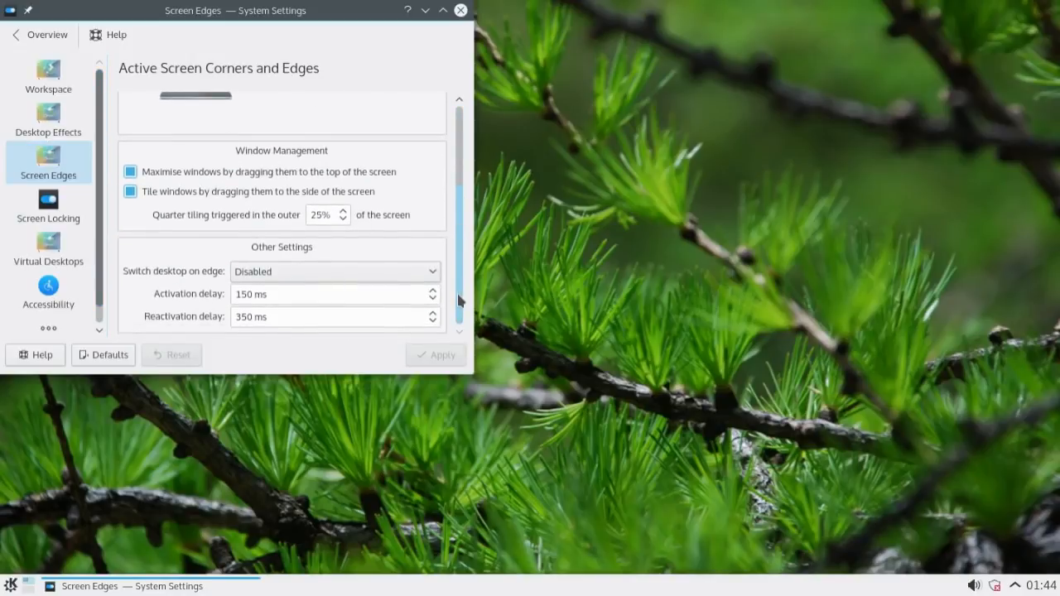
left_click(461, 11)
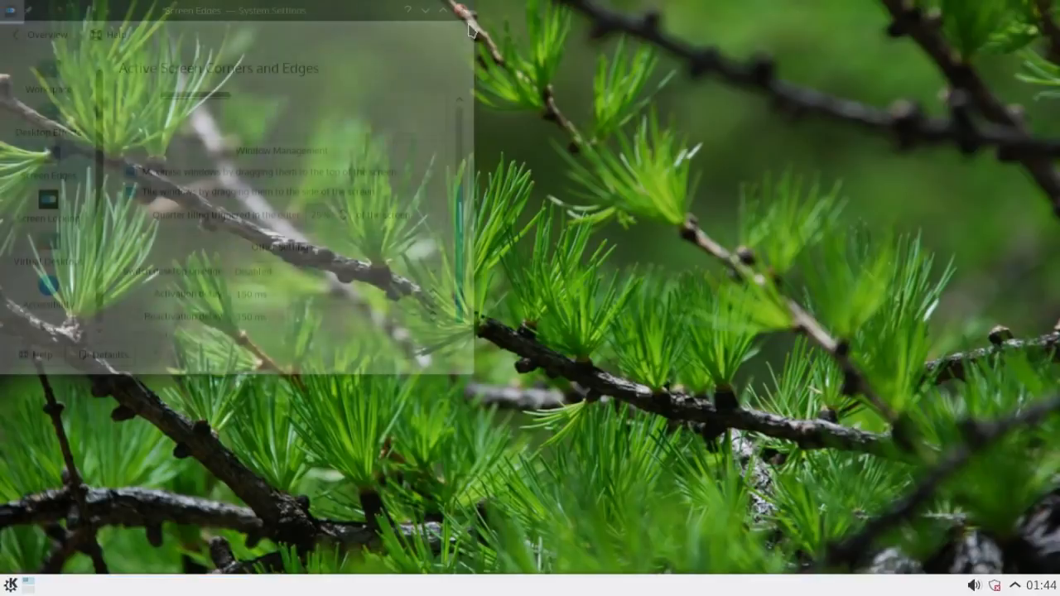
- Shut down the computer from the launcher's Leave section and confirm the shutdown
left_click(10, 585)
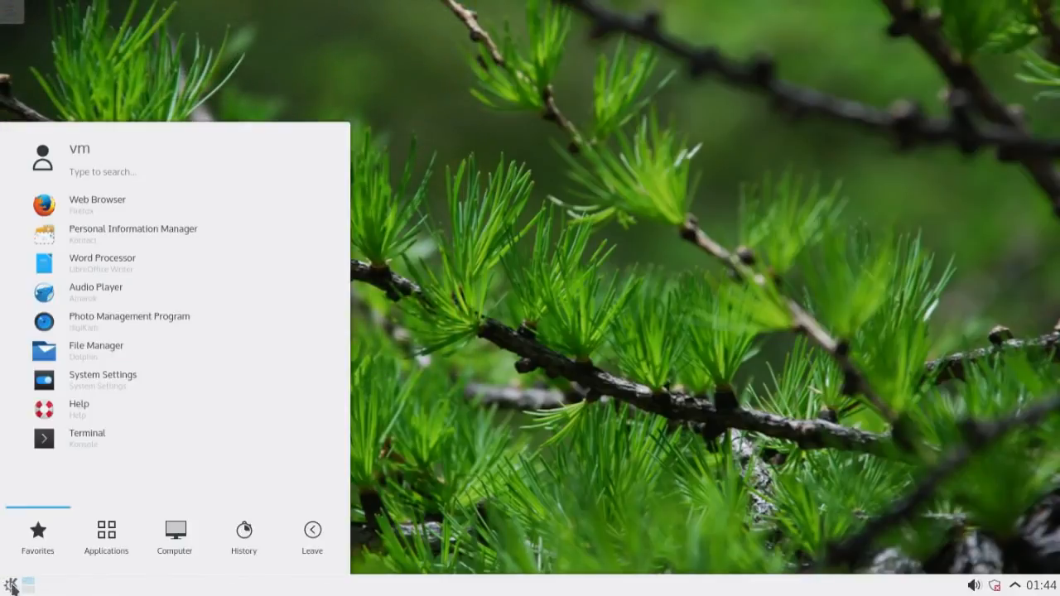
left_click(306, 531)
left_click(275, 438)
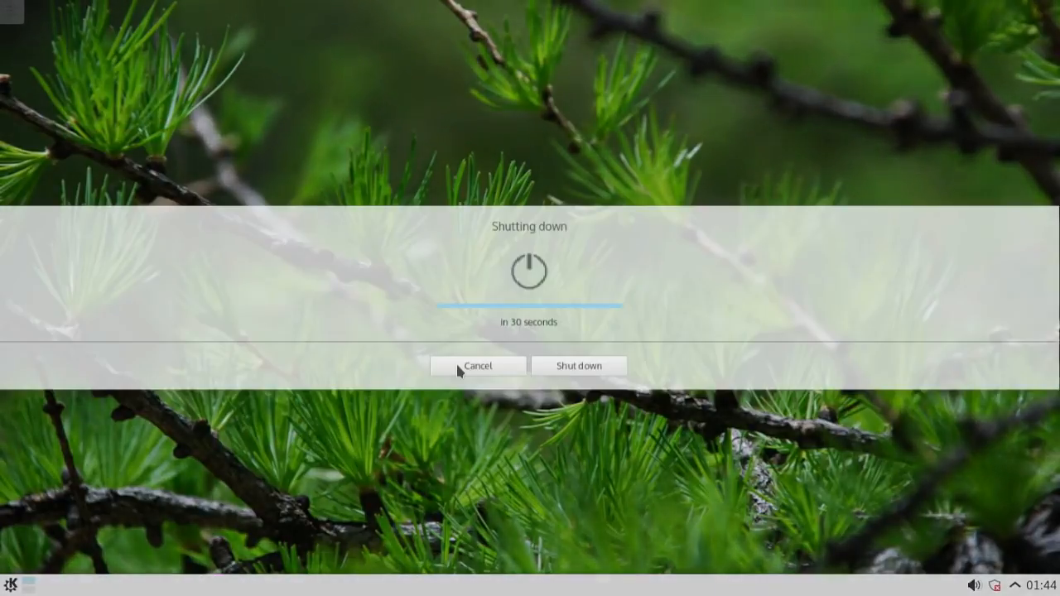
left_click(603, 369)
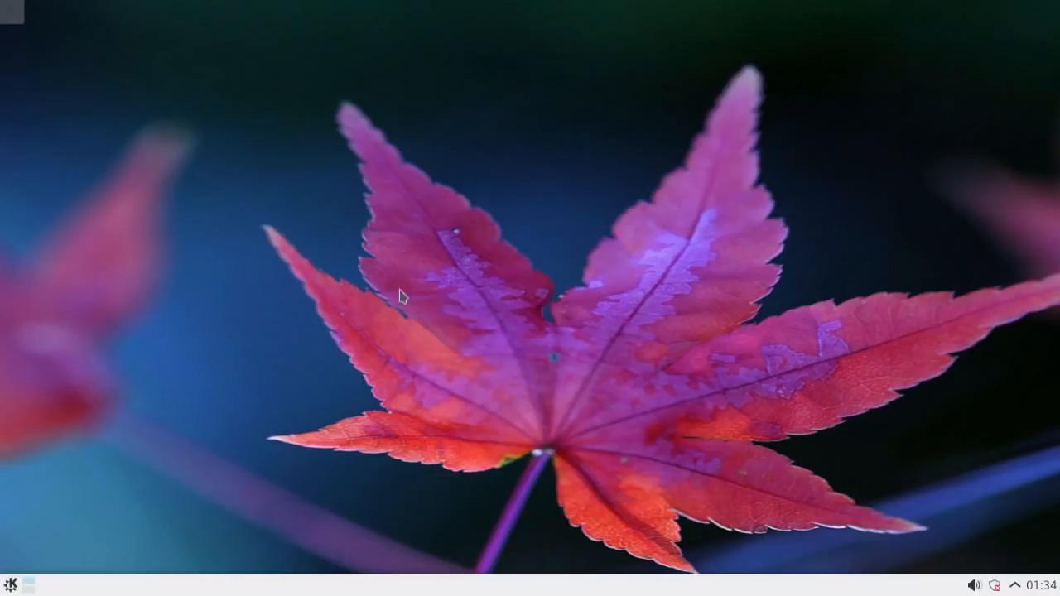
- Open and dismiss the desktop toolbox, and view the application categories in the launcher
left_click(12, 12)
left_click(133, 295)
left_click(11, 587)
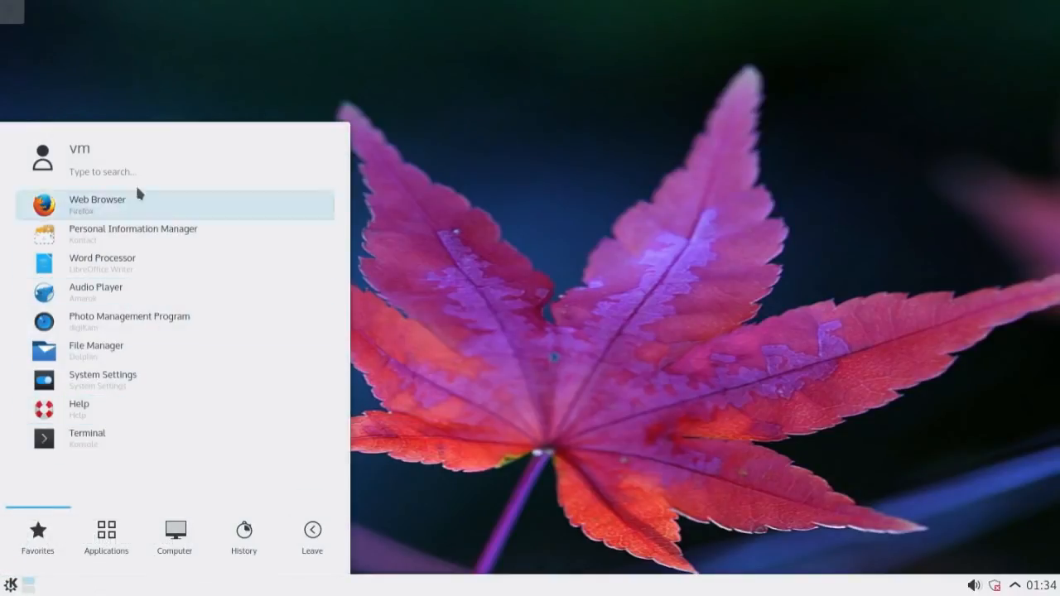
left_click(110, 537)
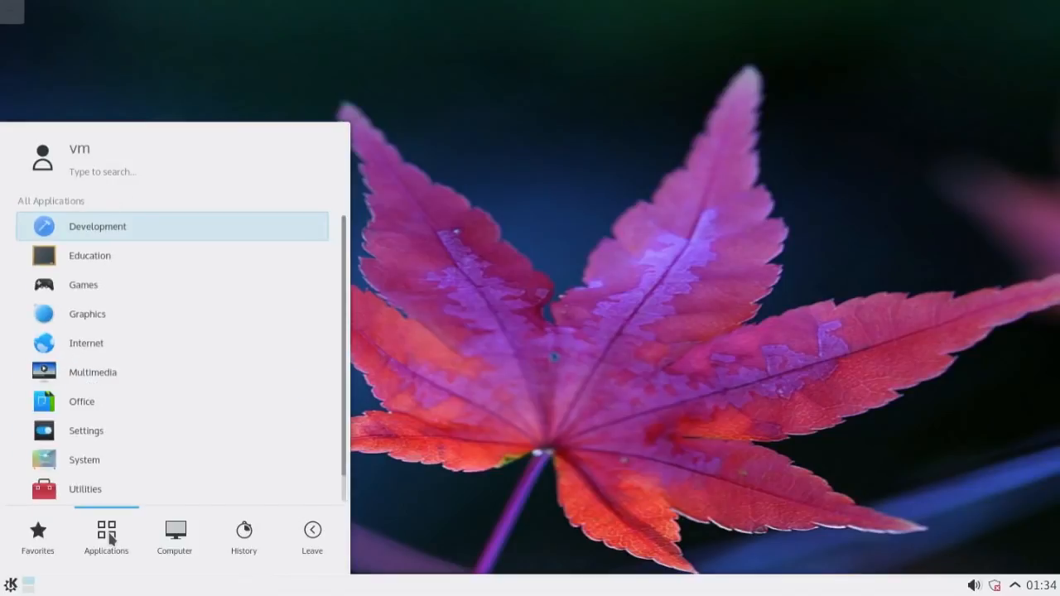
left_click_drag(343, 238, 334, 192)
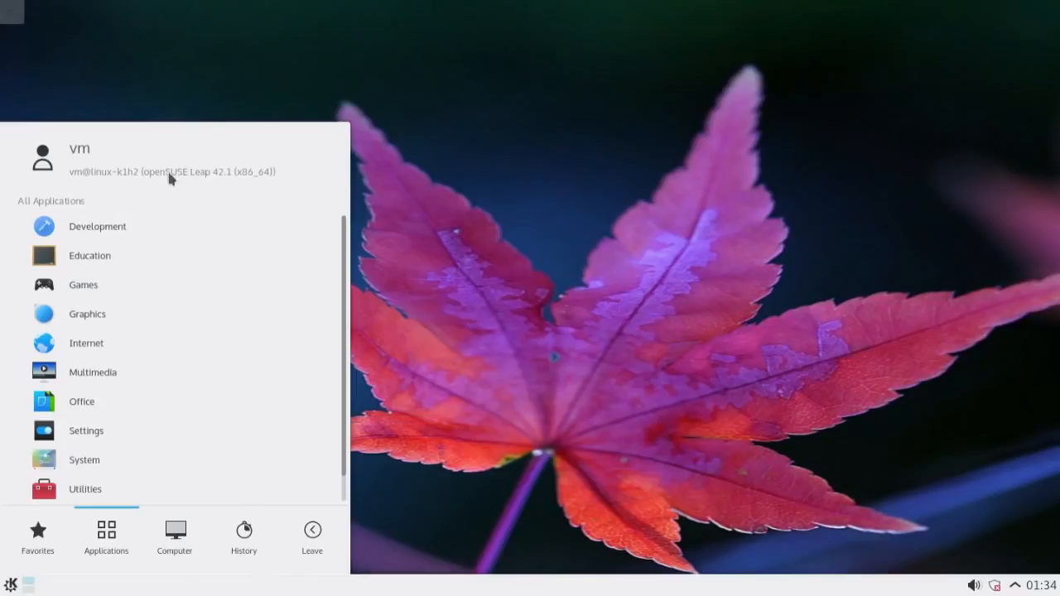
- View the launcher's Computer, History and Leave sections and return to the Computer section
left_click(173, 542)
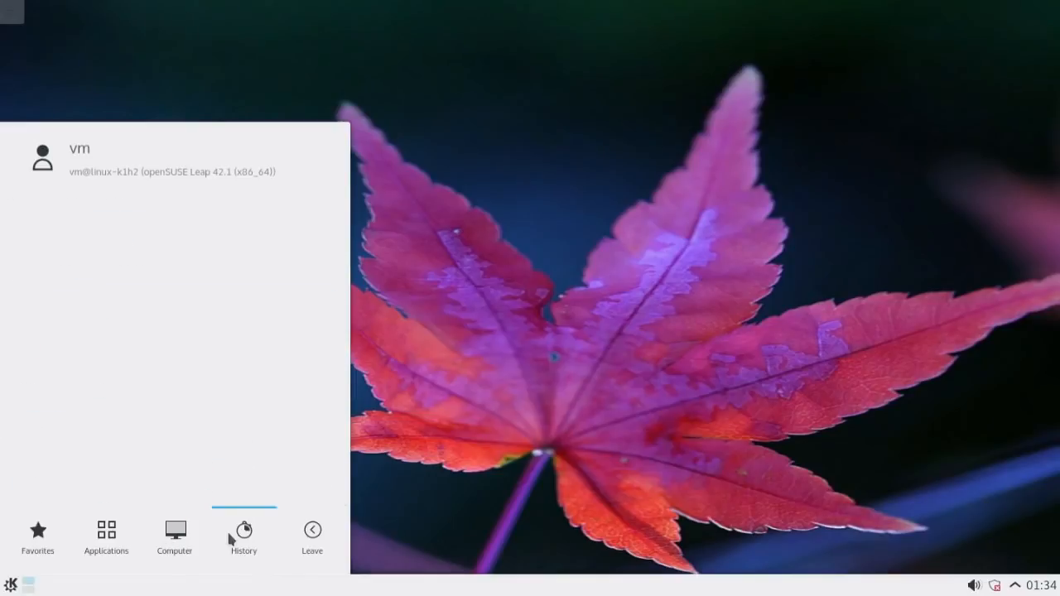
mouse_move(308, 546)
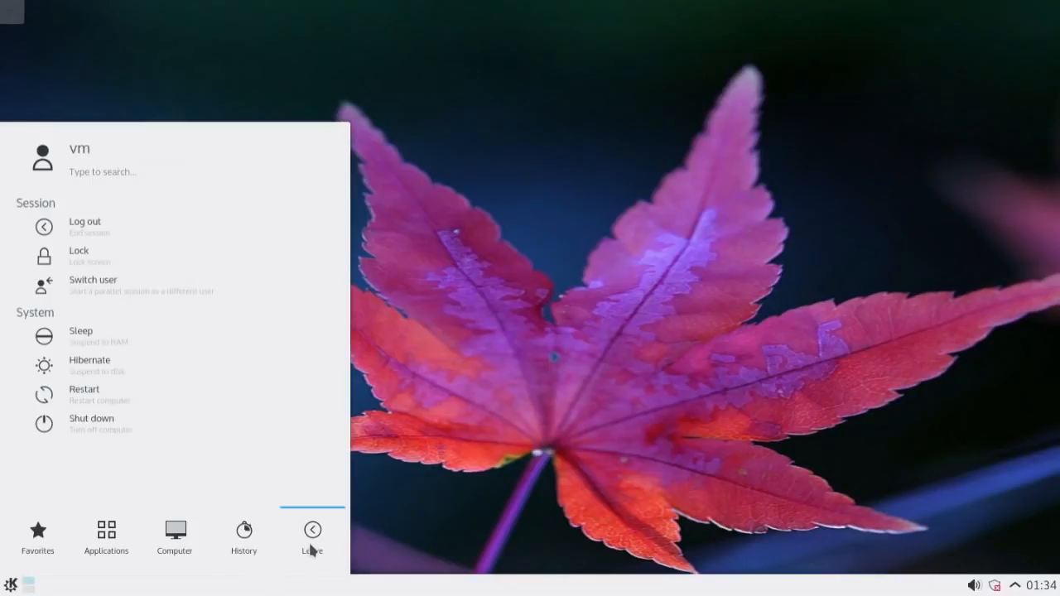
mouse_move(176, 533)
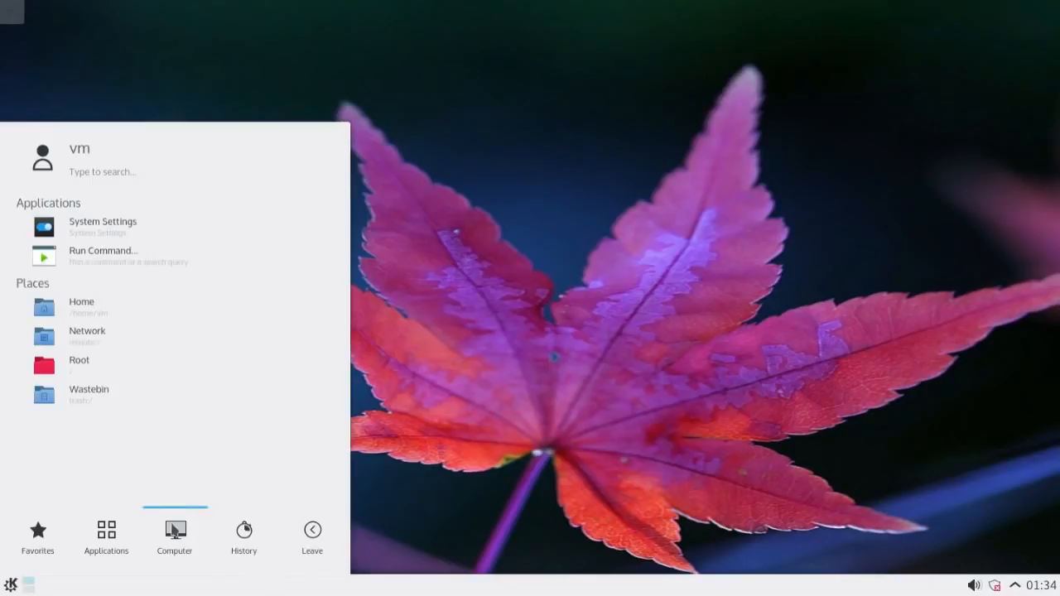
- Open System Settings from the launcher's Computer section and maximise its window
left_click(182, 226)
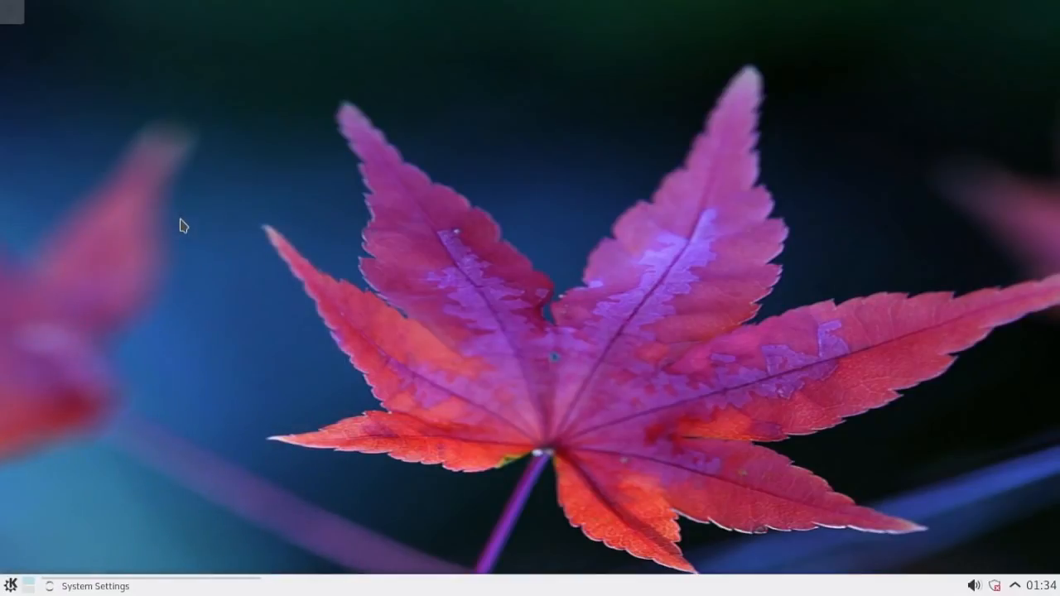
left_click_drag(290, 10, 599, 74)
double_click(601, 76)
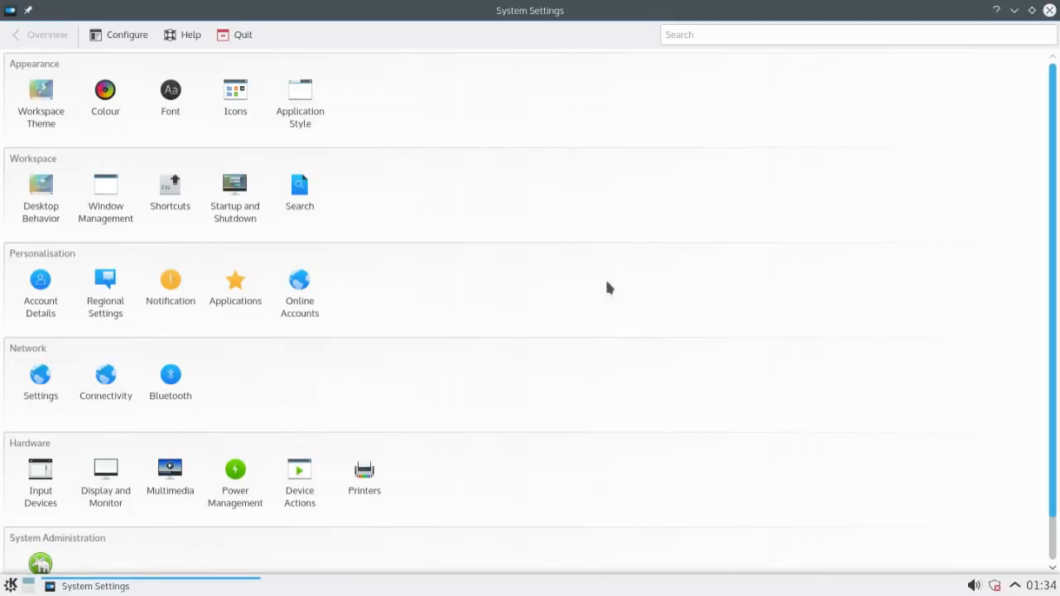
- Launch YaST from the System Administration settings with the root password and maximise the YaST Control Center window
left_click_drag(1053, 206, 1044, 268)
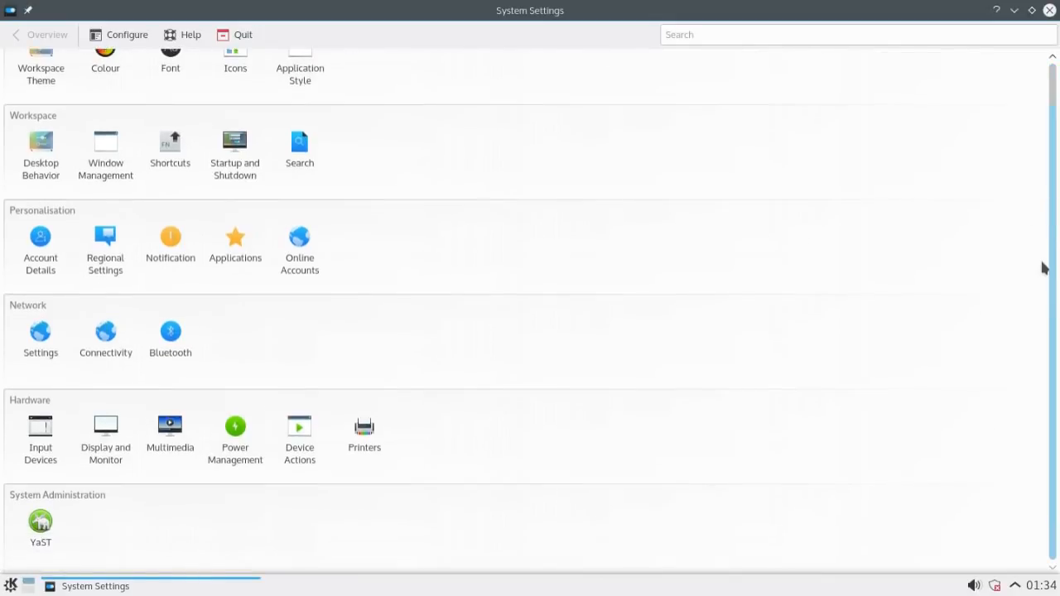
left_click(39, 526)
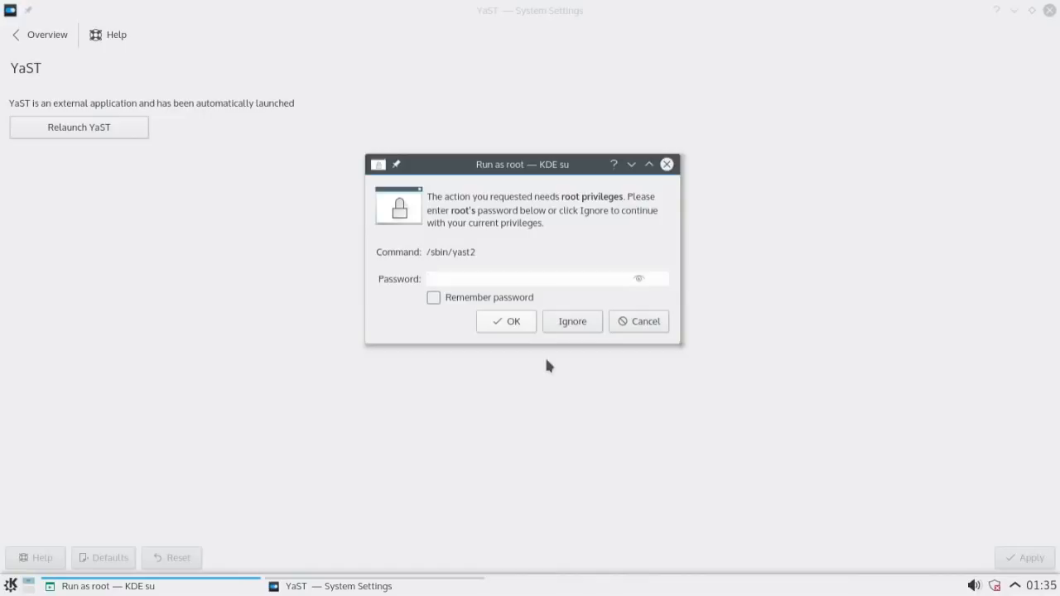
type("**")
left_click(529, 322)
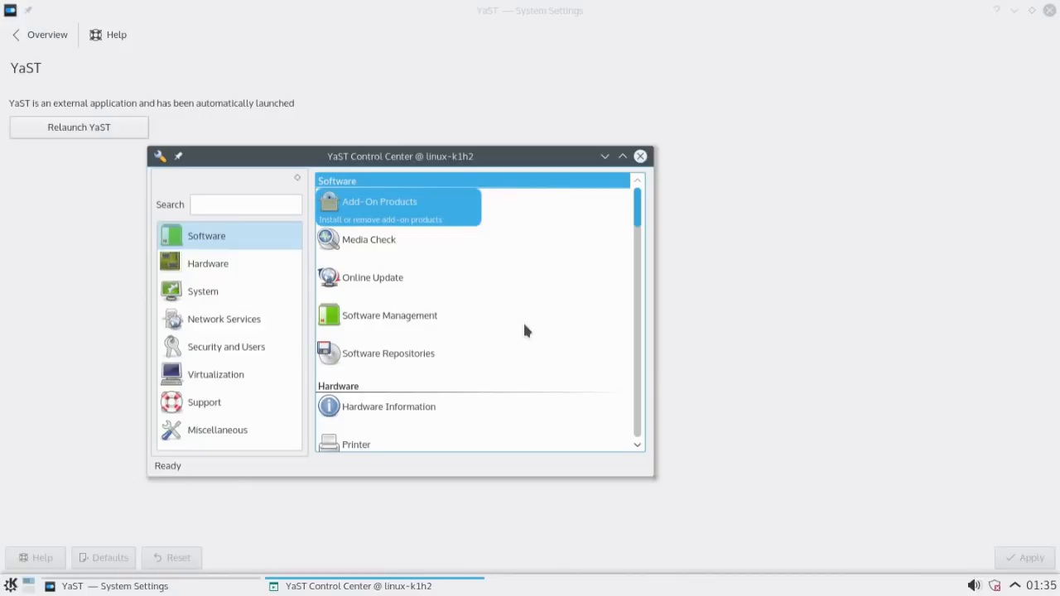
left_click_drag(513, 167, 644, 108)
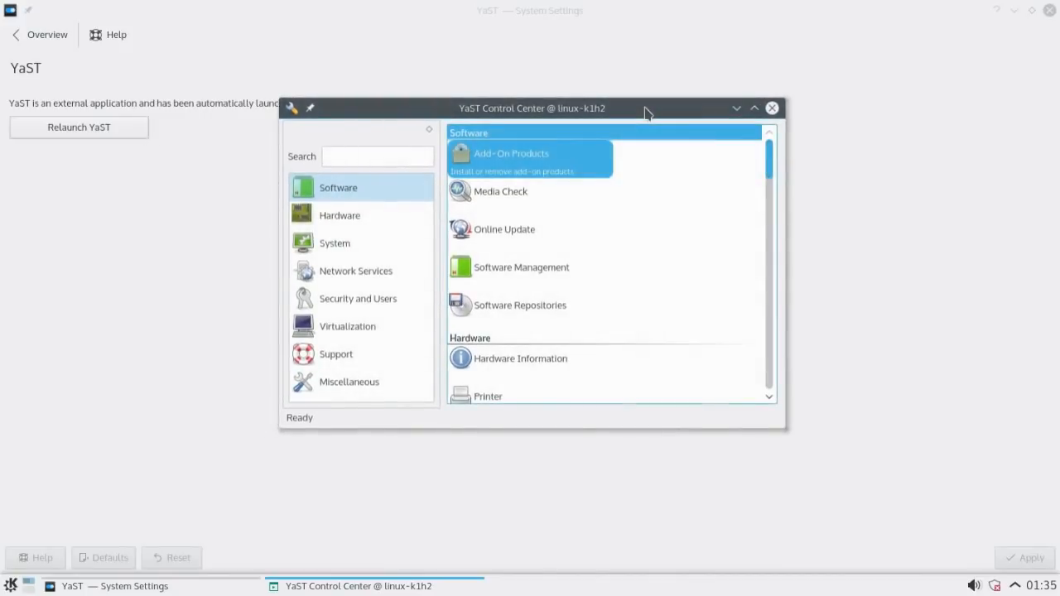
double_click(643, 108)
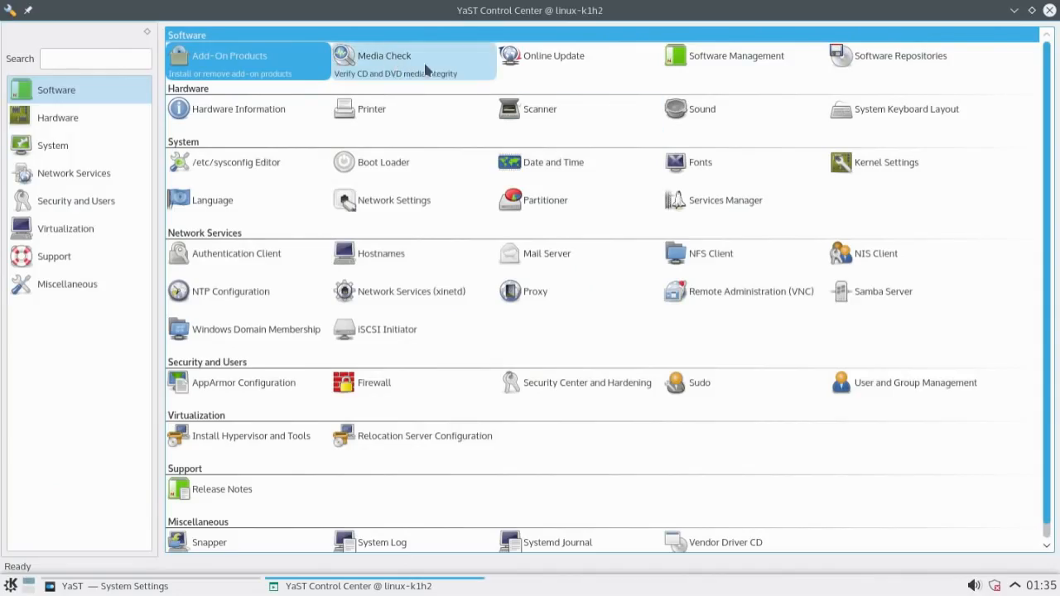
- Run the Software Manager from YaST's Add-On Products and search the packages for inkscape
left_click(240, 55)
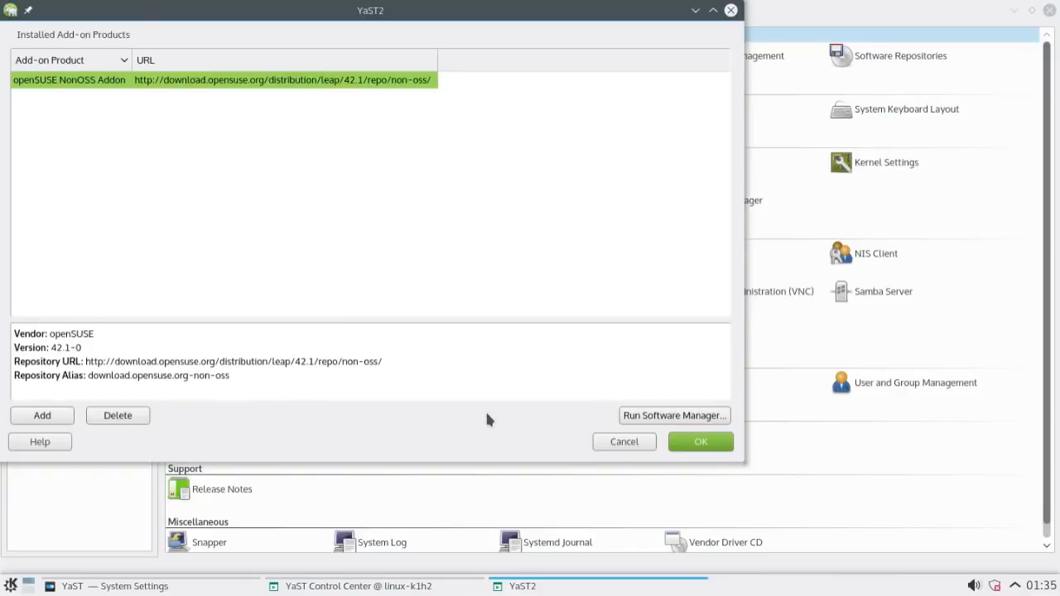
left_click(701, 419)
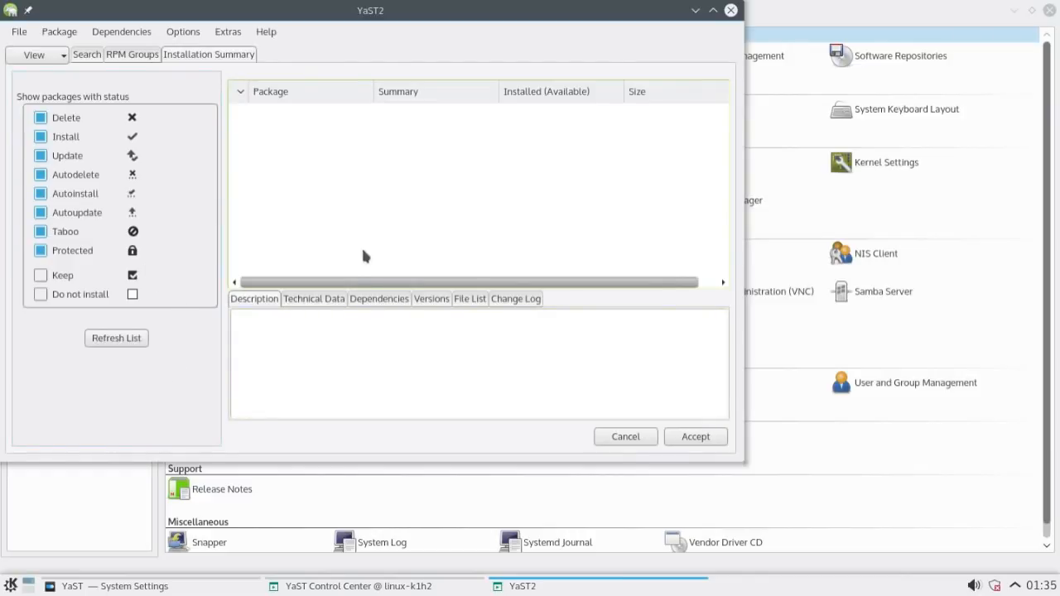
left_click(79, 55)
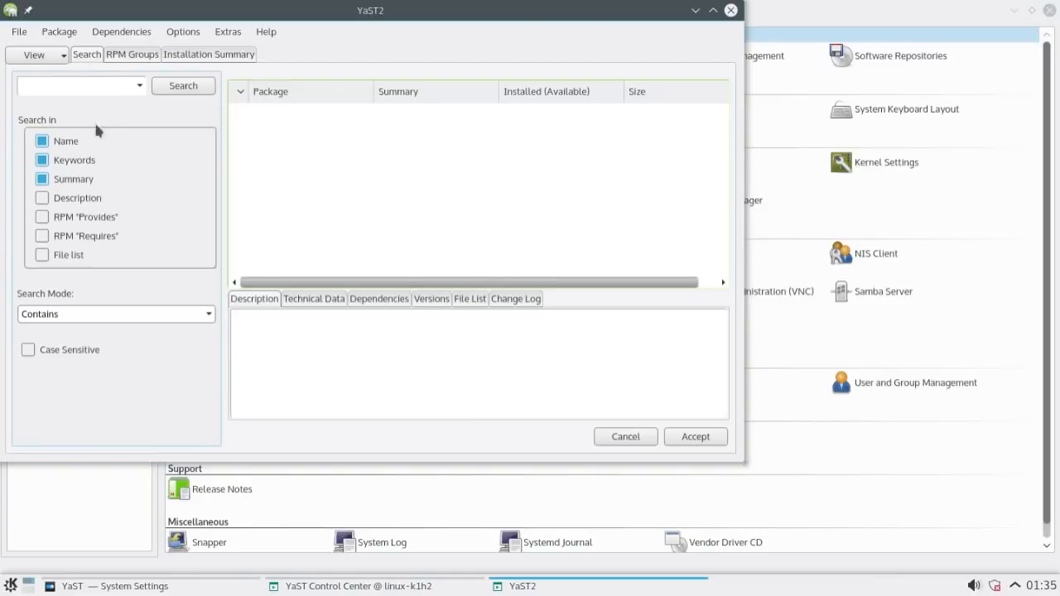
left_click(81, 86)
type("inksacape")
key("Return")
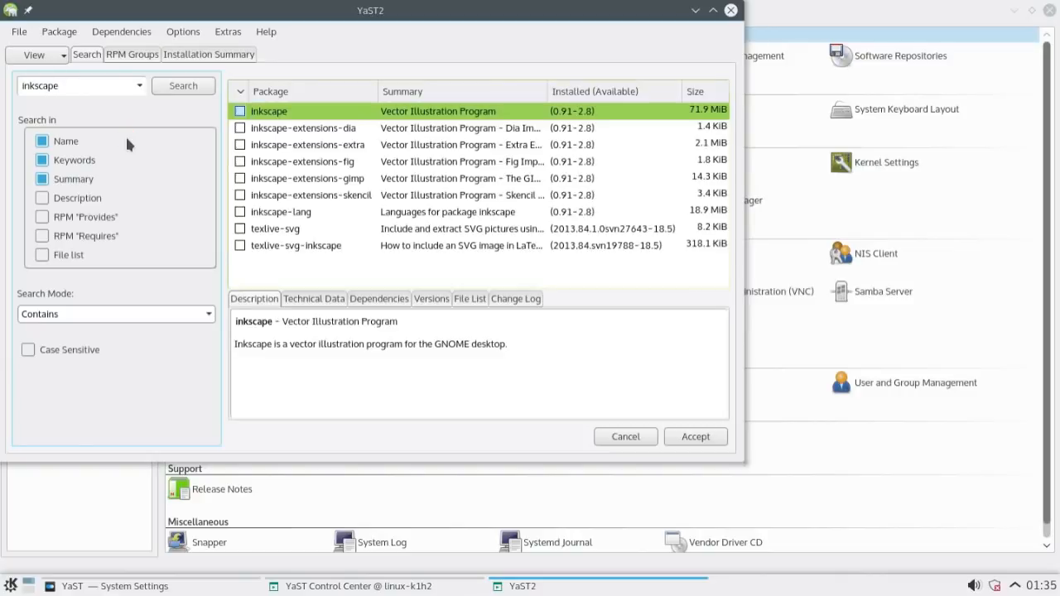